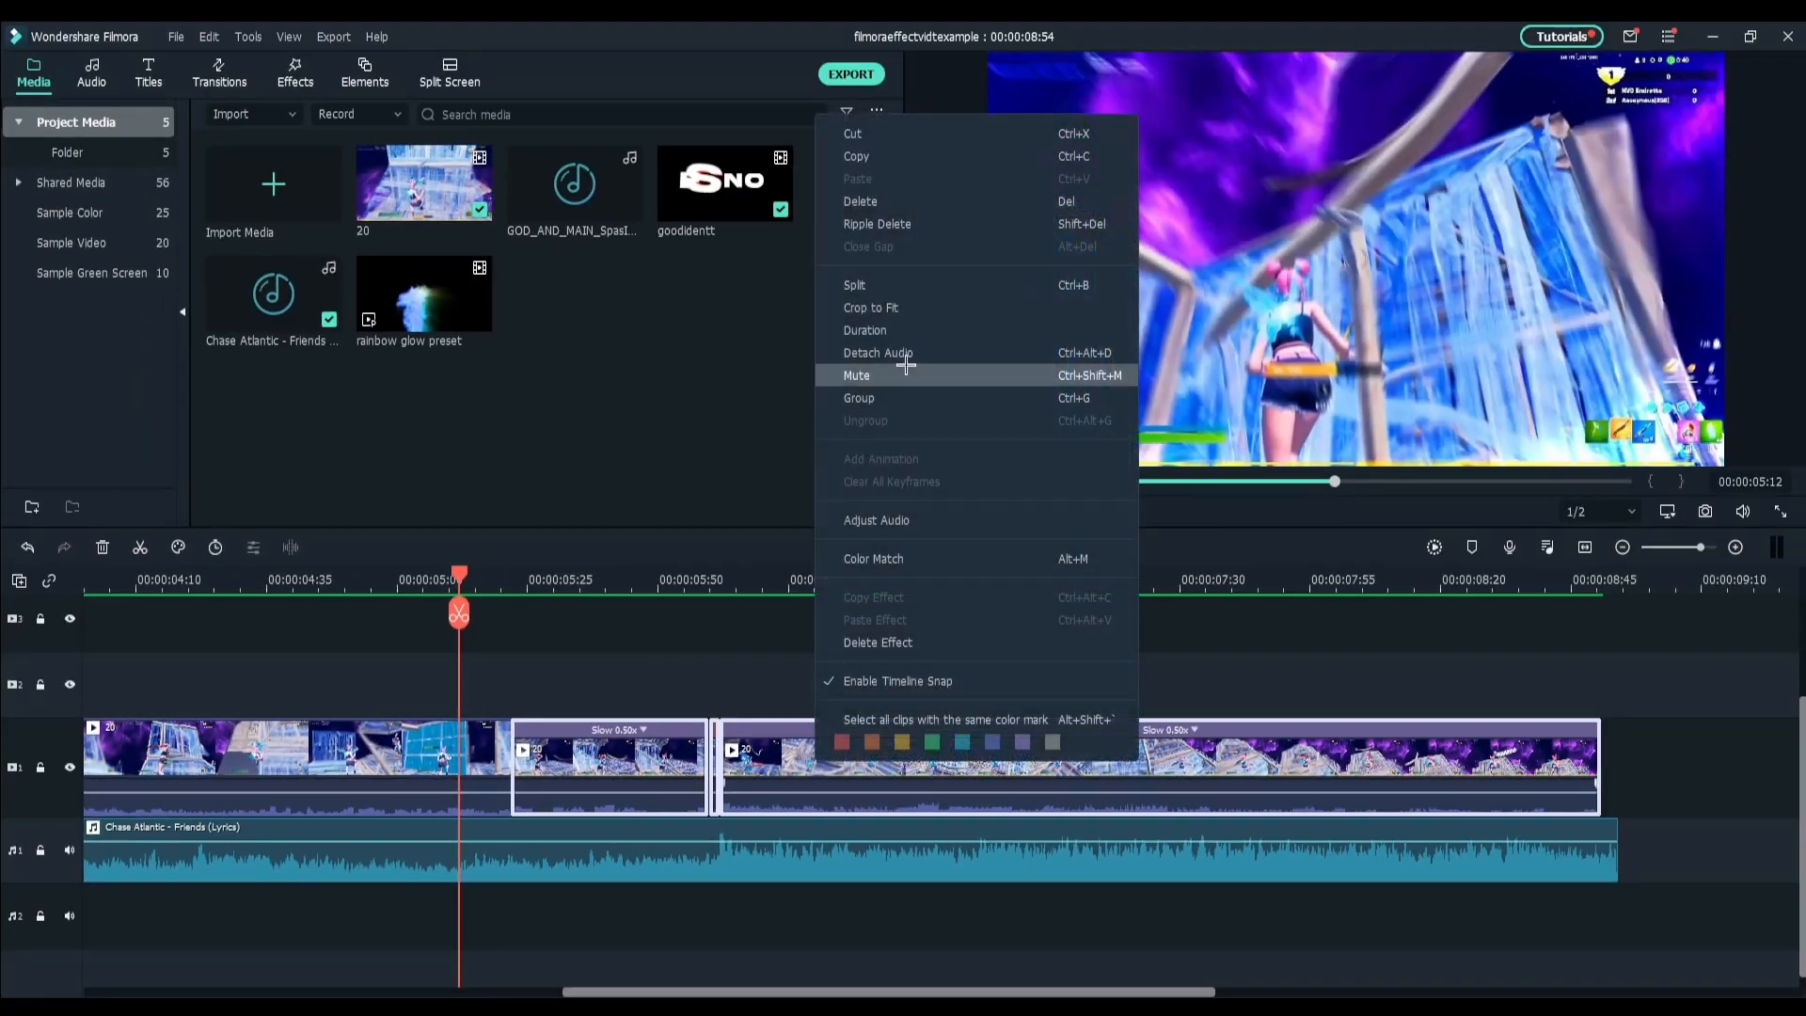
Mute the selected slow-motion gameplay clips and split the Chase Atlantic music where the second gameplay clip begins.
left_click(1762, 21)
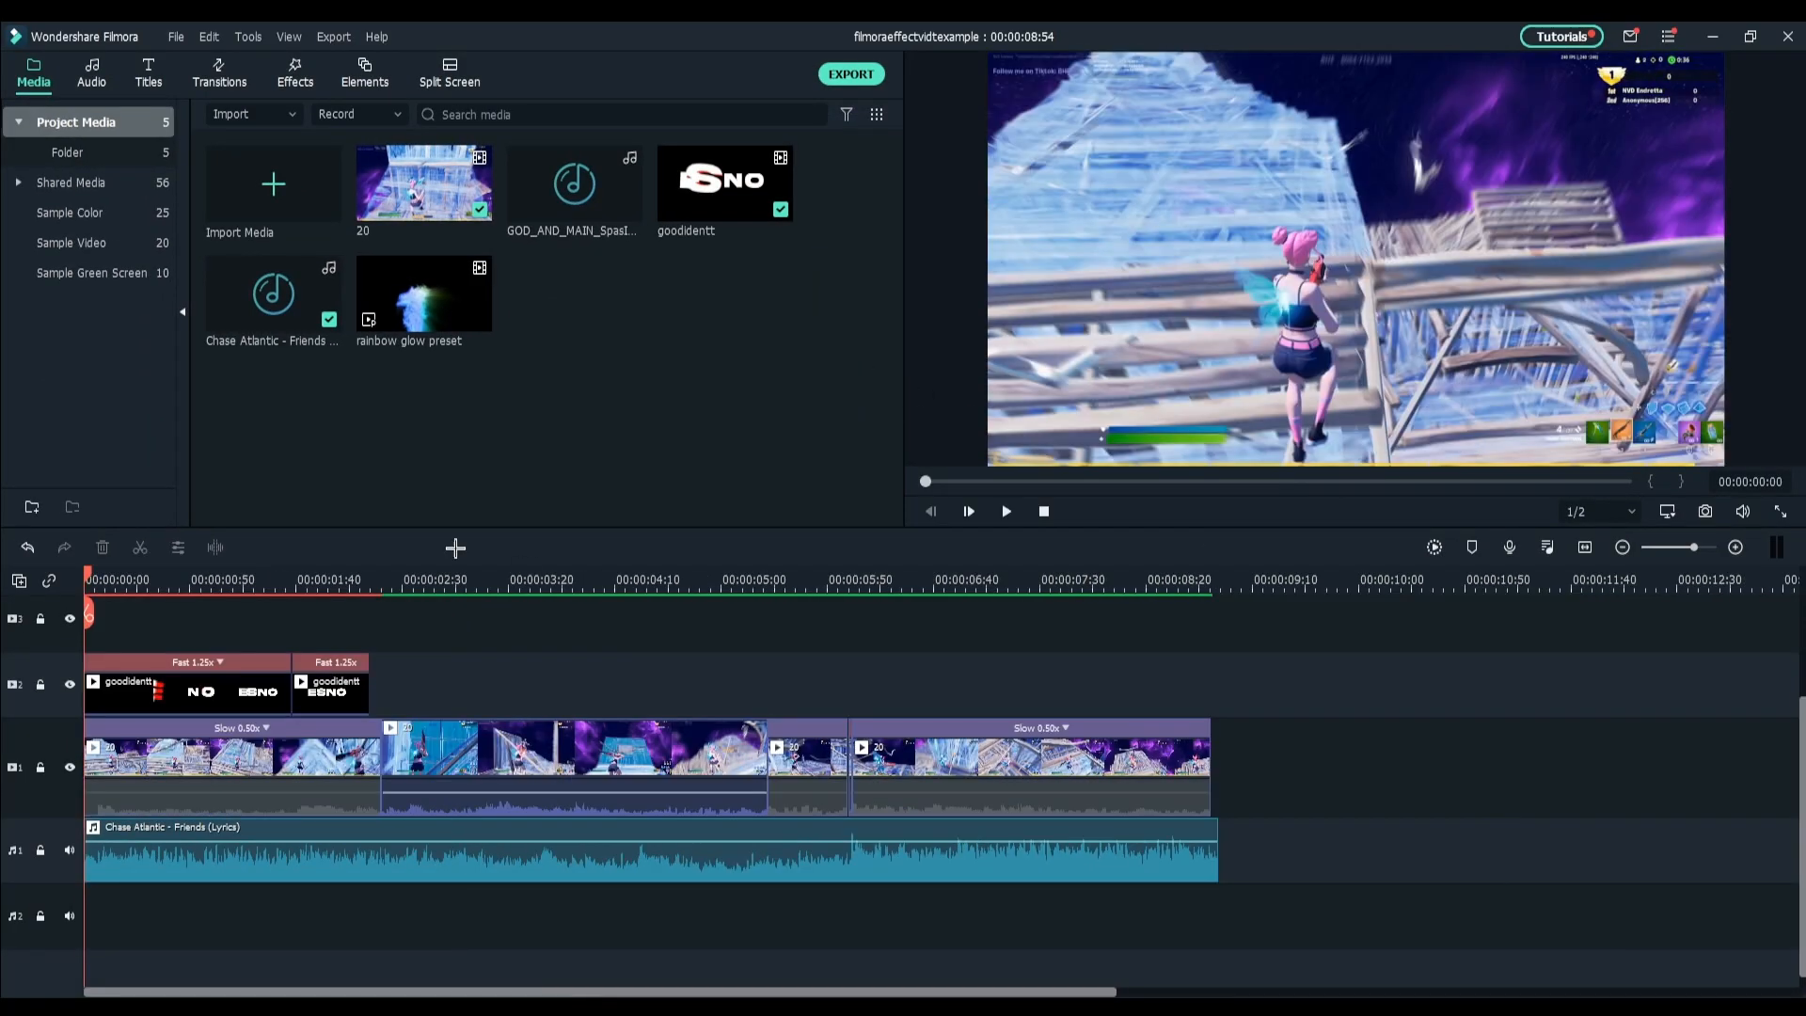
left_click(342, 576)
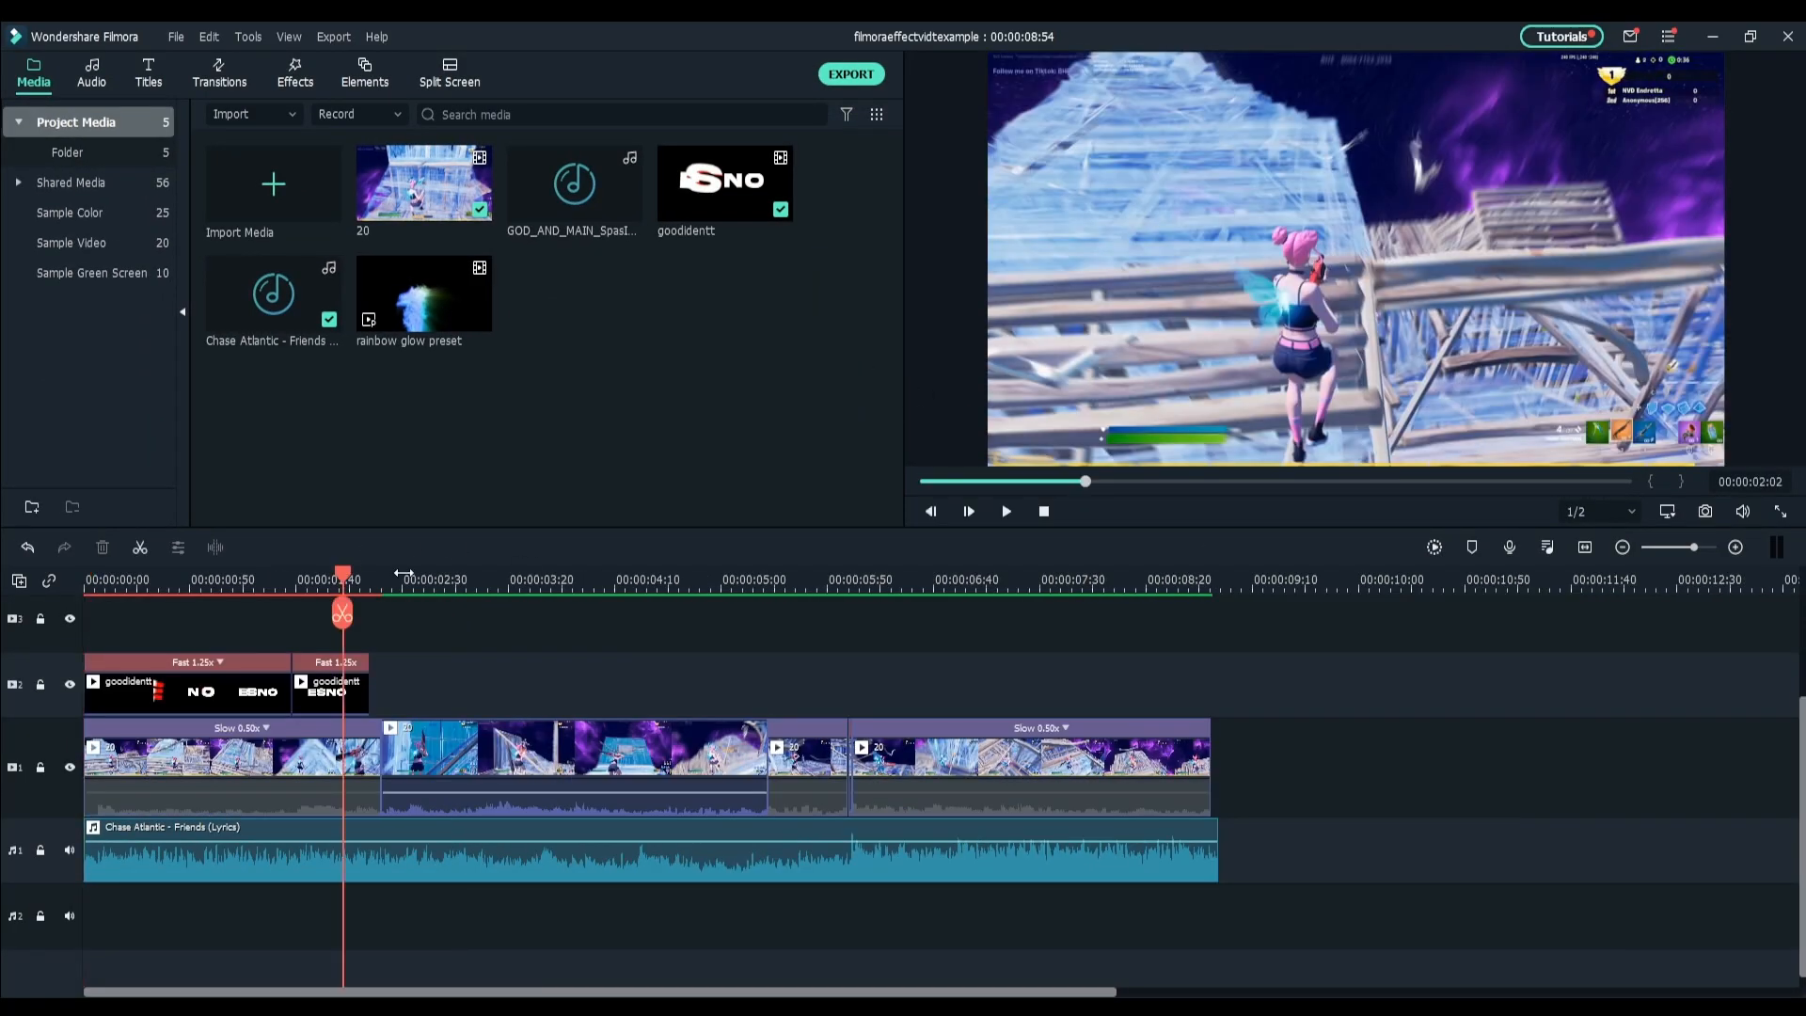
scroll(524, 600, "up", 2)
left_click_drag(492, 585, 513, 586)
left_click(602, 875)
left_click(510, 613)
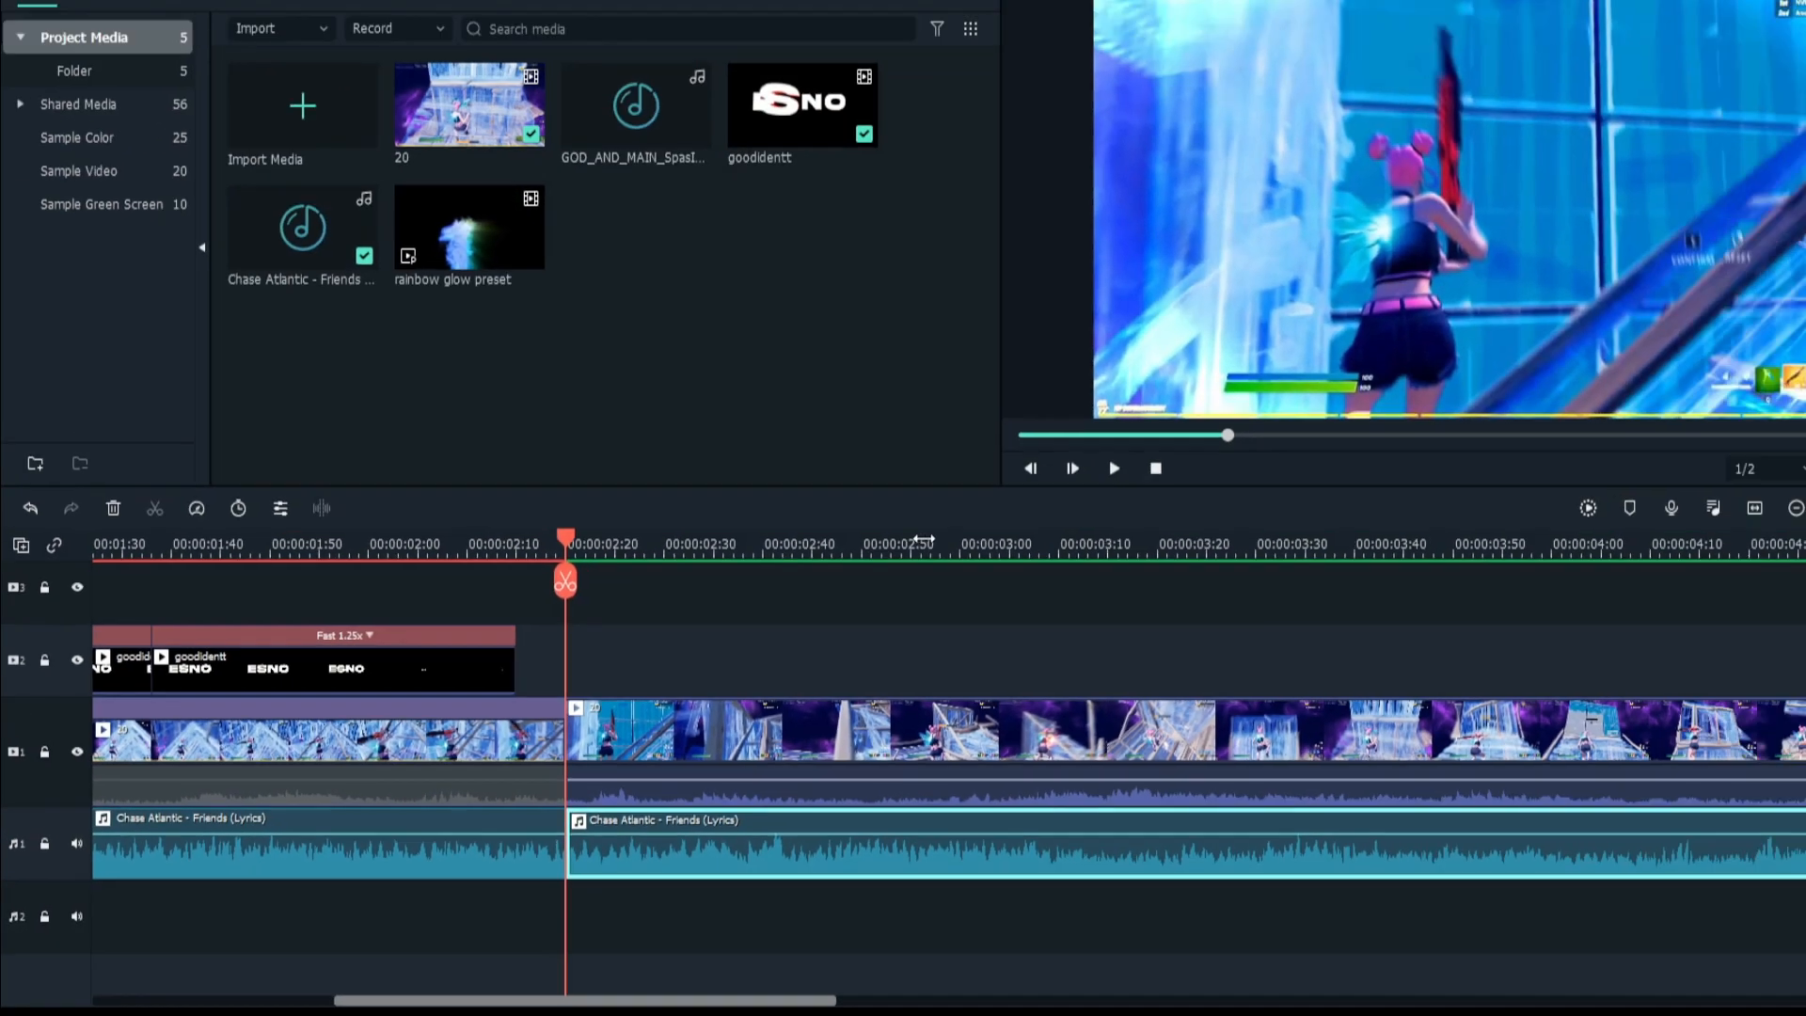
Apply the Low Bass equalizer preset to the first music segment.
double_click(442, 851)
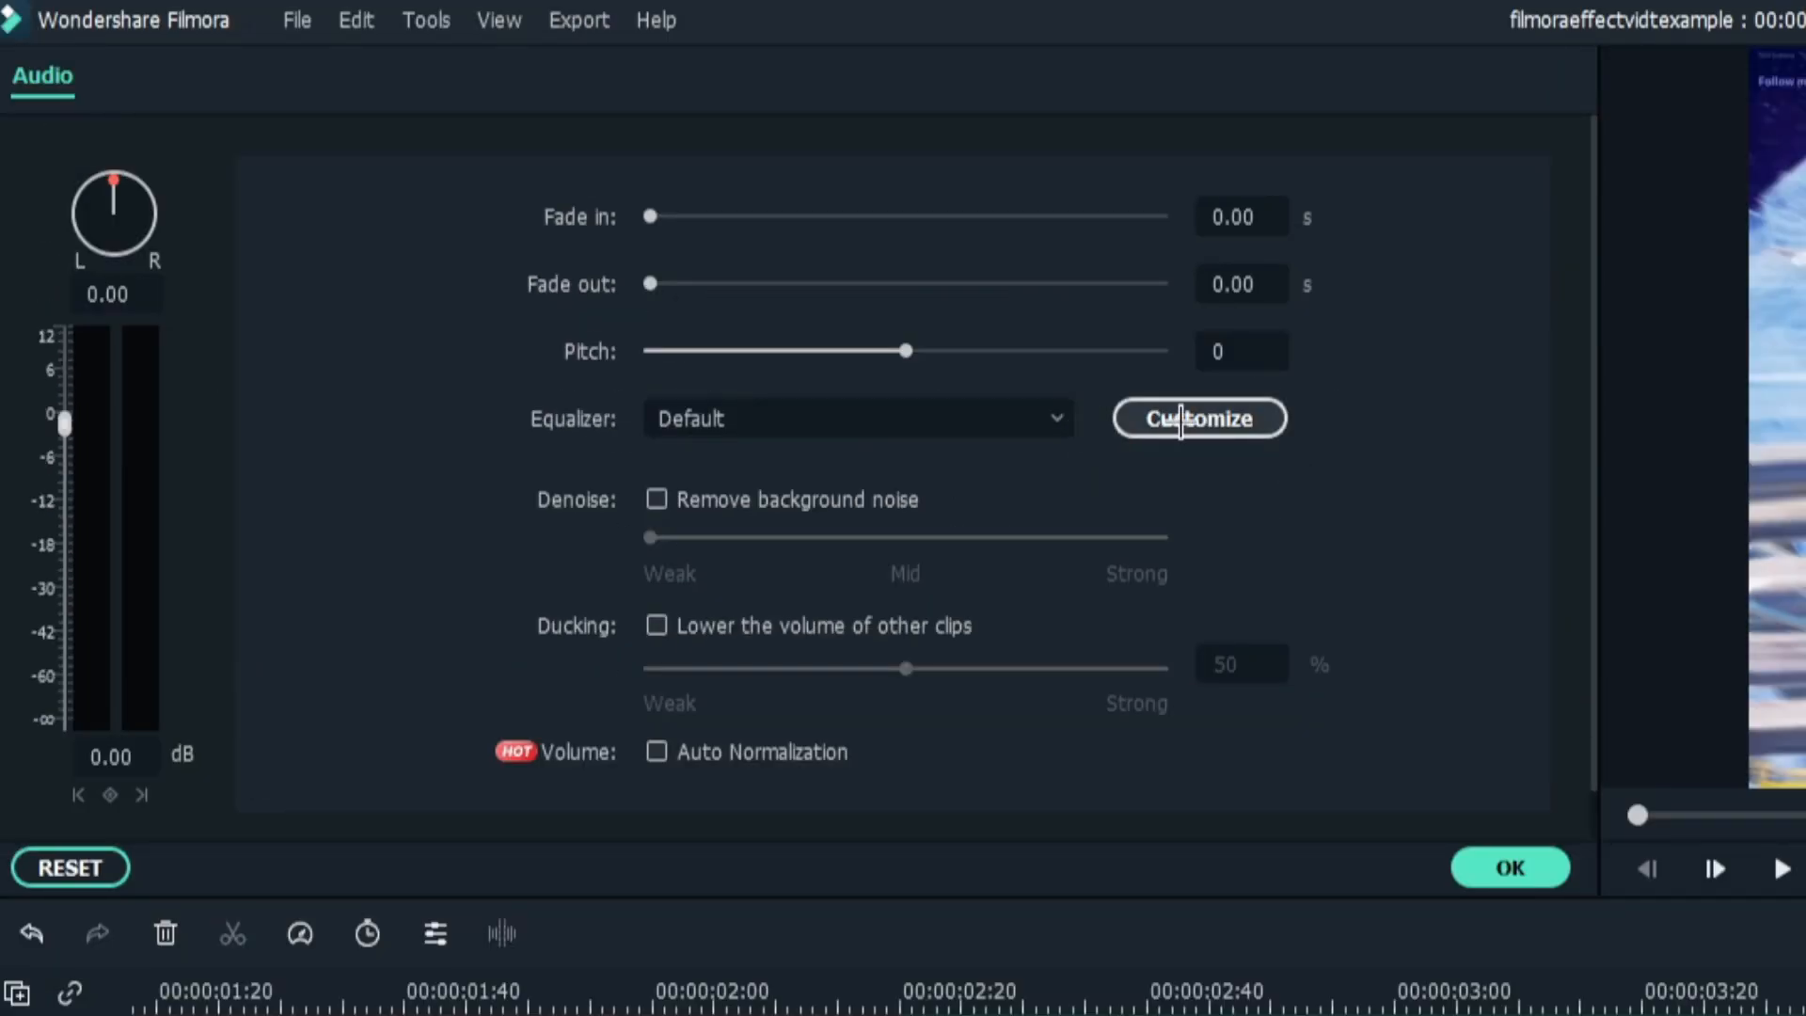
left_click(940, 419)
left_click(826, 637)
left_click(1505, 867)
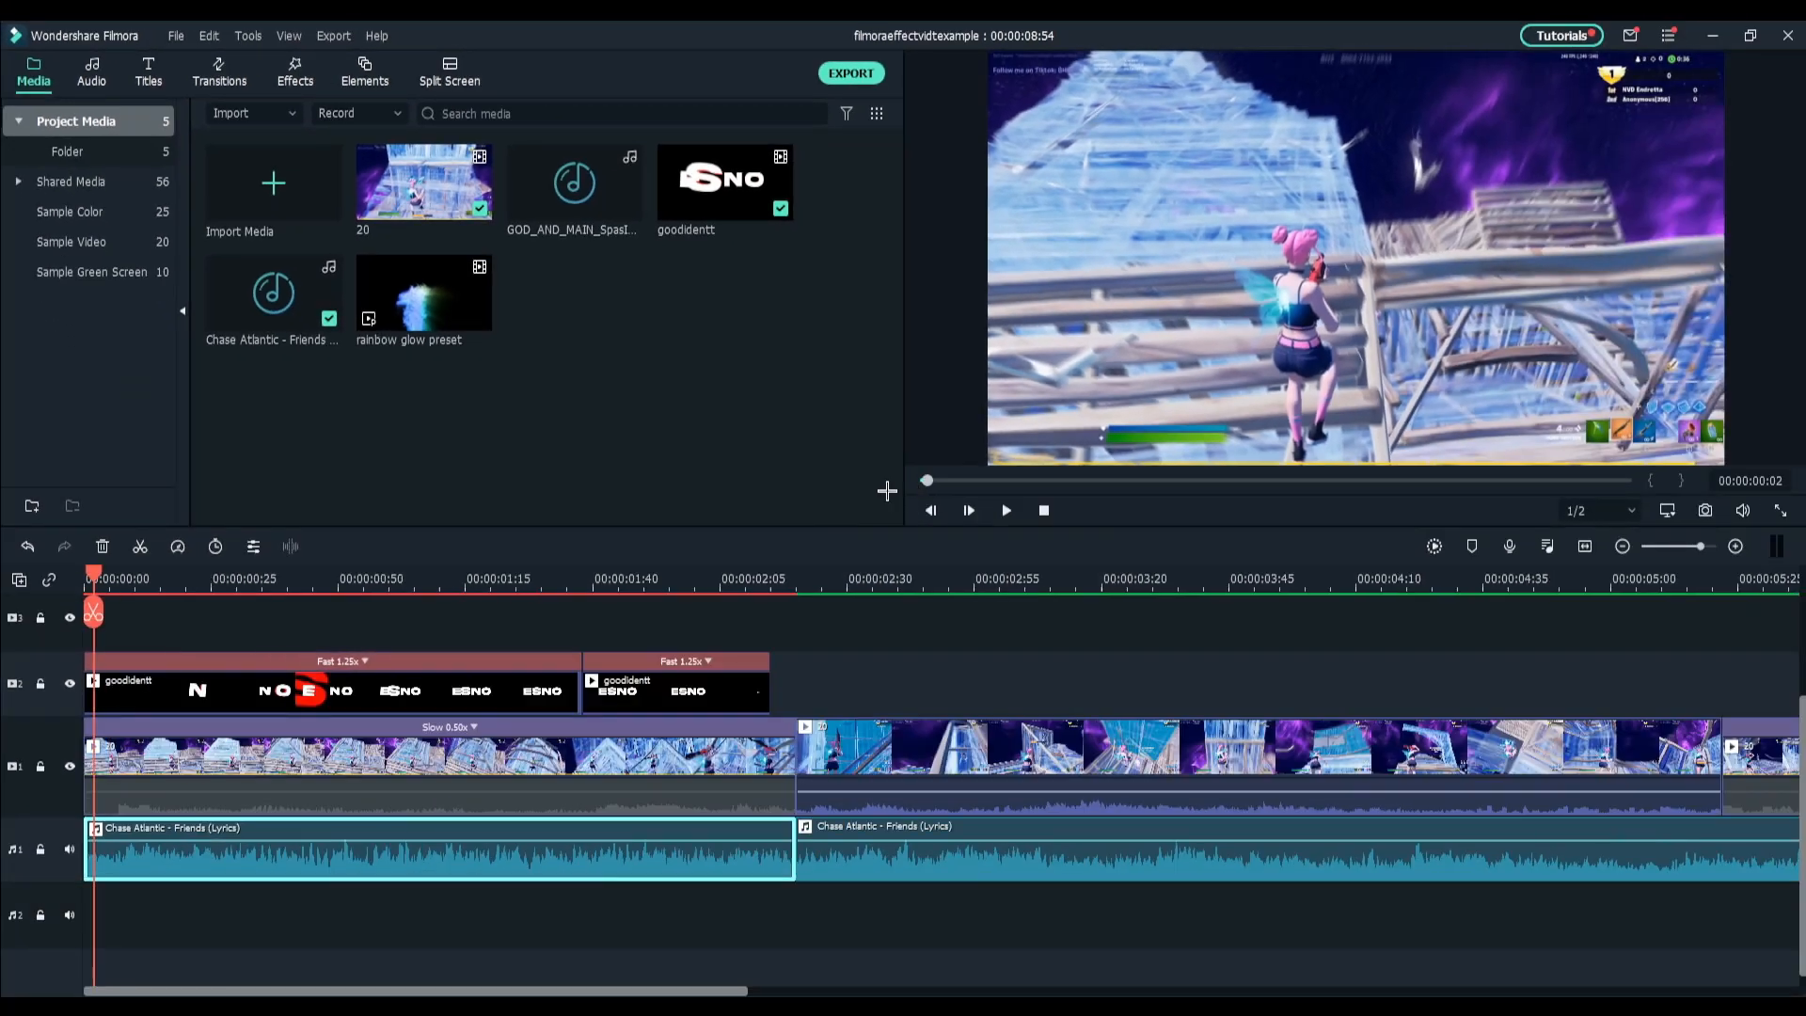
Add the Static A effect above the logo clips at the timeline start and extend it to the first gameplay clip's end.
key("Home")
scroll(710, 641, "down", 2)
left_click(709, 643)
scroll(526, 658, "down", 3)
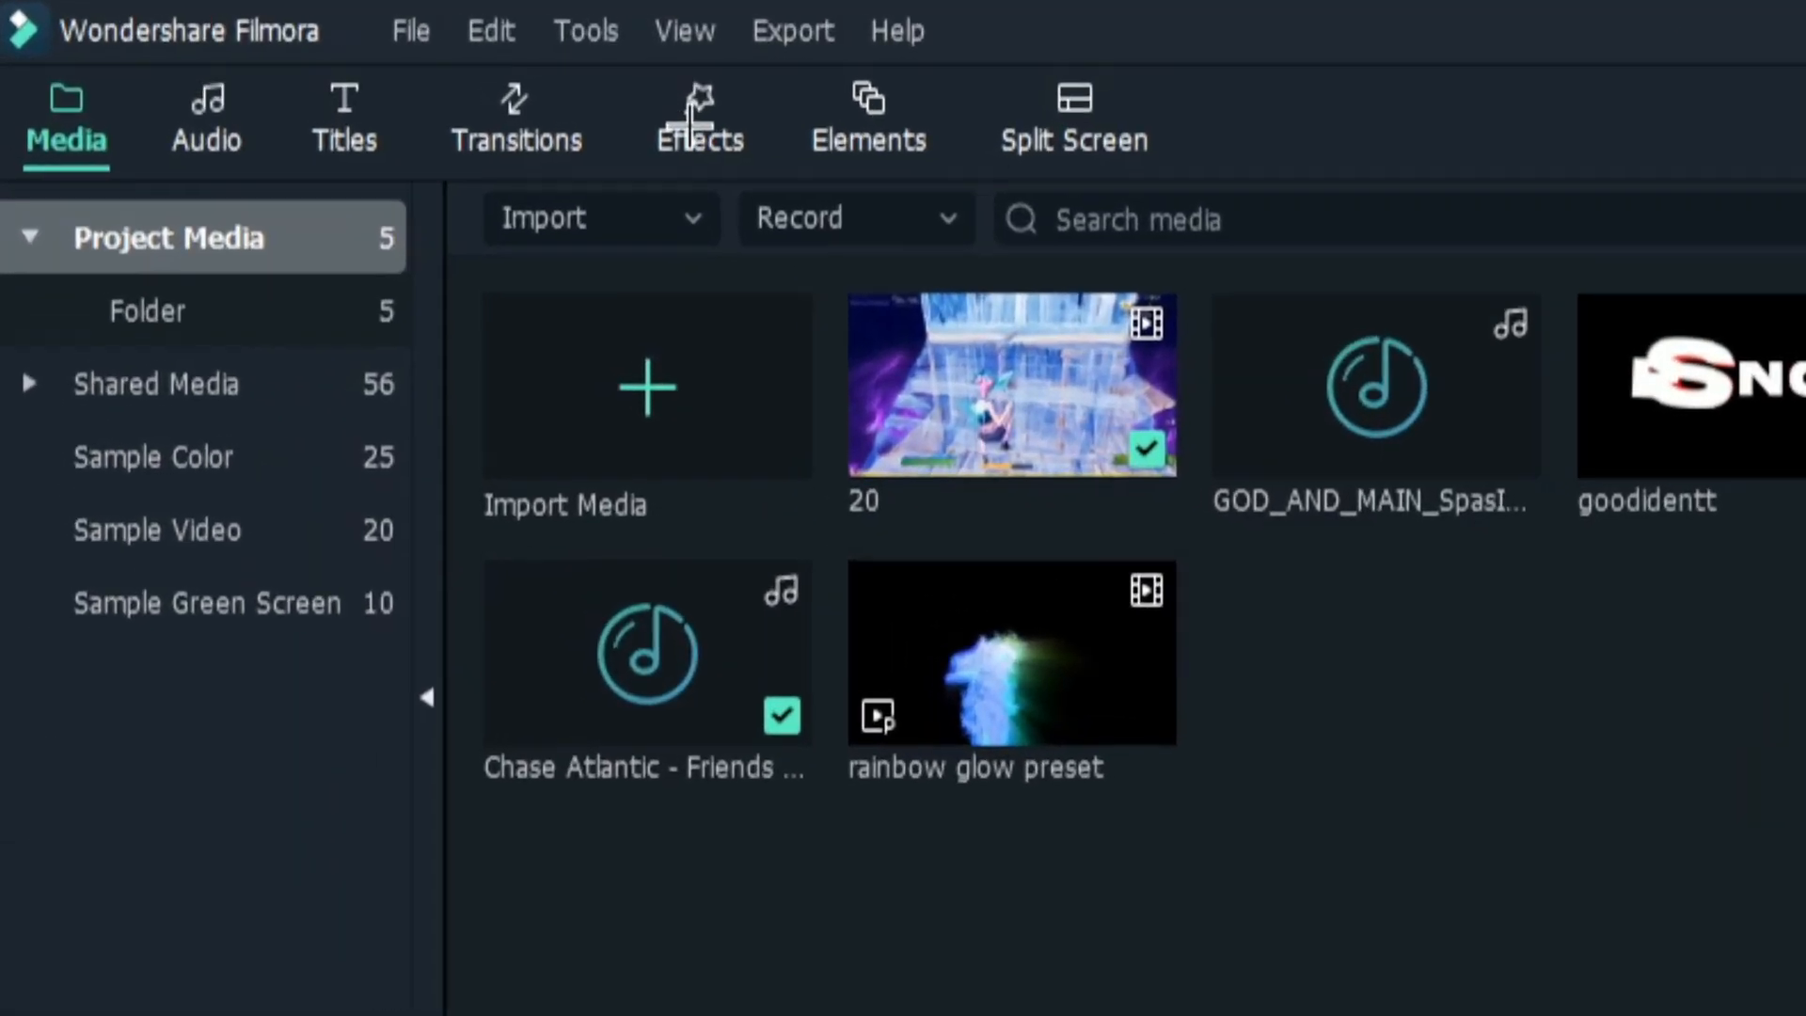
left_click(295, 74)
left_click_drag(572, 455, 69, 678)
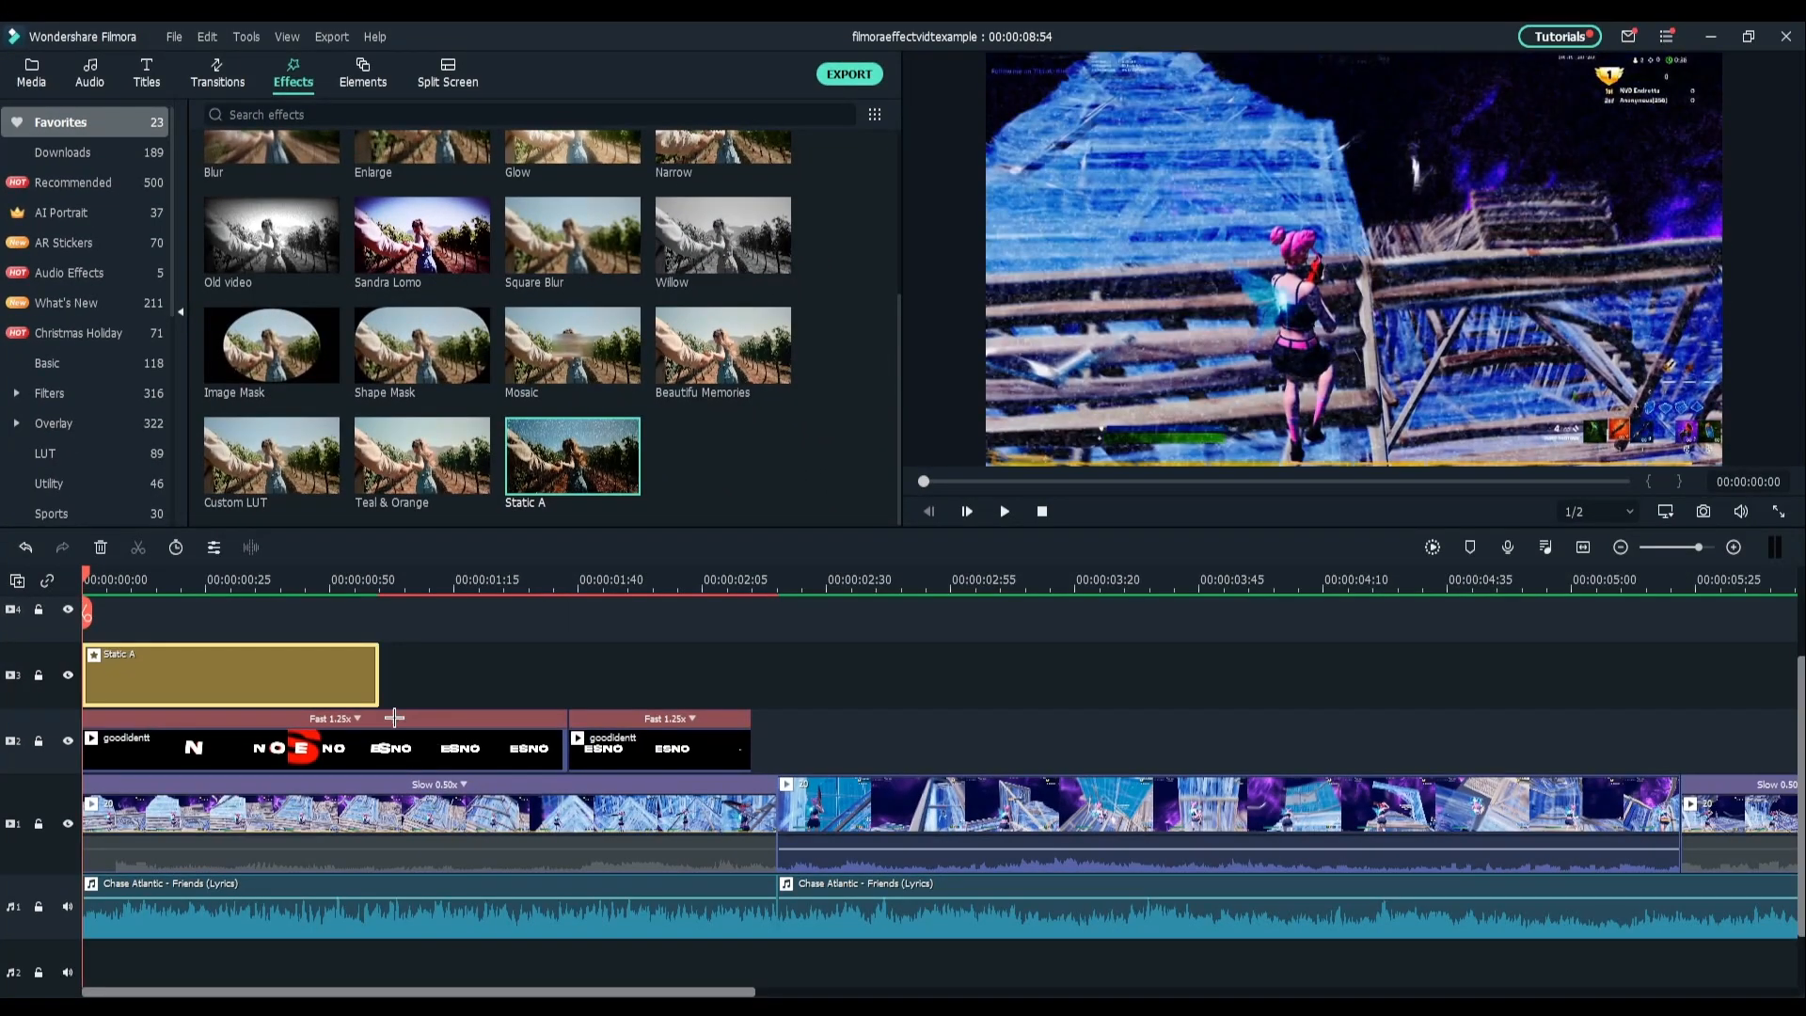
left_click_drag(376, 683, 776, 683)
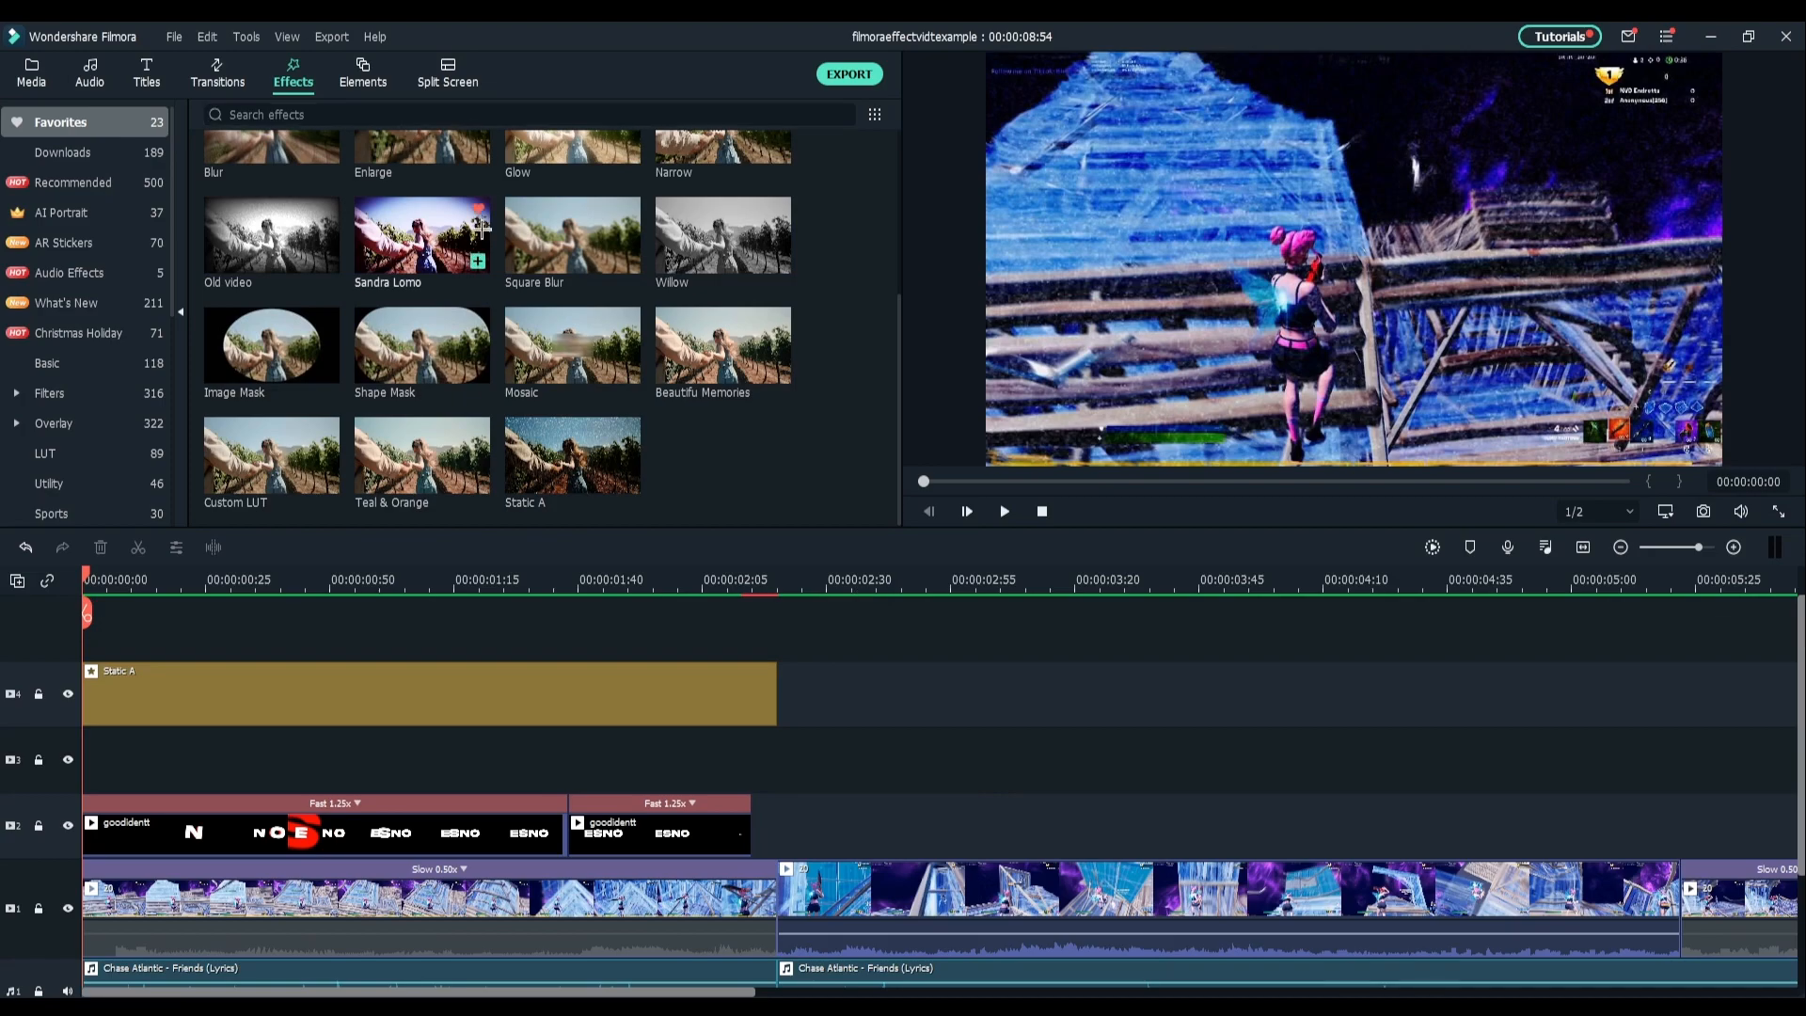
Add the Sandra Lomo effect beneath Static A from the timeline start and extend it to match Static A's length.
left_click(393, 255)
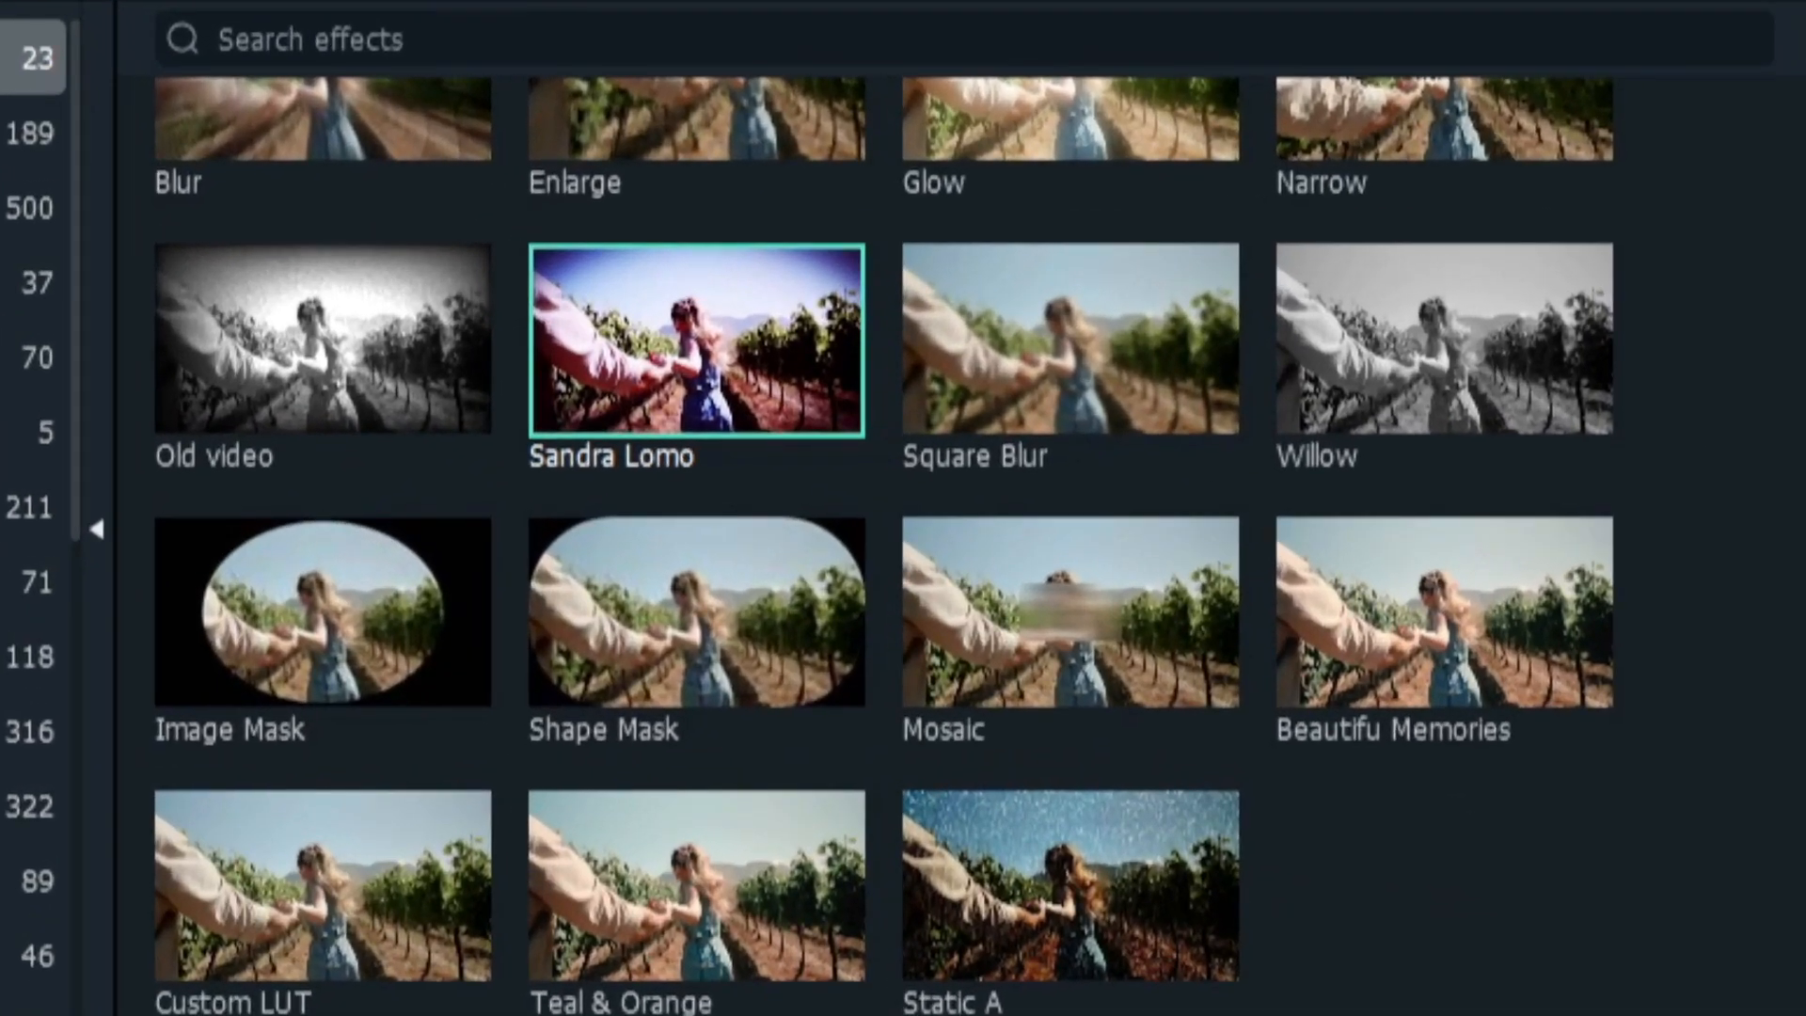
left_click_drag(623, 389, 87, 758)
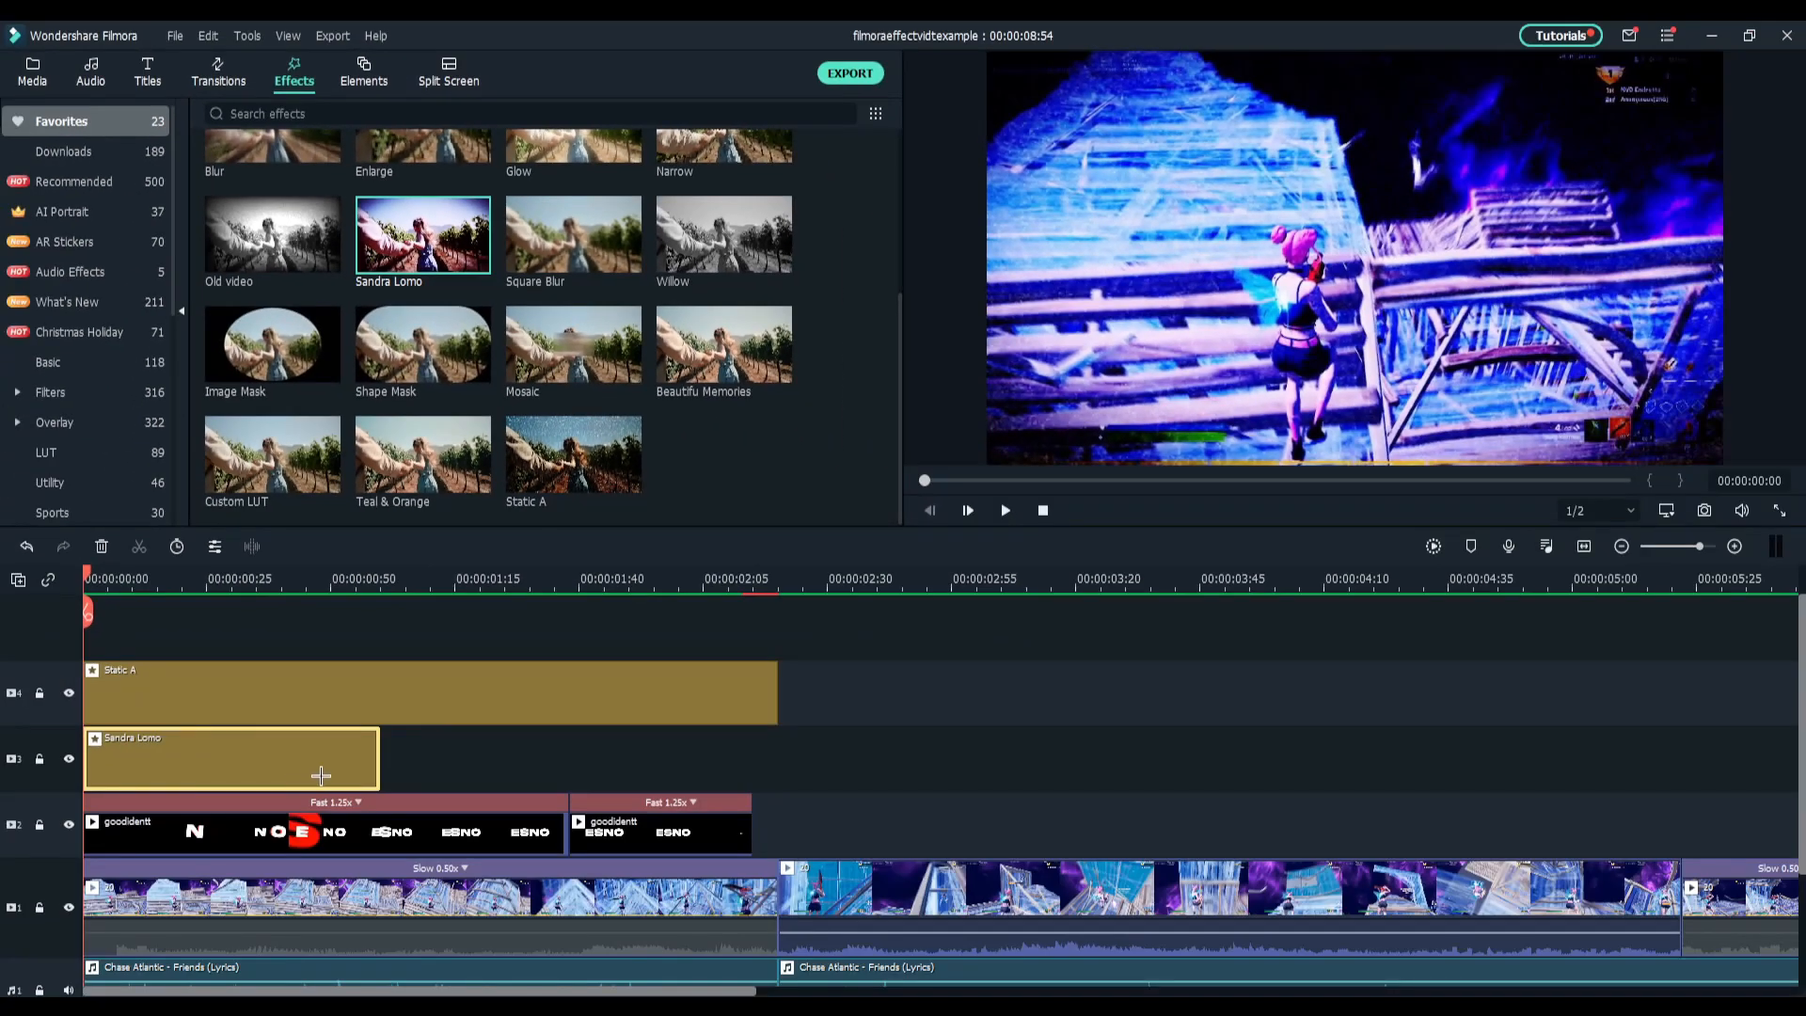
left_click_drag(389, 776, 777, 778)
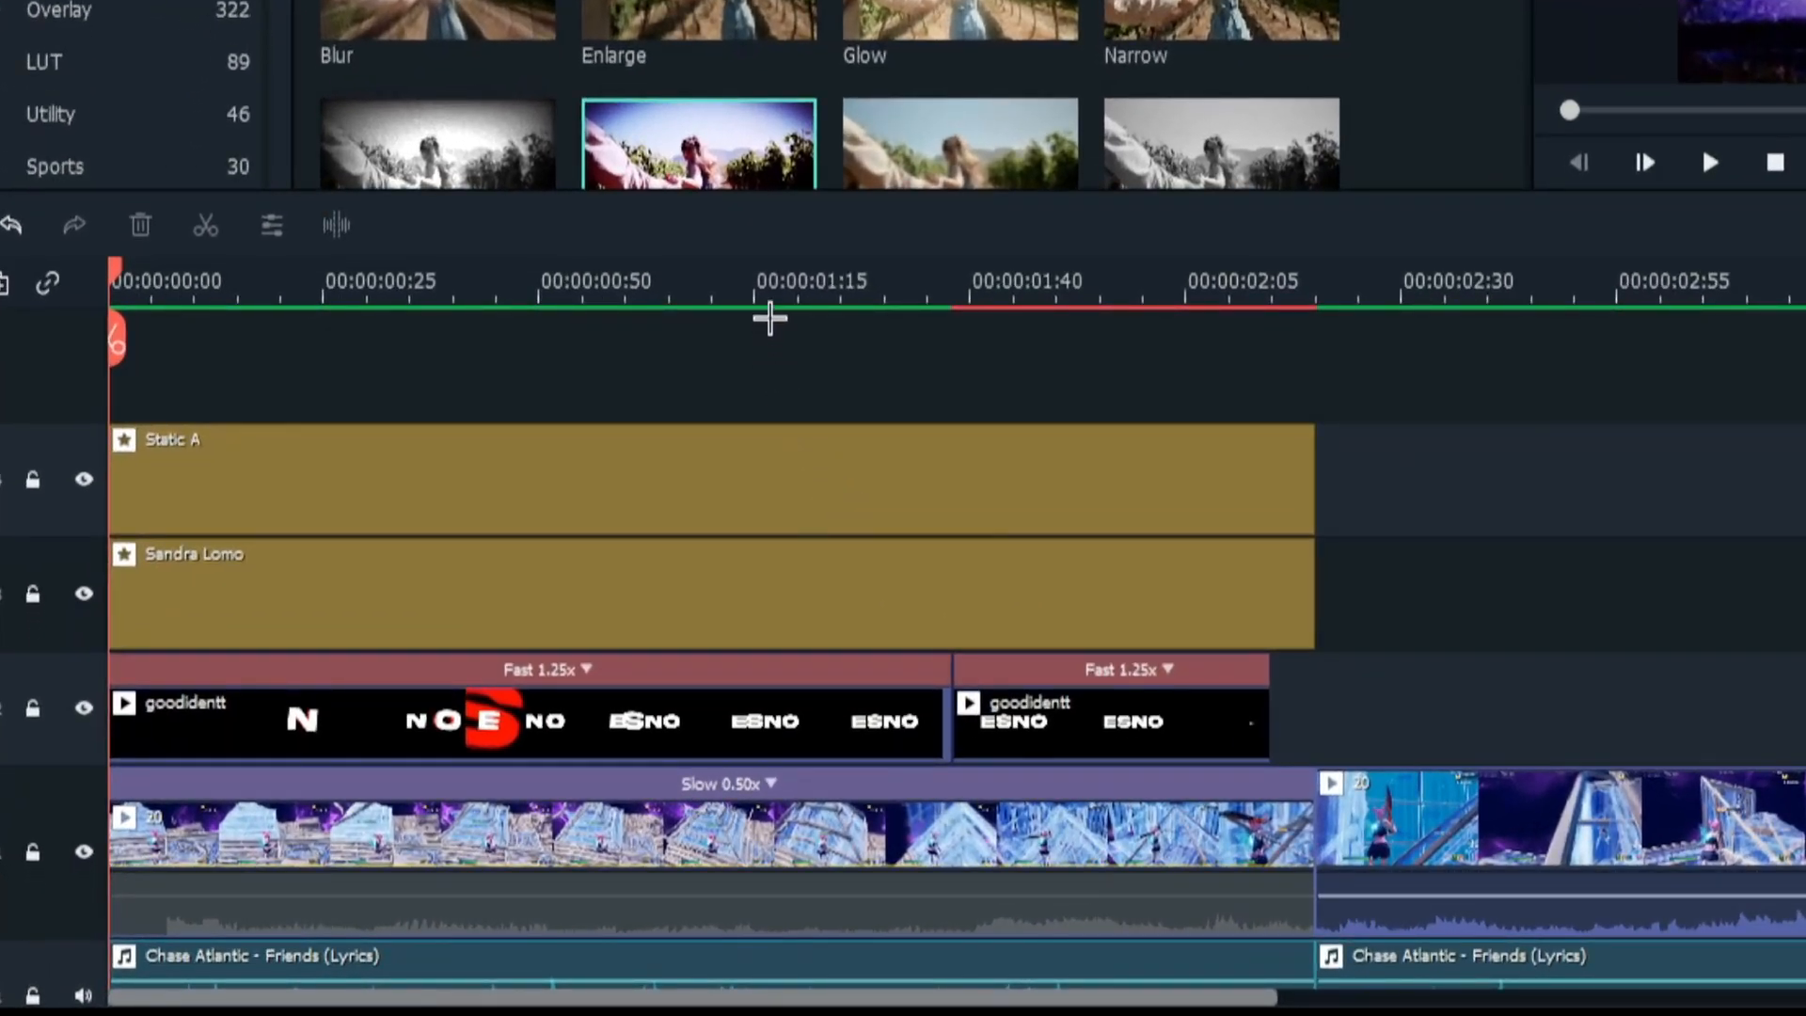
Set the Sandra Lomo effect's alpha to 50 and render the timeline preview.
left_click(455, 583)
left_click_drag(480, 755, 485, 760)
double_click(814, 612)
left_click(1152, 231)
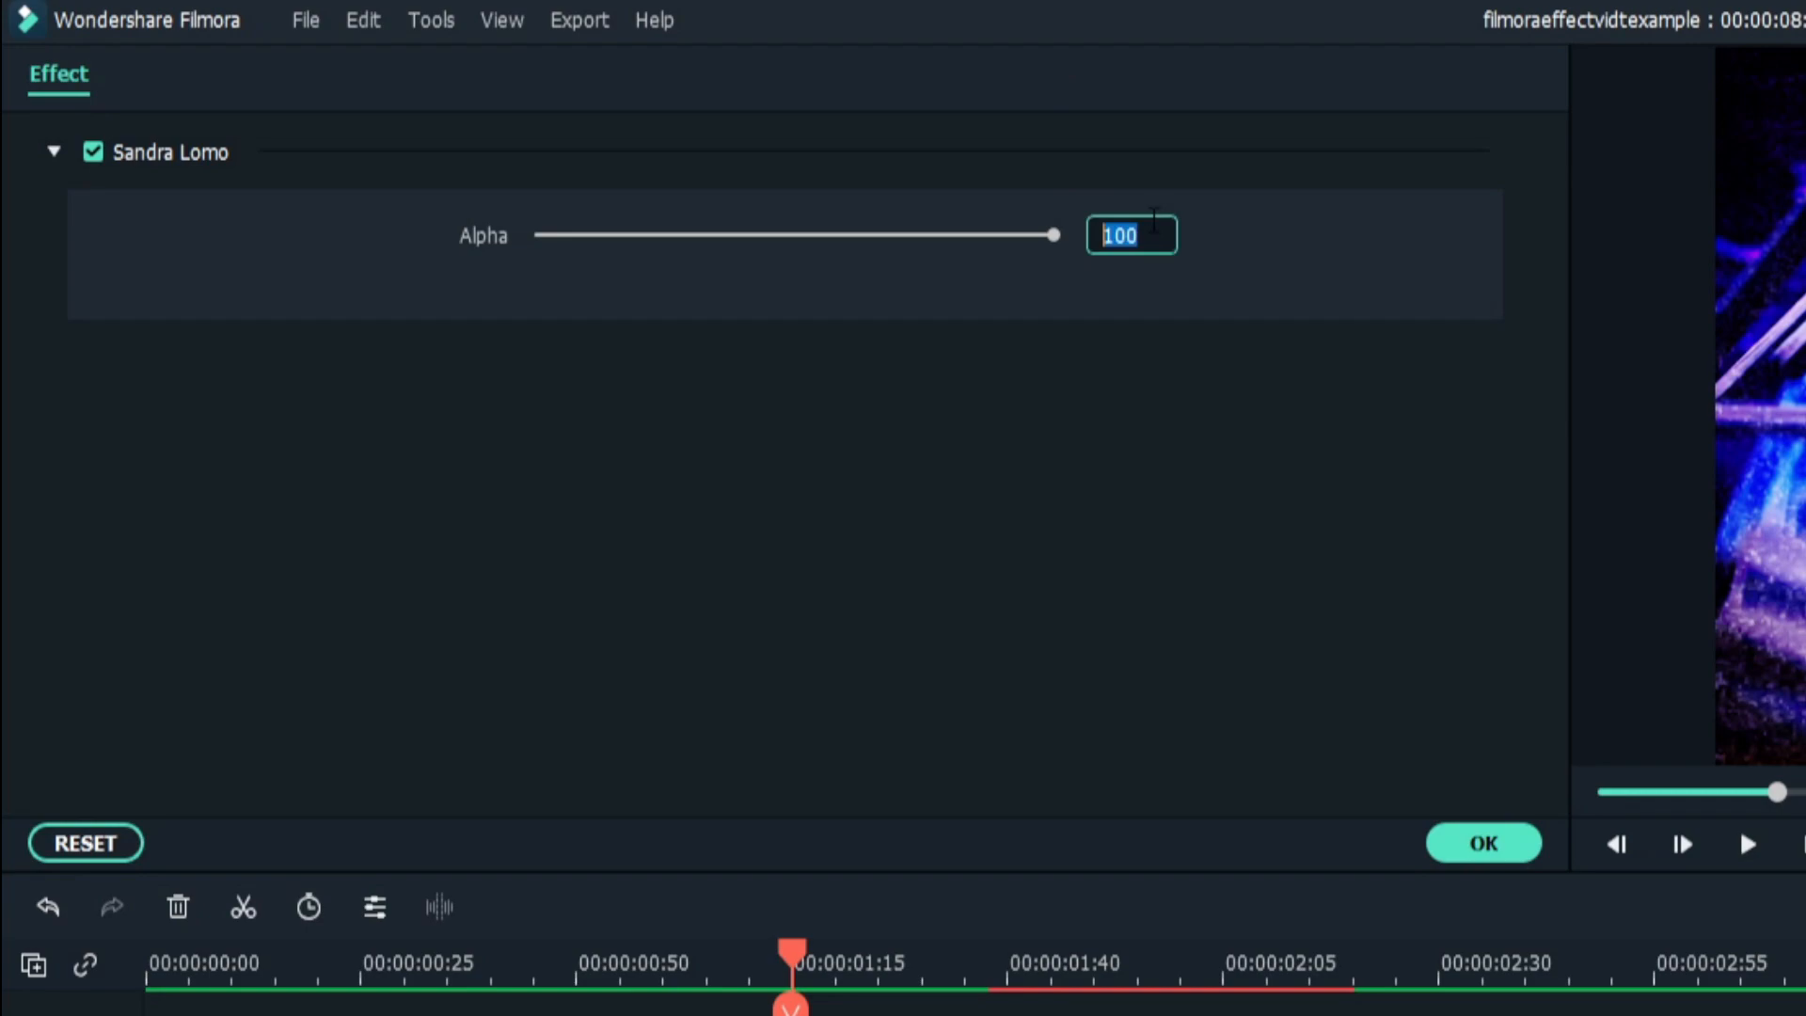
type("50")
key("Return")
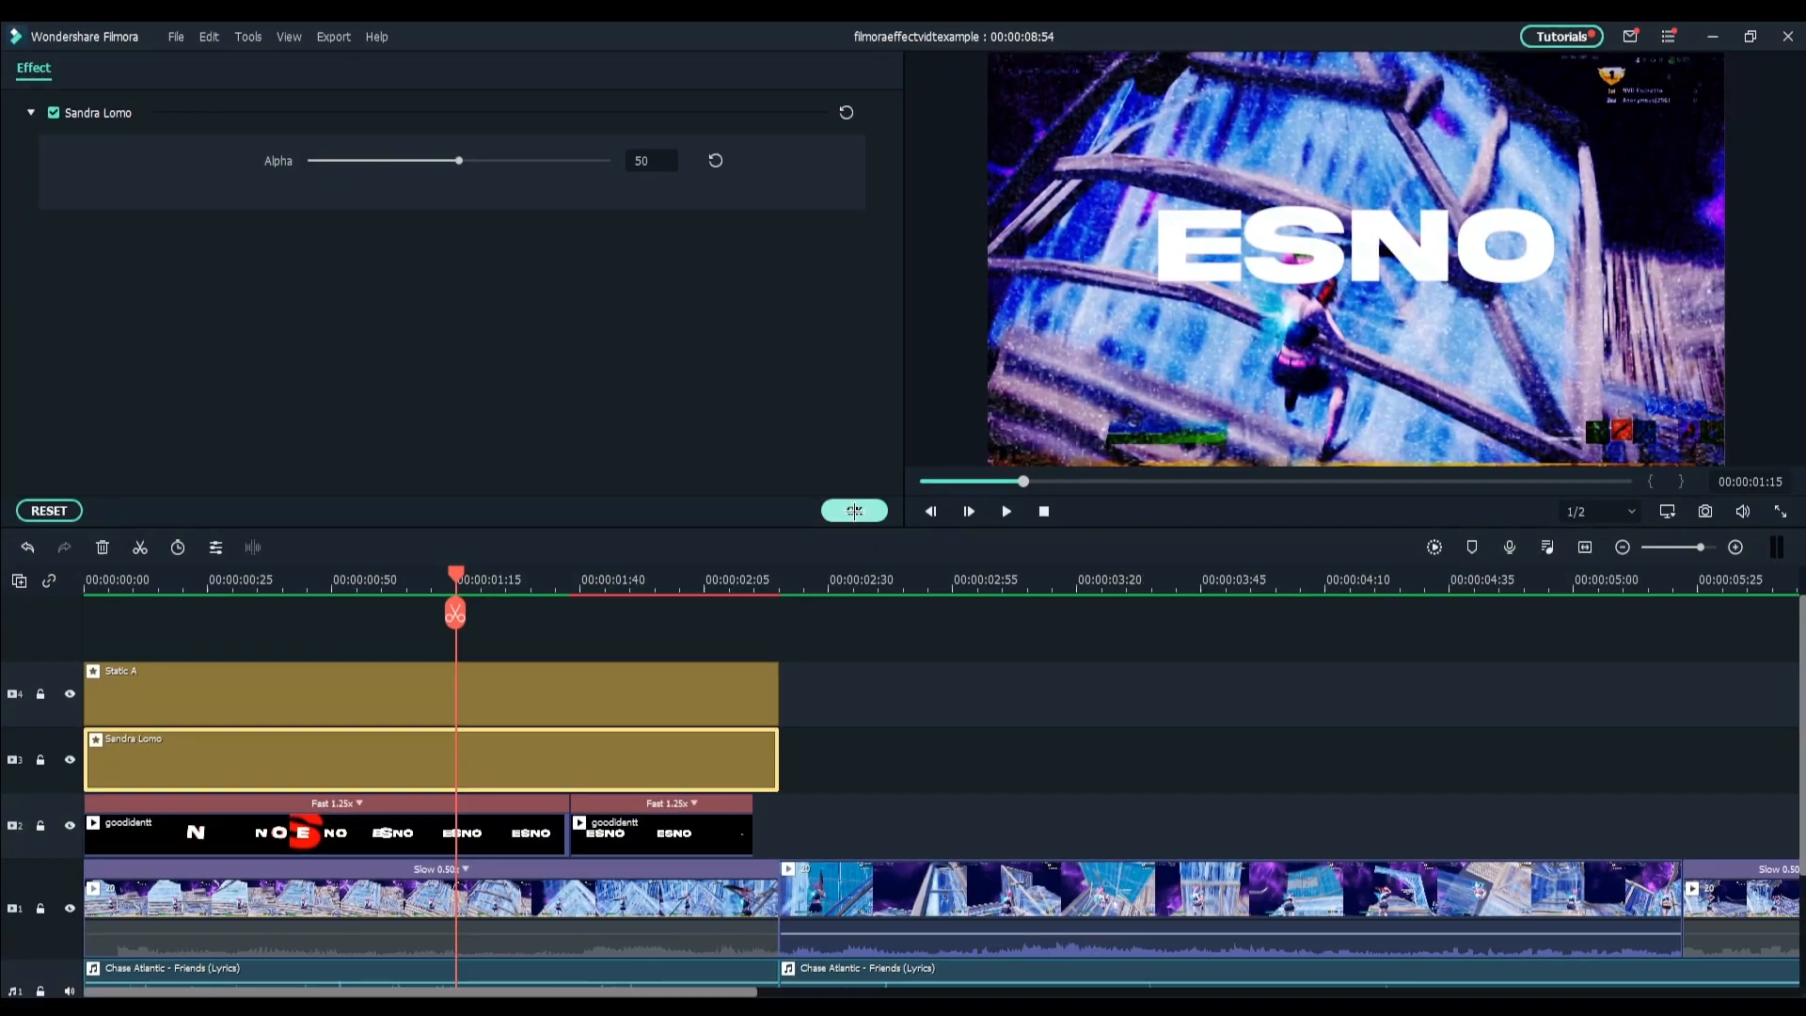
left_click(854, 511)
left_click(1434, 547)
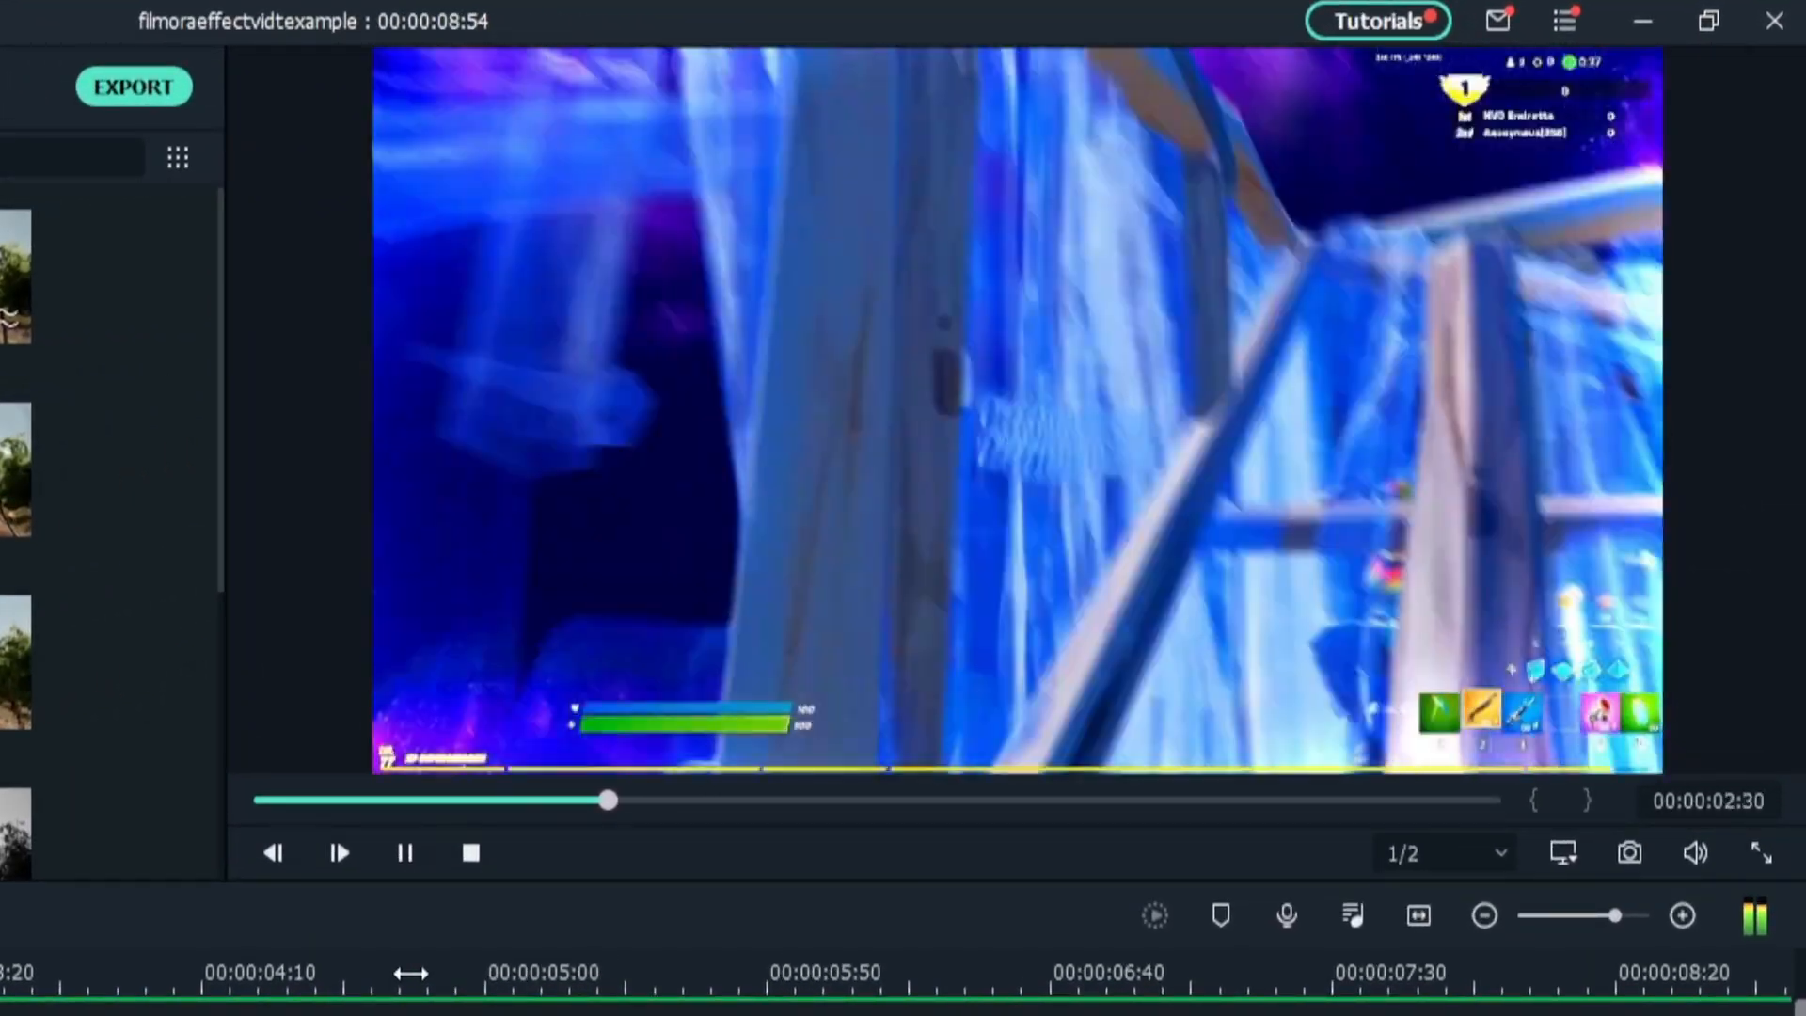
Place a Flash transition between the first and second gameplay clips and shorten it to a brief flash around the cut.
left_click(520, 568)
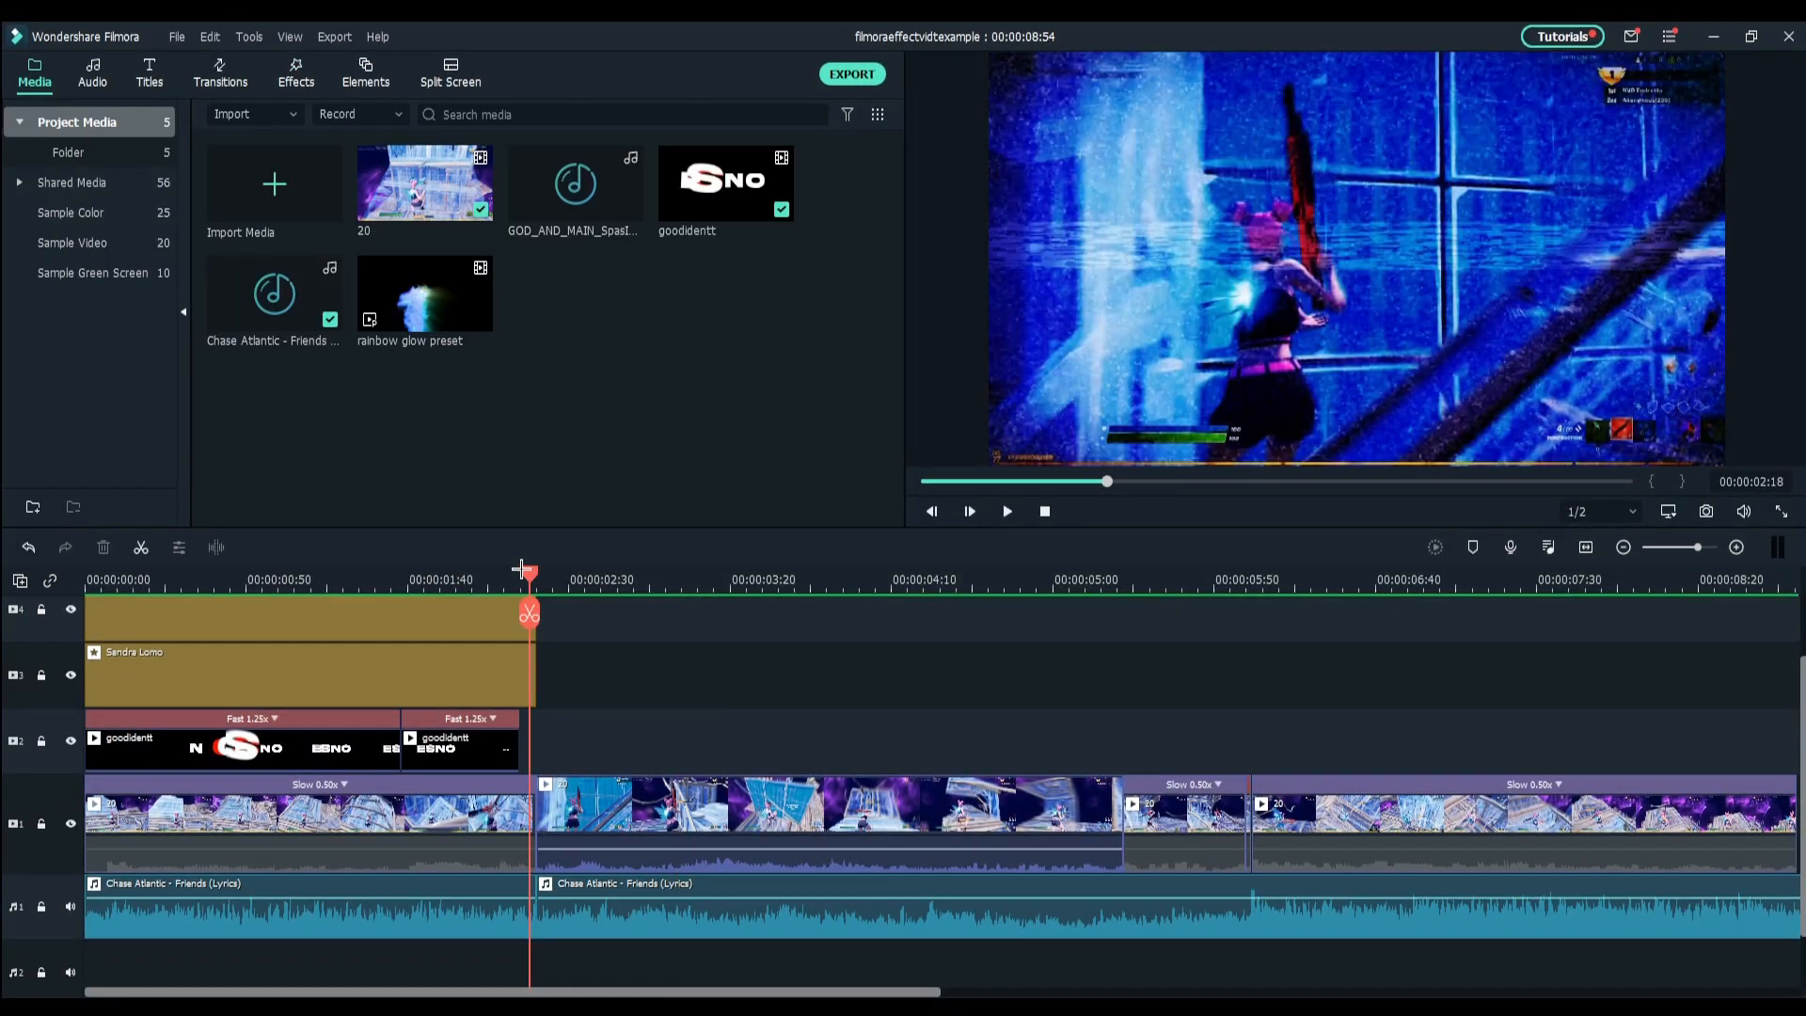
mouse_move(520, 568)
left_mouse_down()
mouse_move(545, 570)
mouse_move(513, 570)
left_mouse_up()
left_click(220, 73)
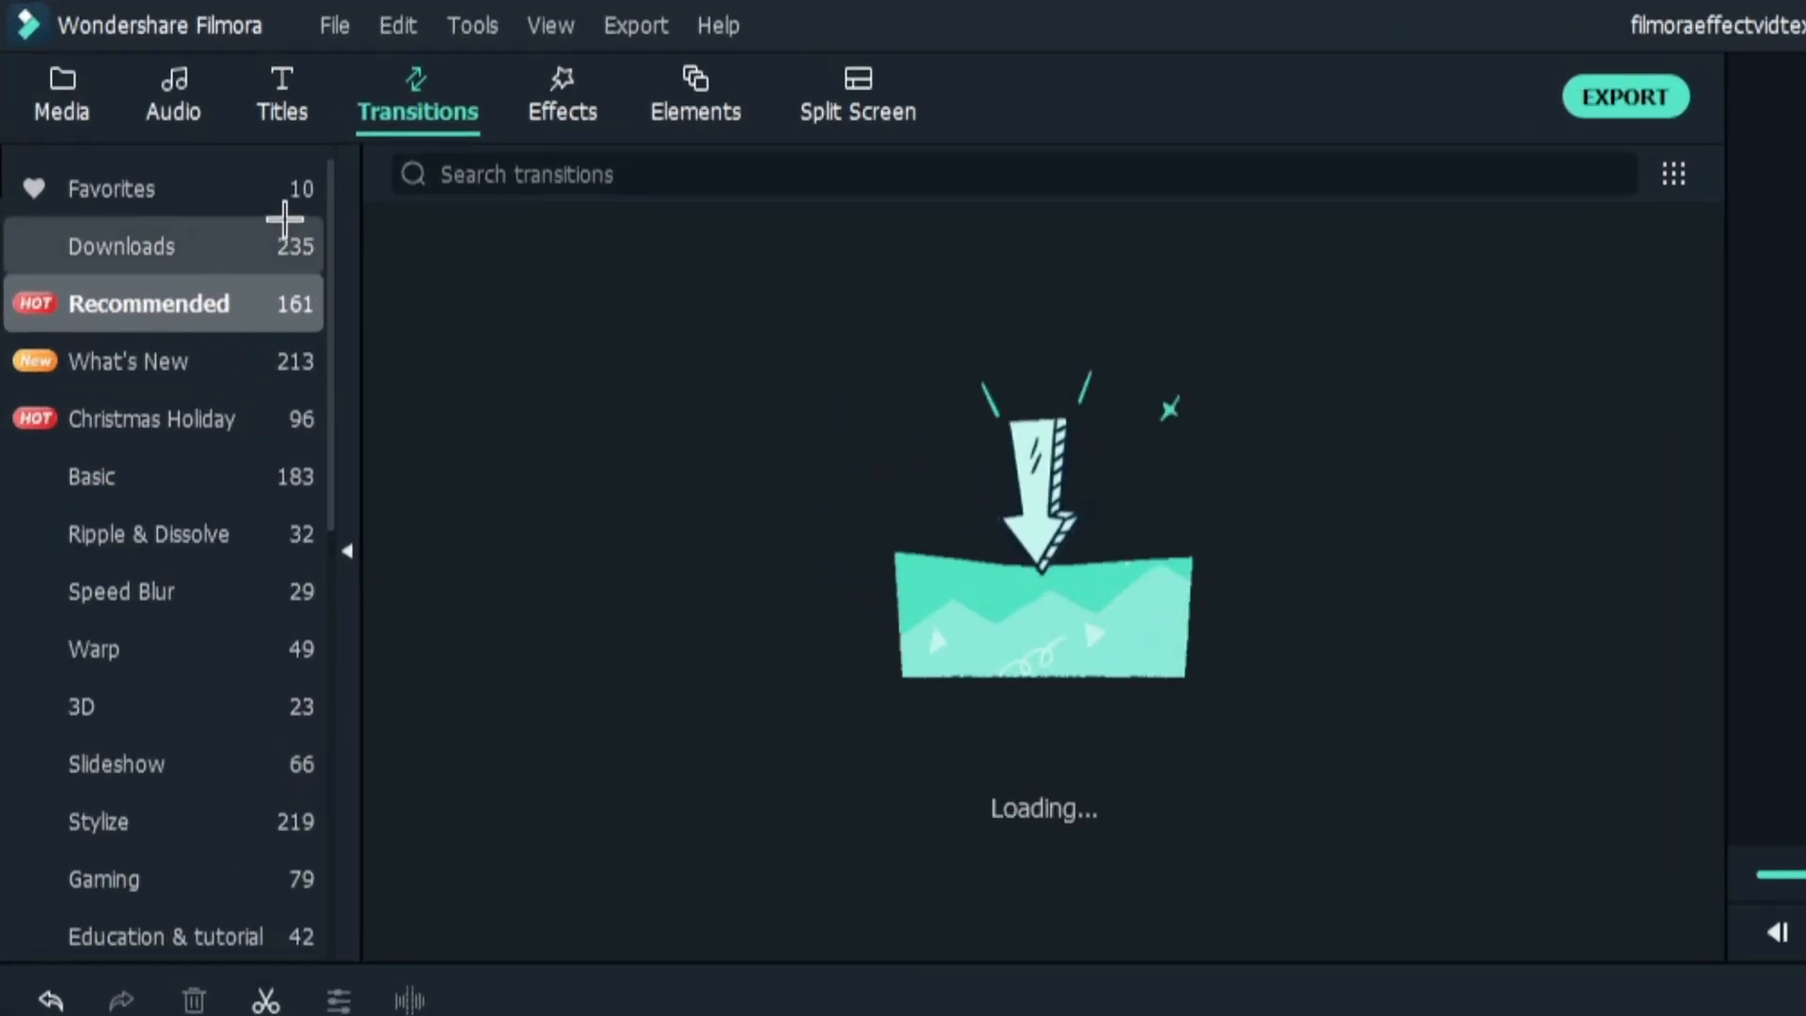
left_click(283, 193)
left_click_drag(1382, 301, 730, 832)
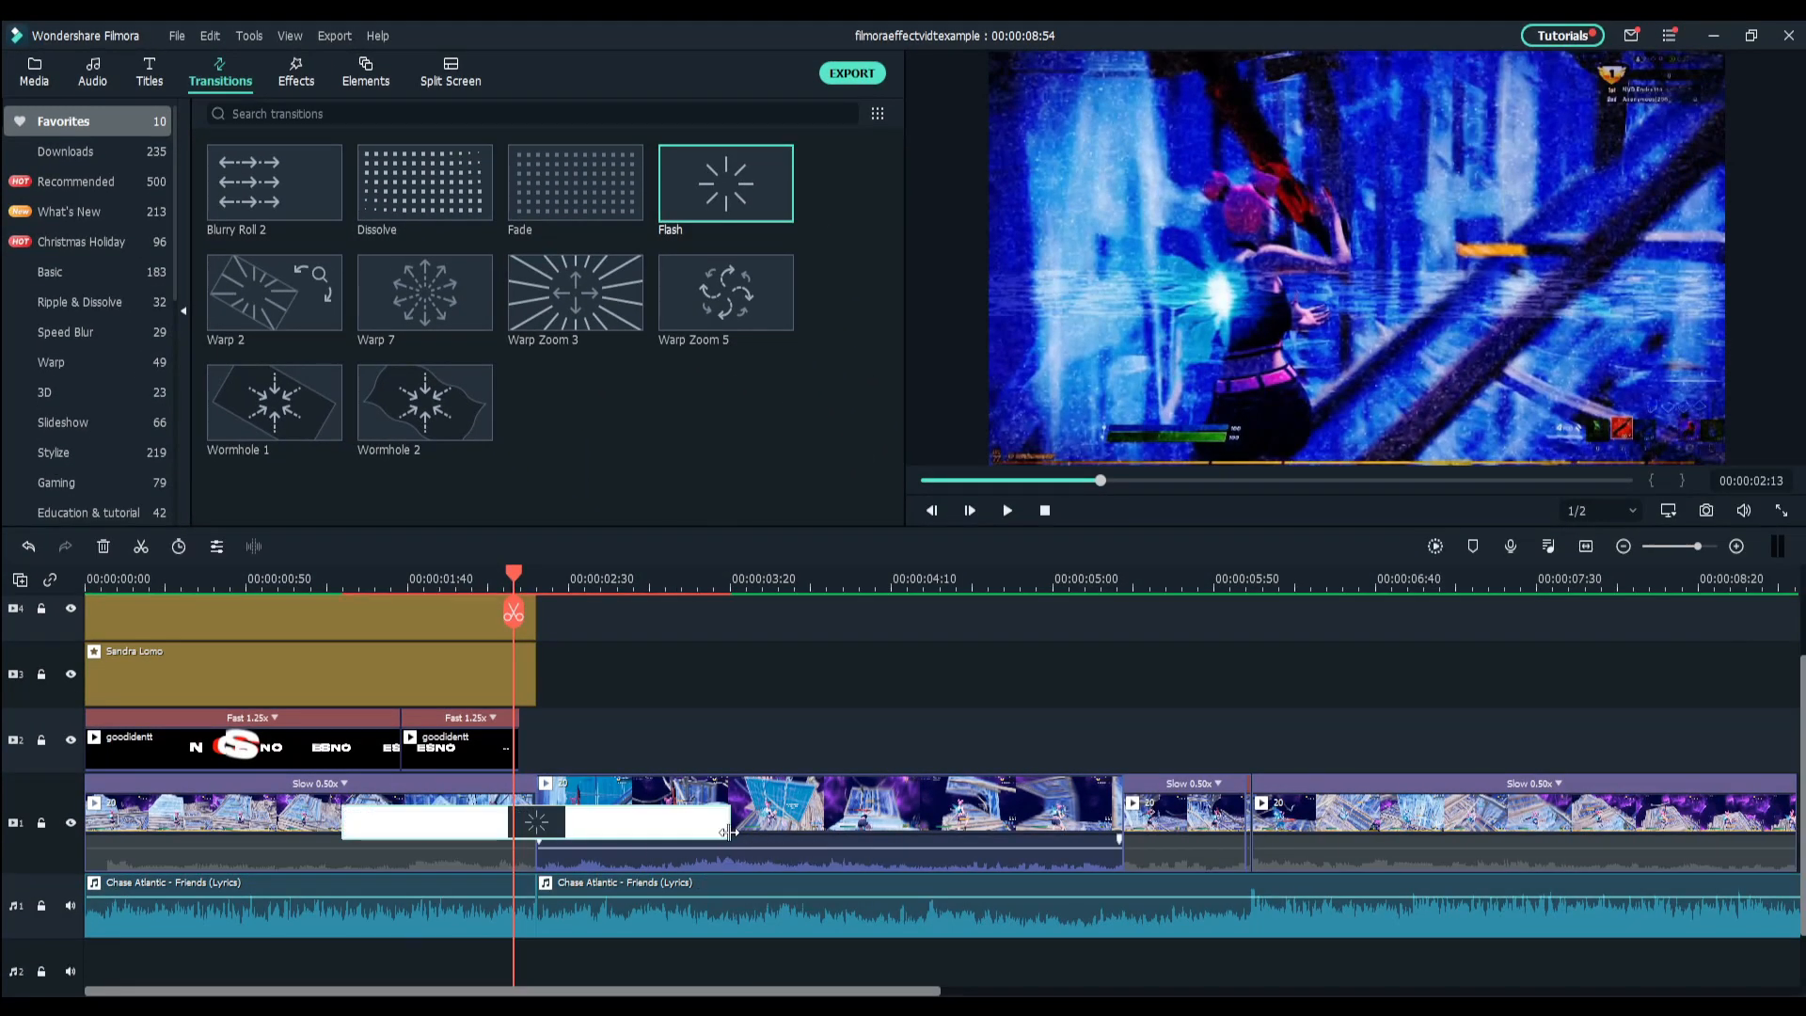
left_click_drag(580, 834, 566, 835)
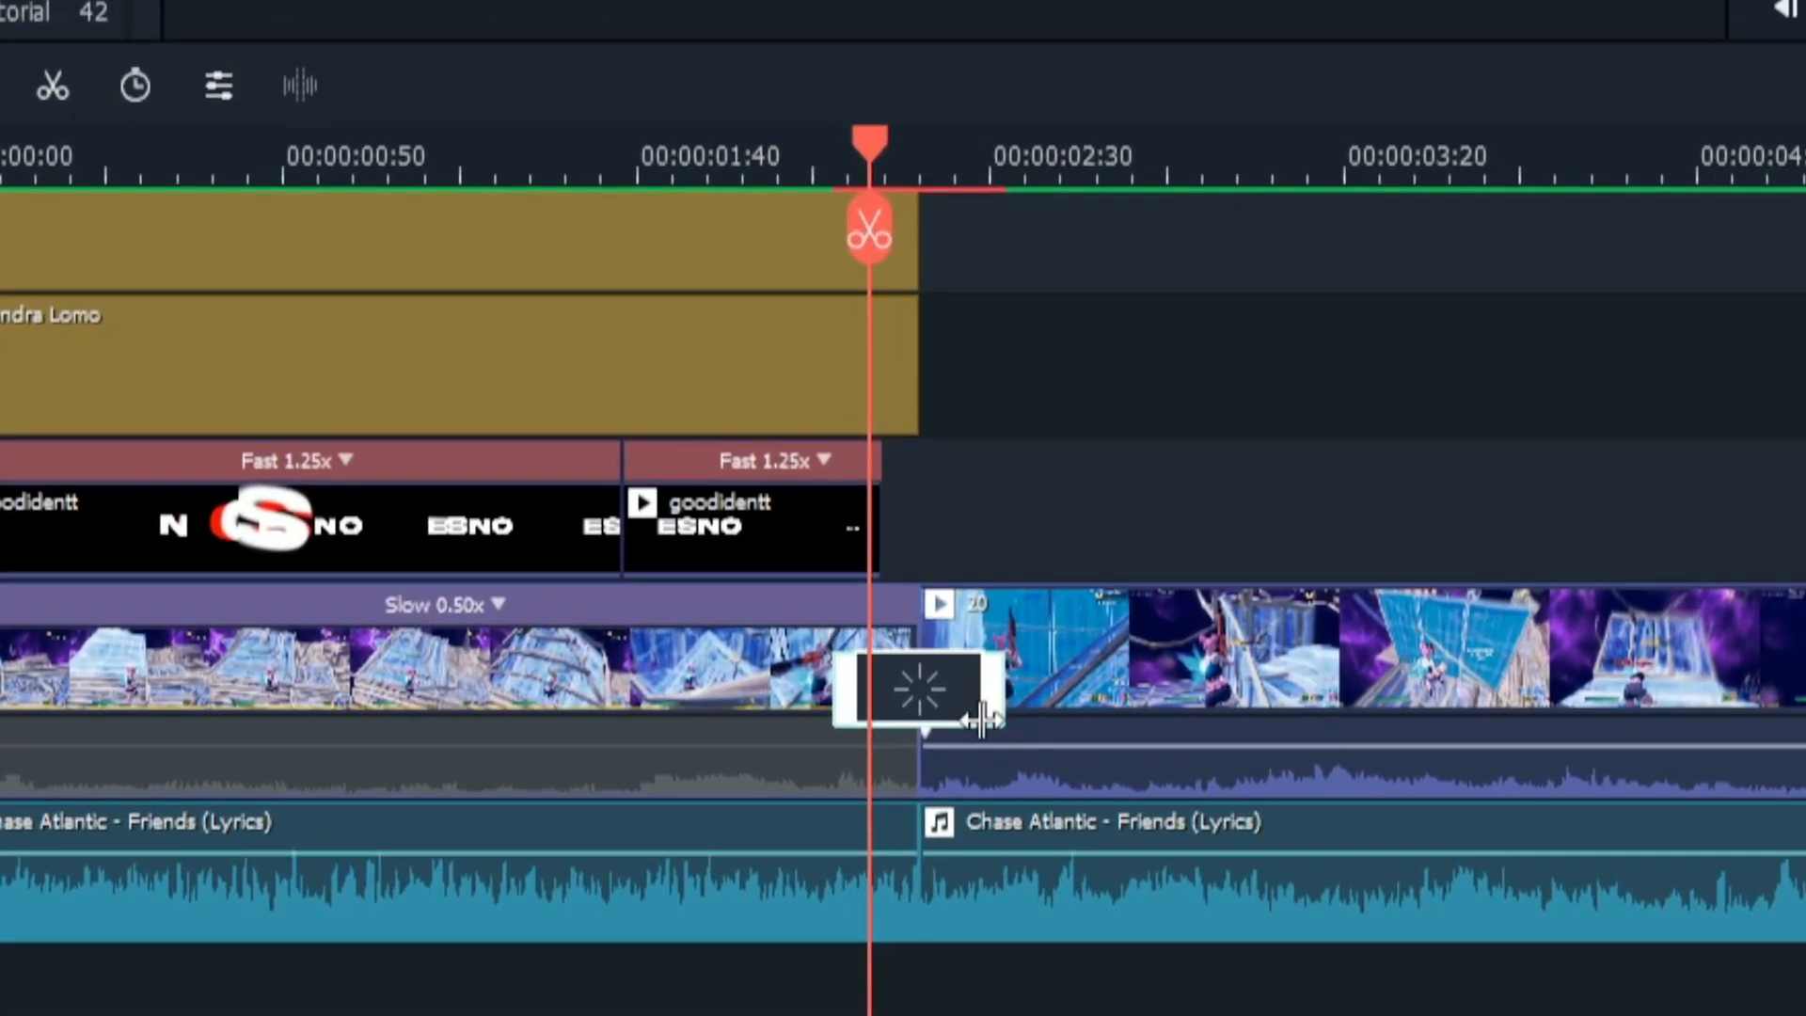
left_click_drag(981, 720, 968, 720)
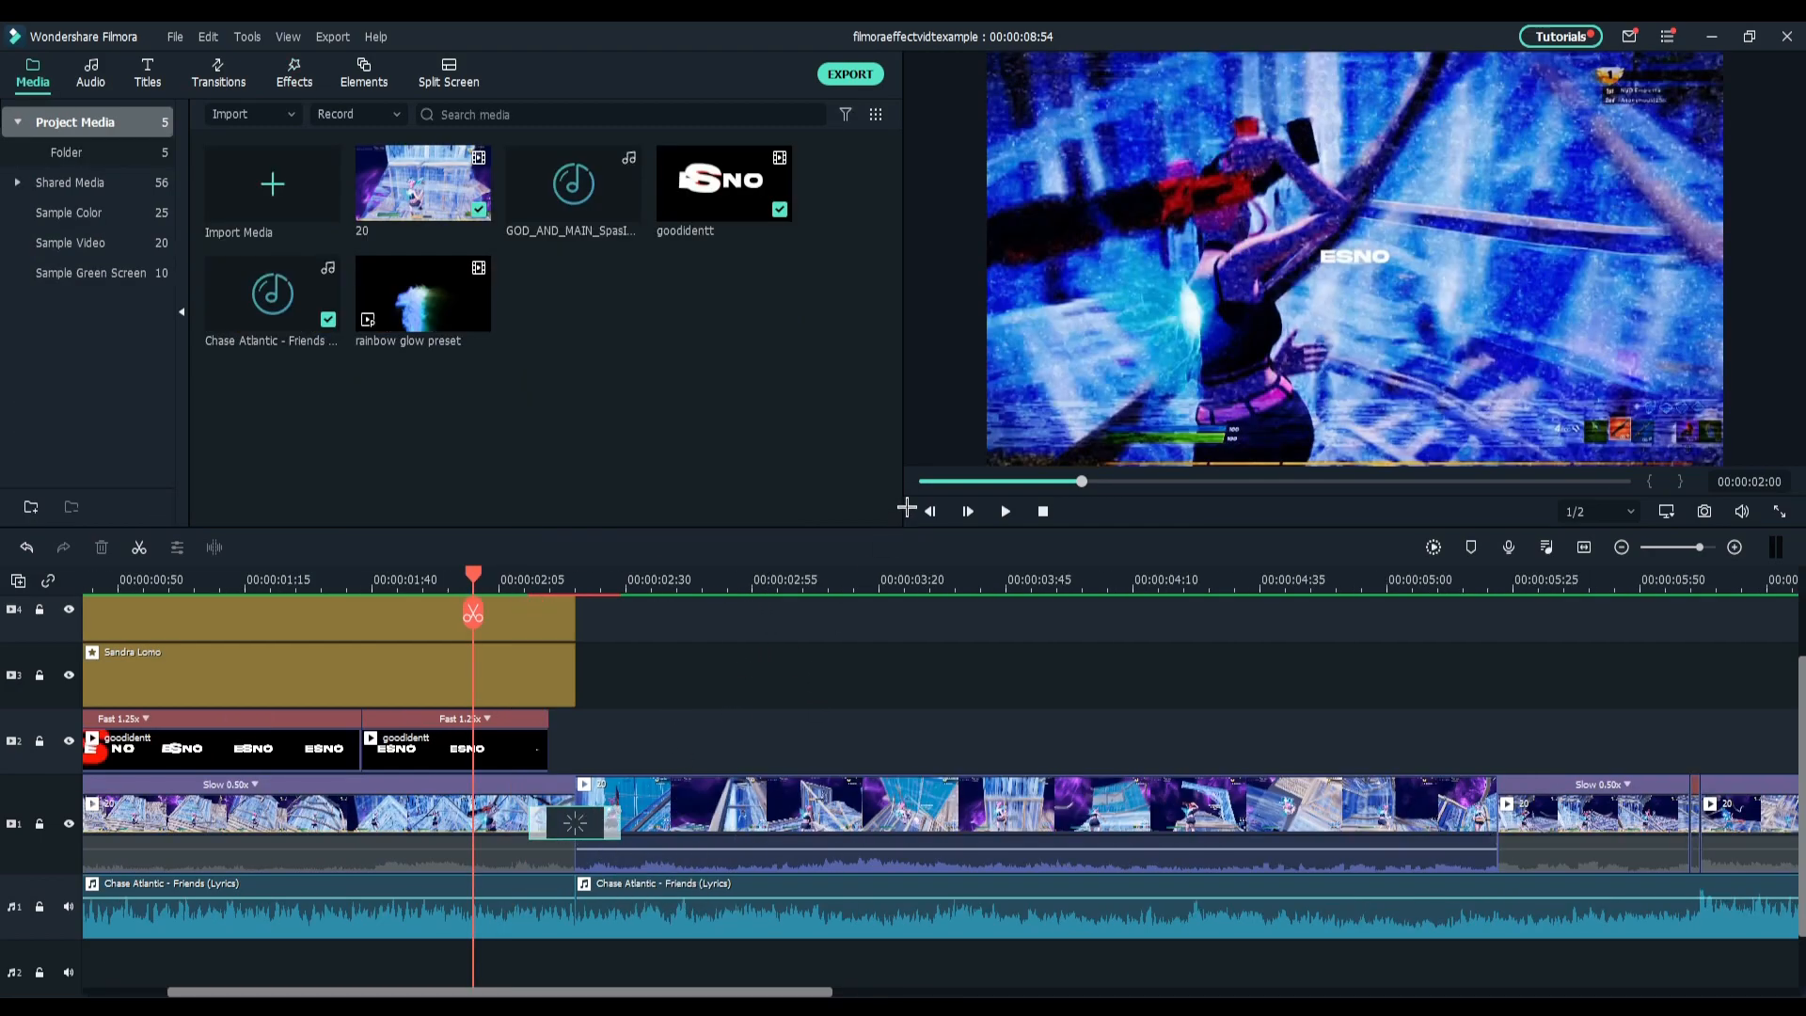
Play back the section across the Flash transition to review the cut.
key("space")
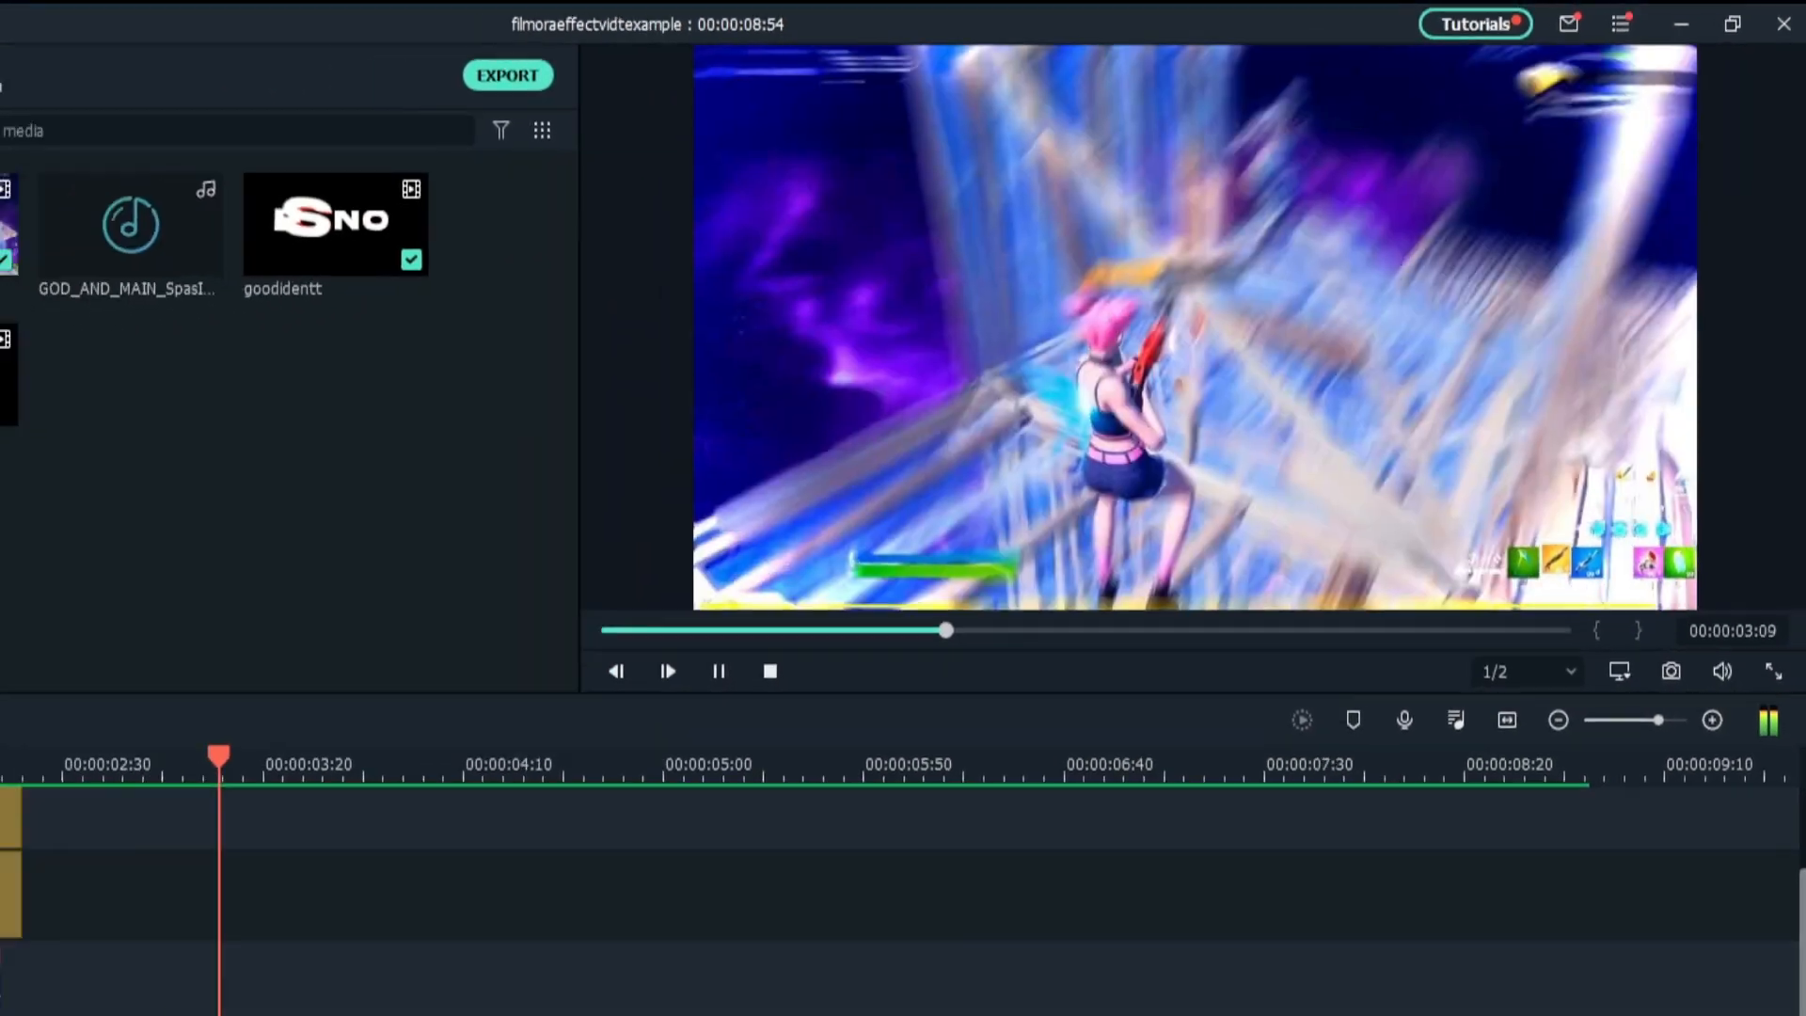
key("space")
left_click_drag(11, 754, 90, 795)
left_click_drag(544, 600, 436, 593)
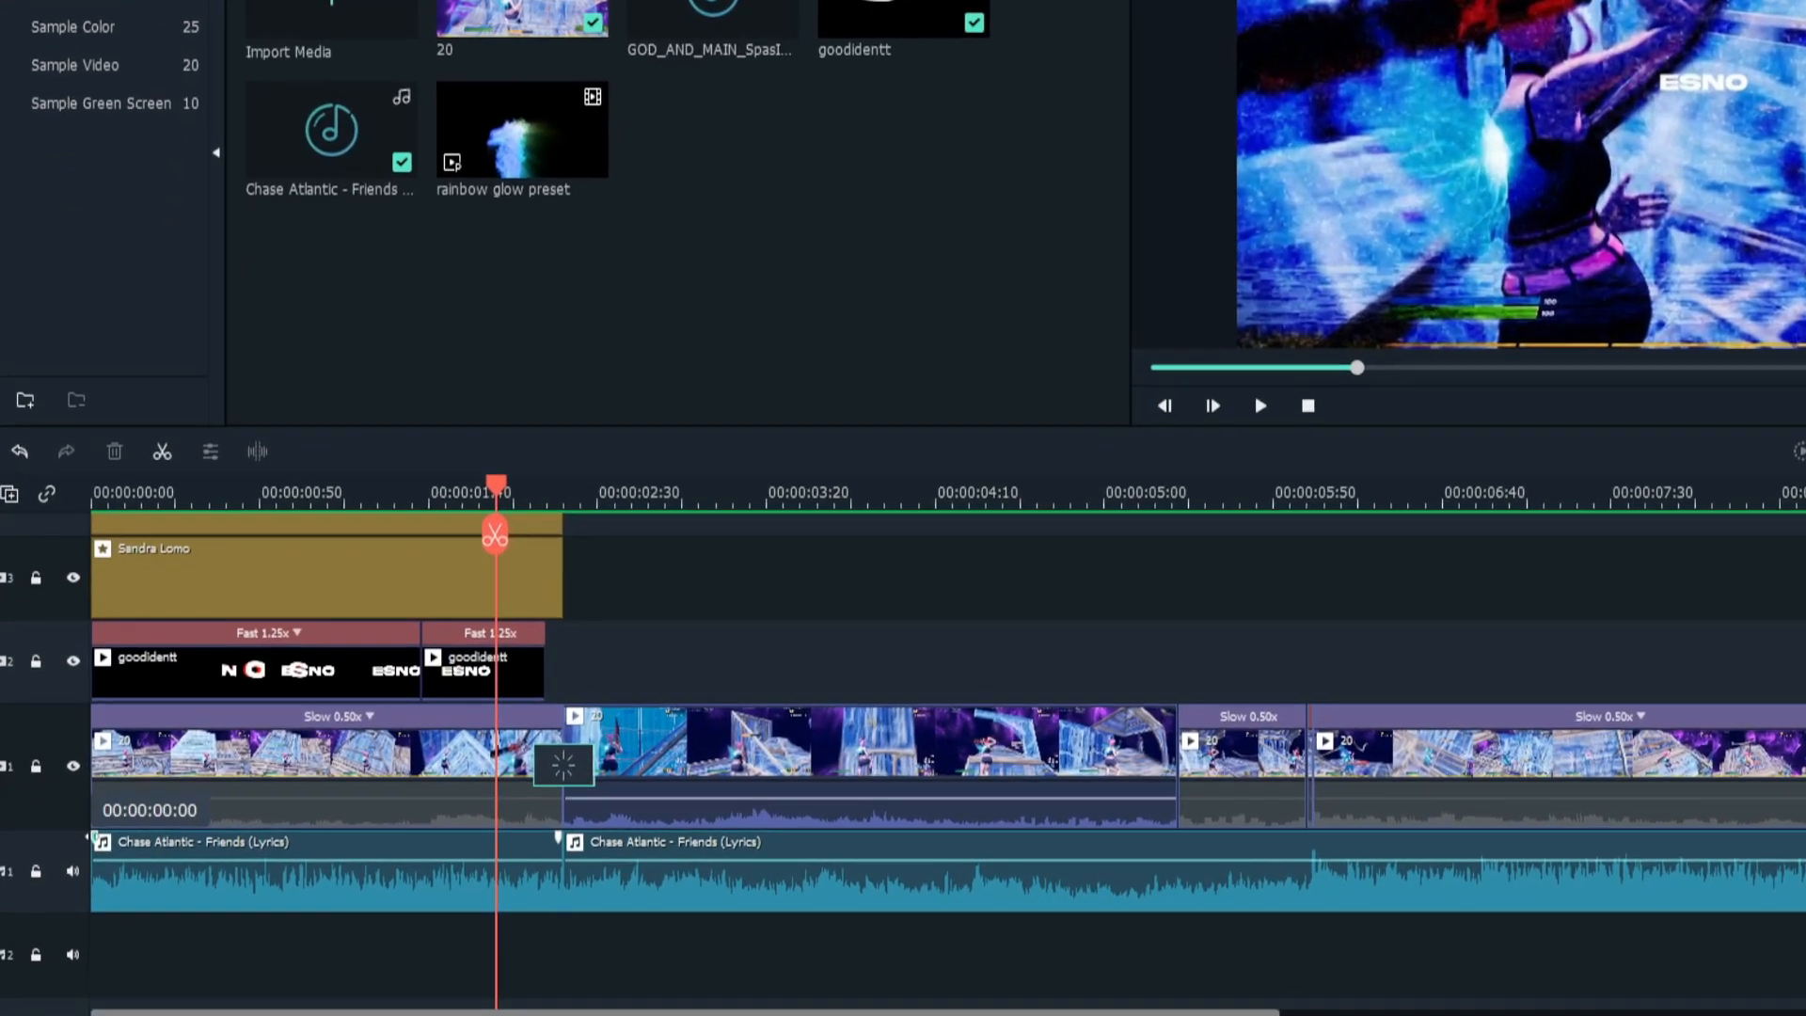
Give the first music segment a fade-in of about 0.82 s.
left_click_drag(92, 856, 198, 851)
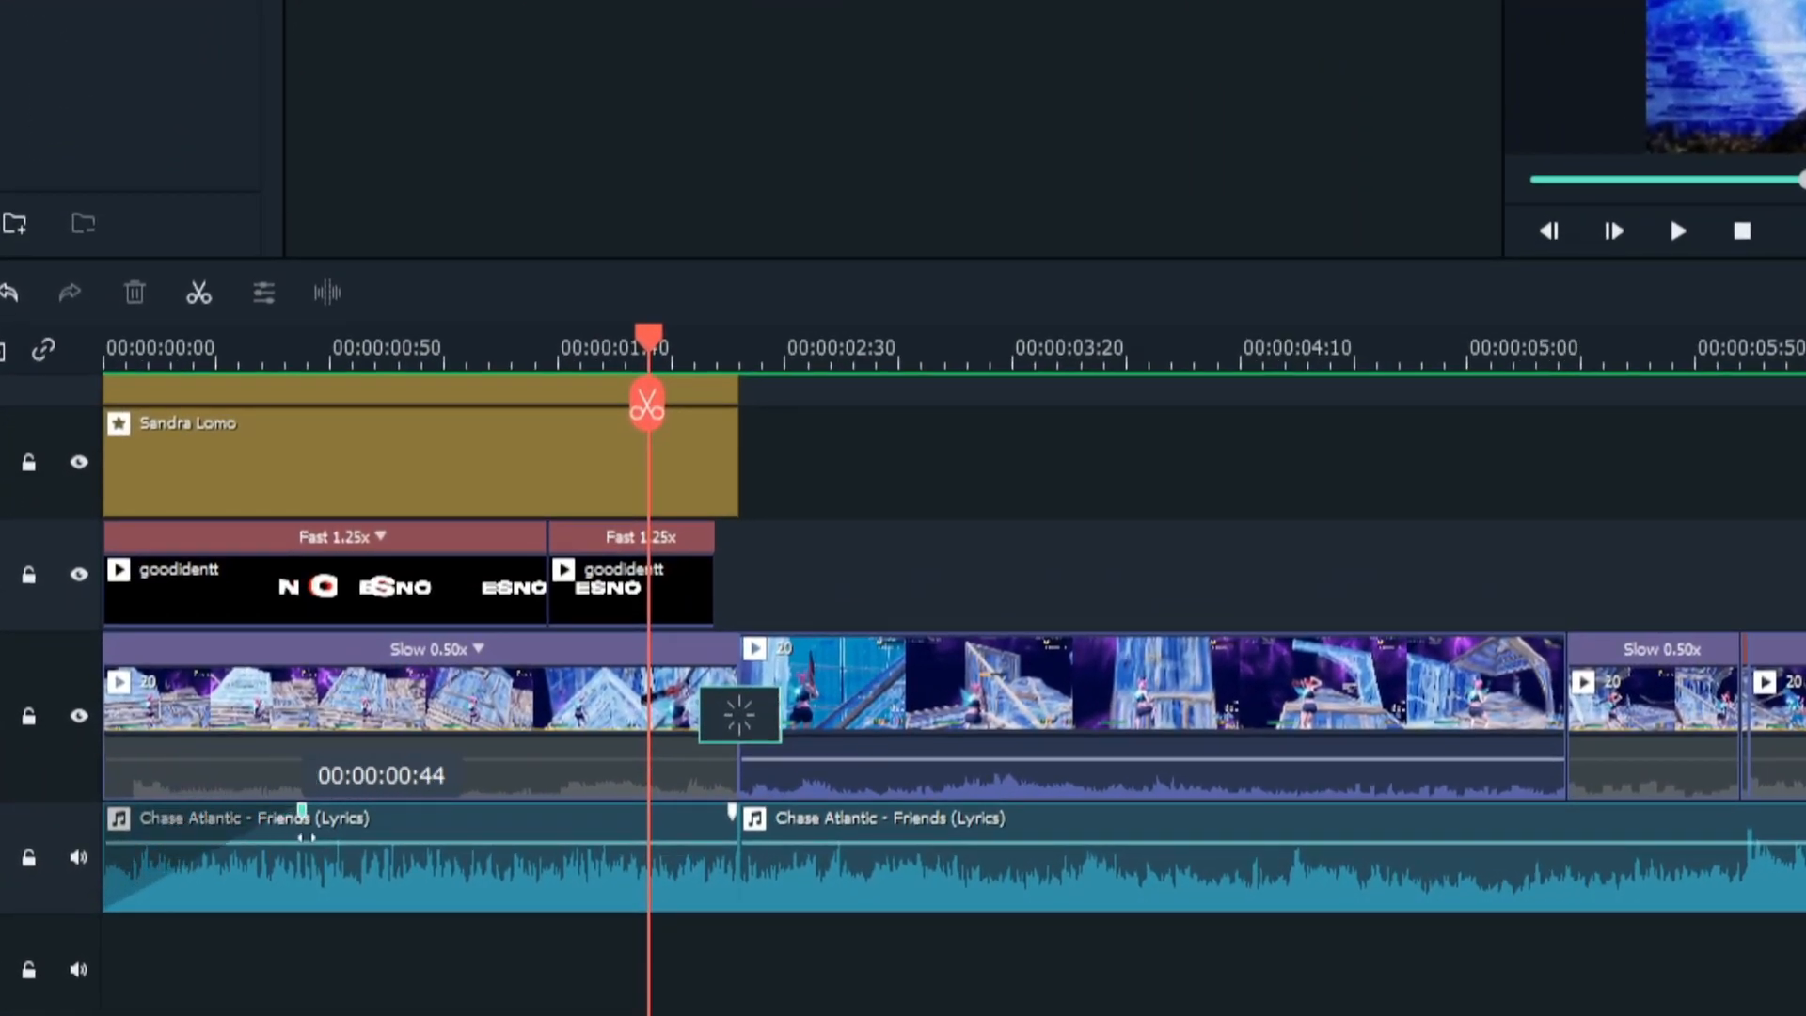
left_click_drag(306, 837, 324, 838)
double_click(403, 858)
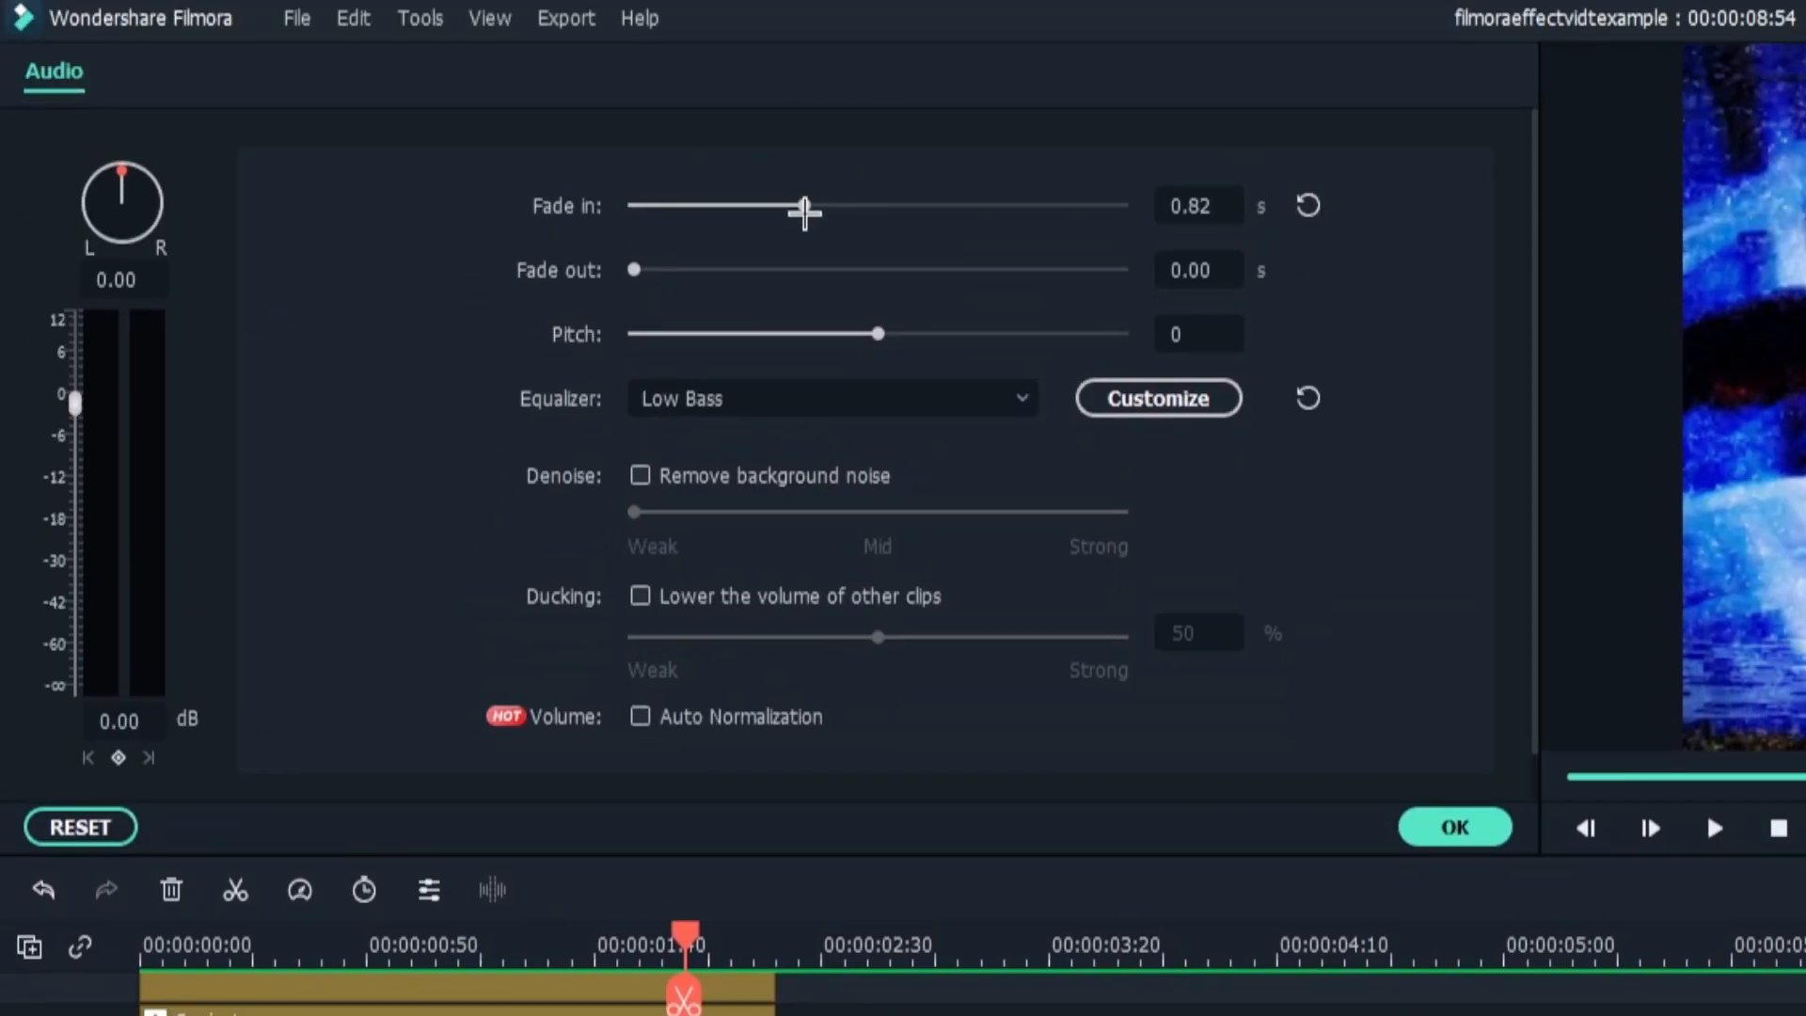
left_click(1455, 827)
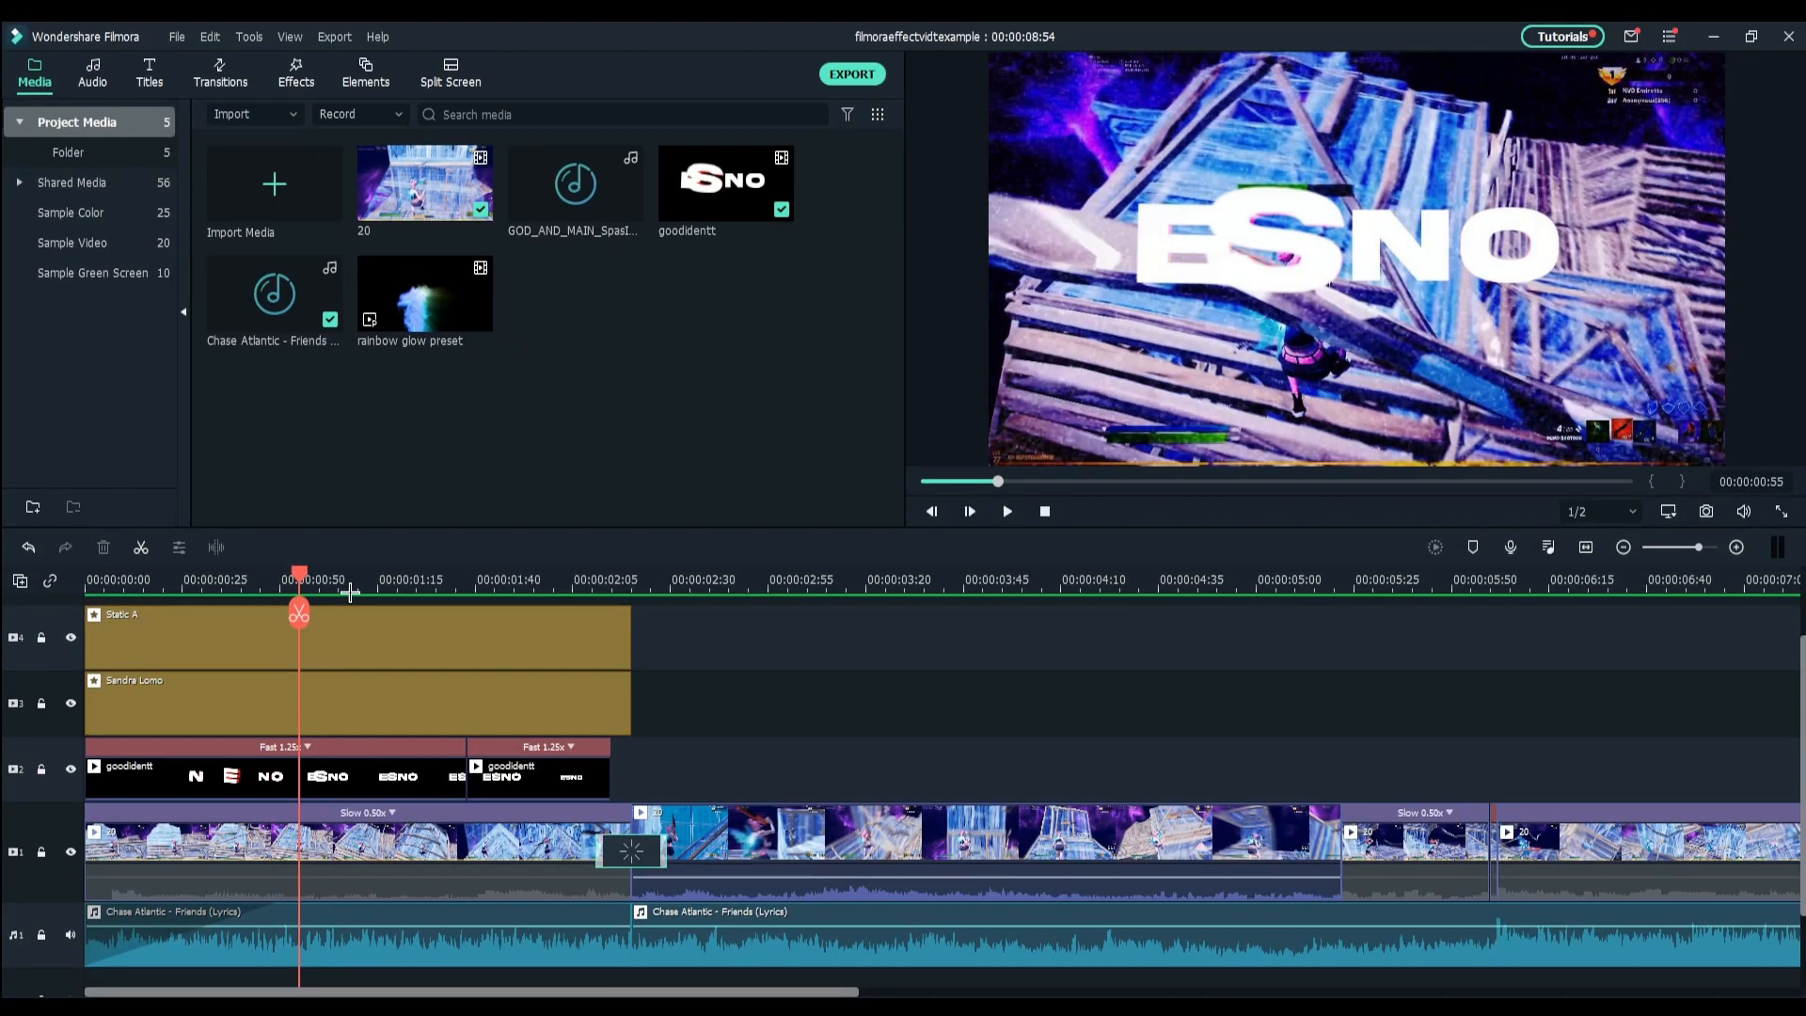
Open Advanced Color Correction for the second gameplay clip, the one after the Flash transition.
left_click_drag(350, 593, 504, 576)
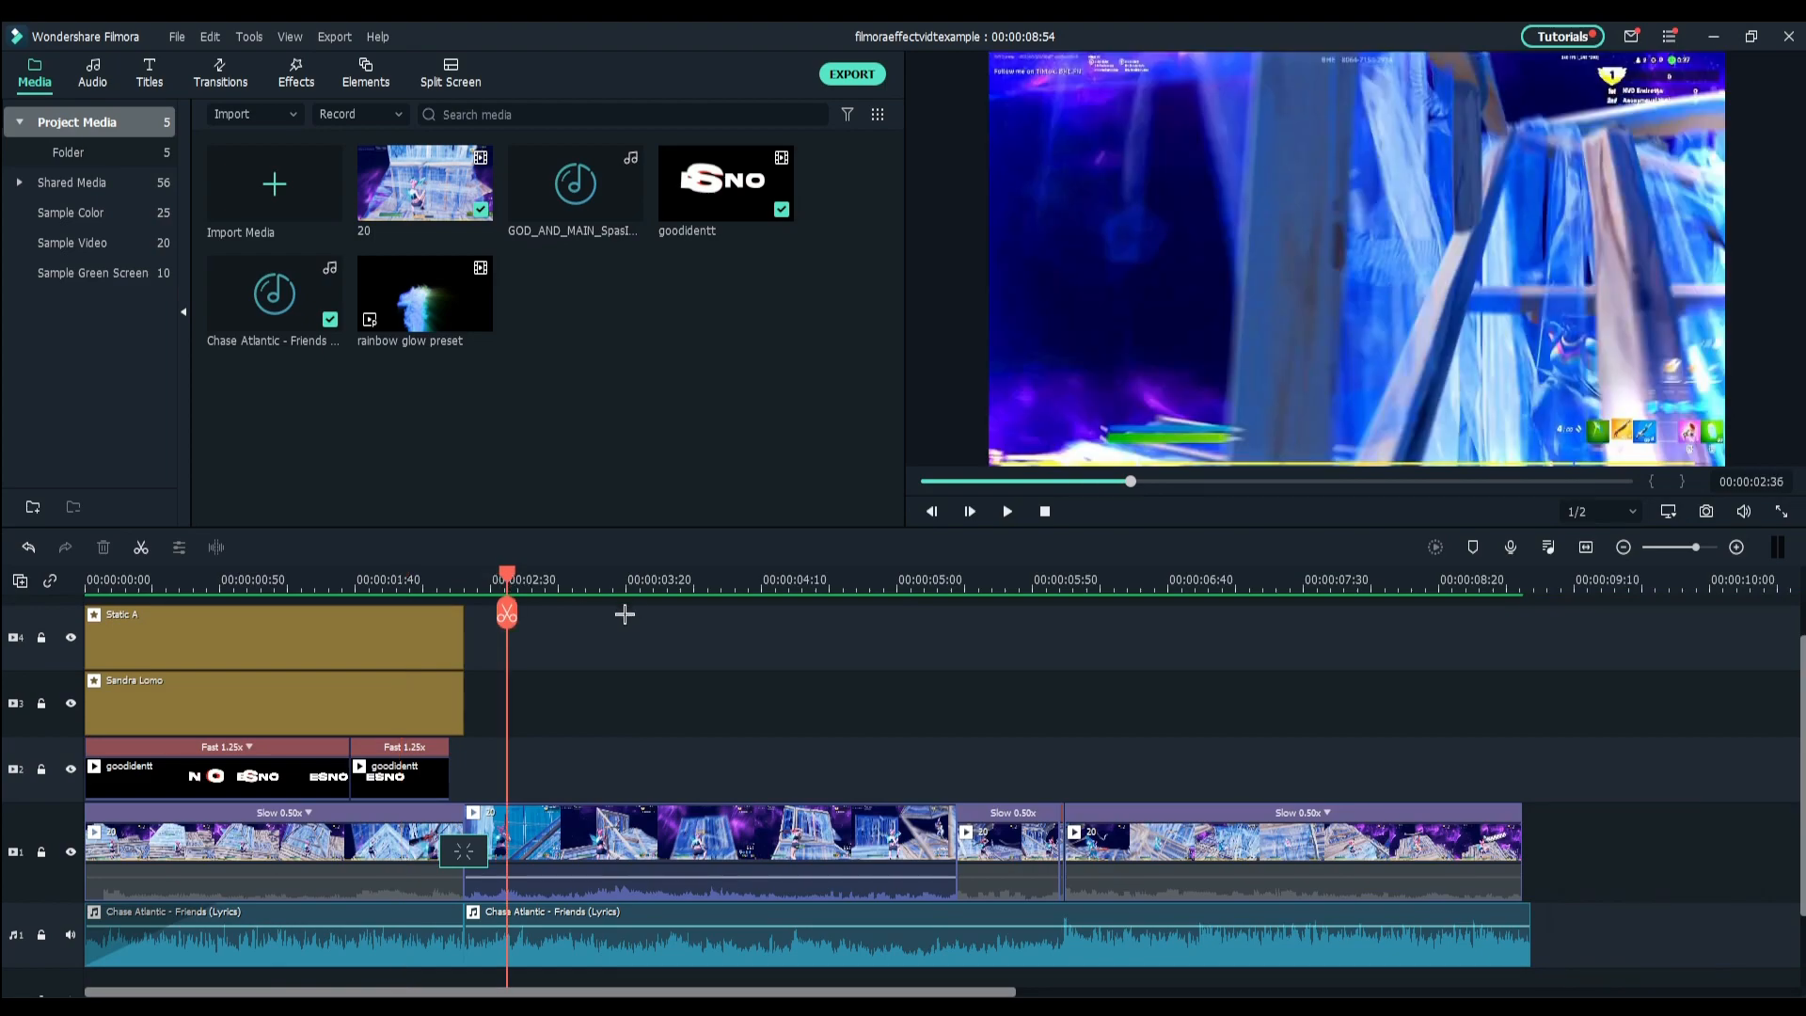
left_click_drag(692, 576, 743, 577)
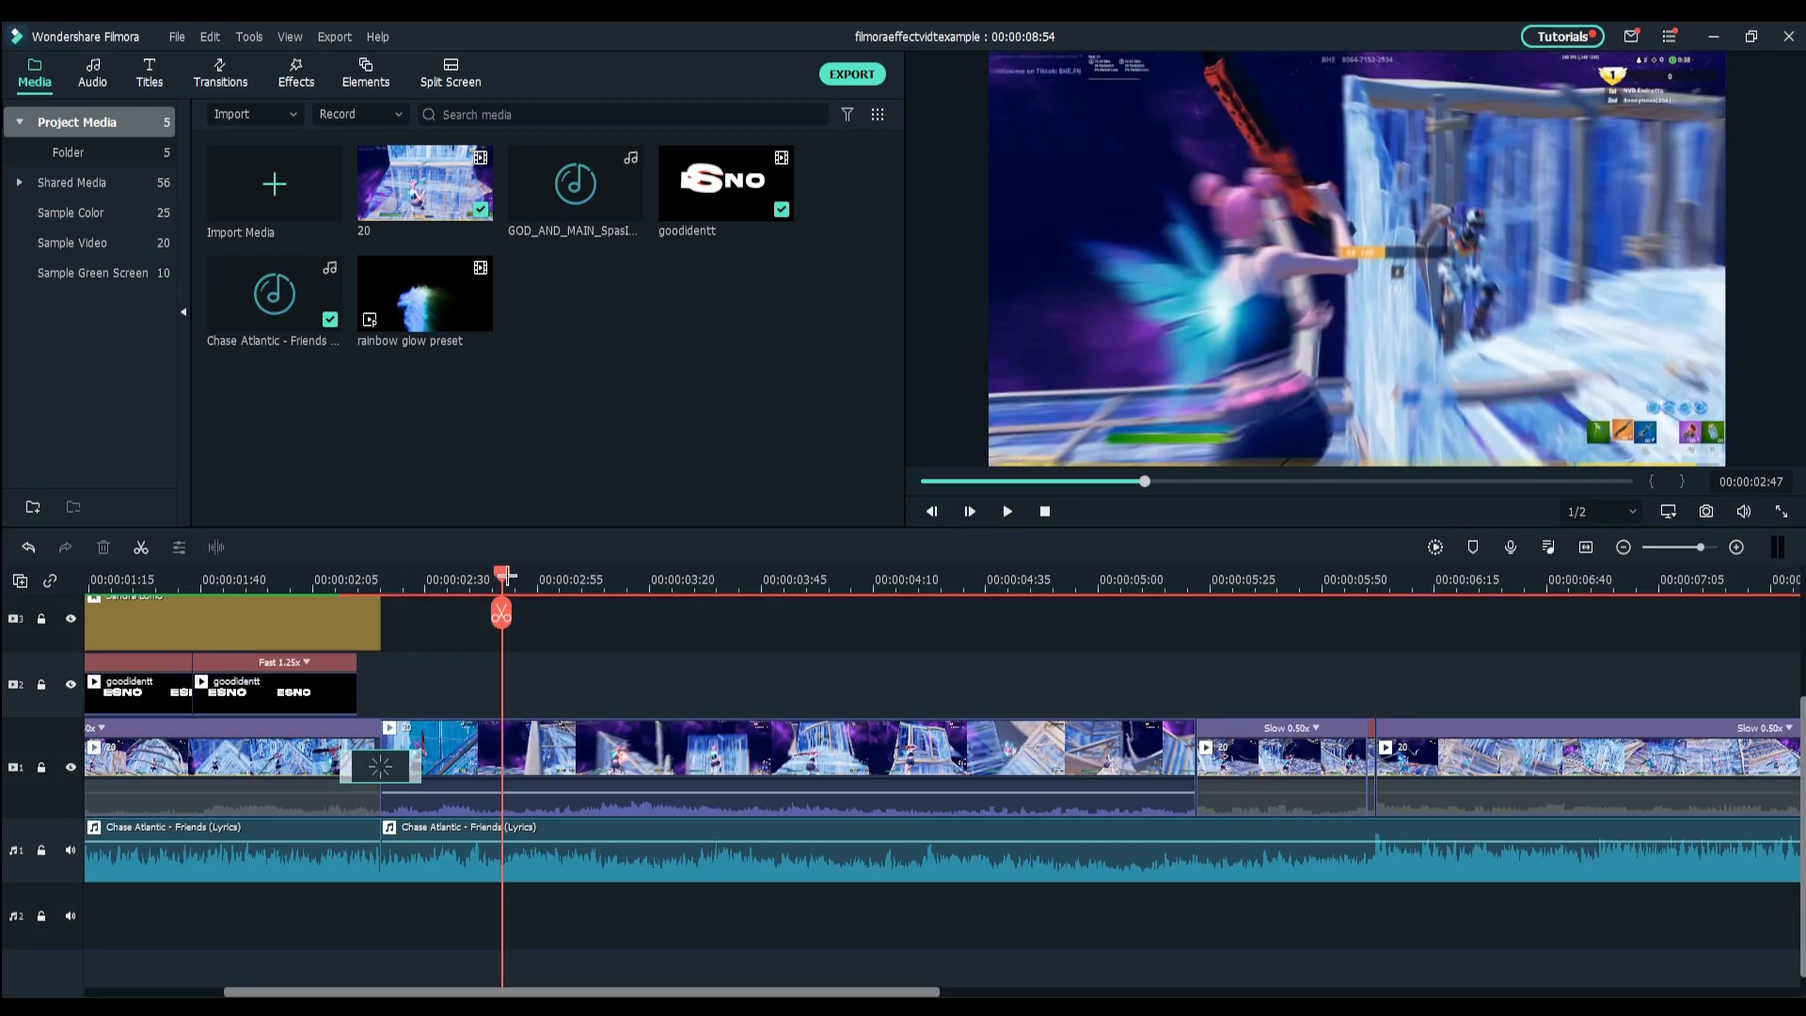
left_click(629, 746)
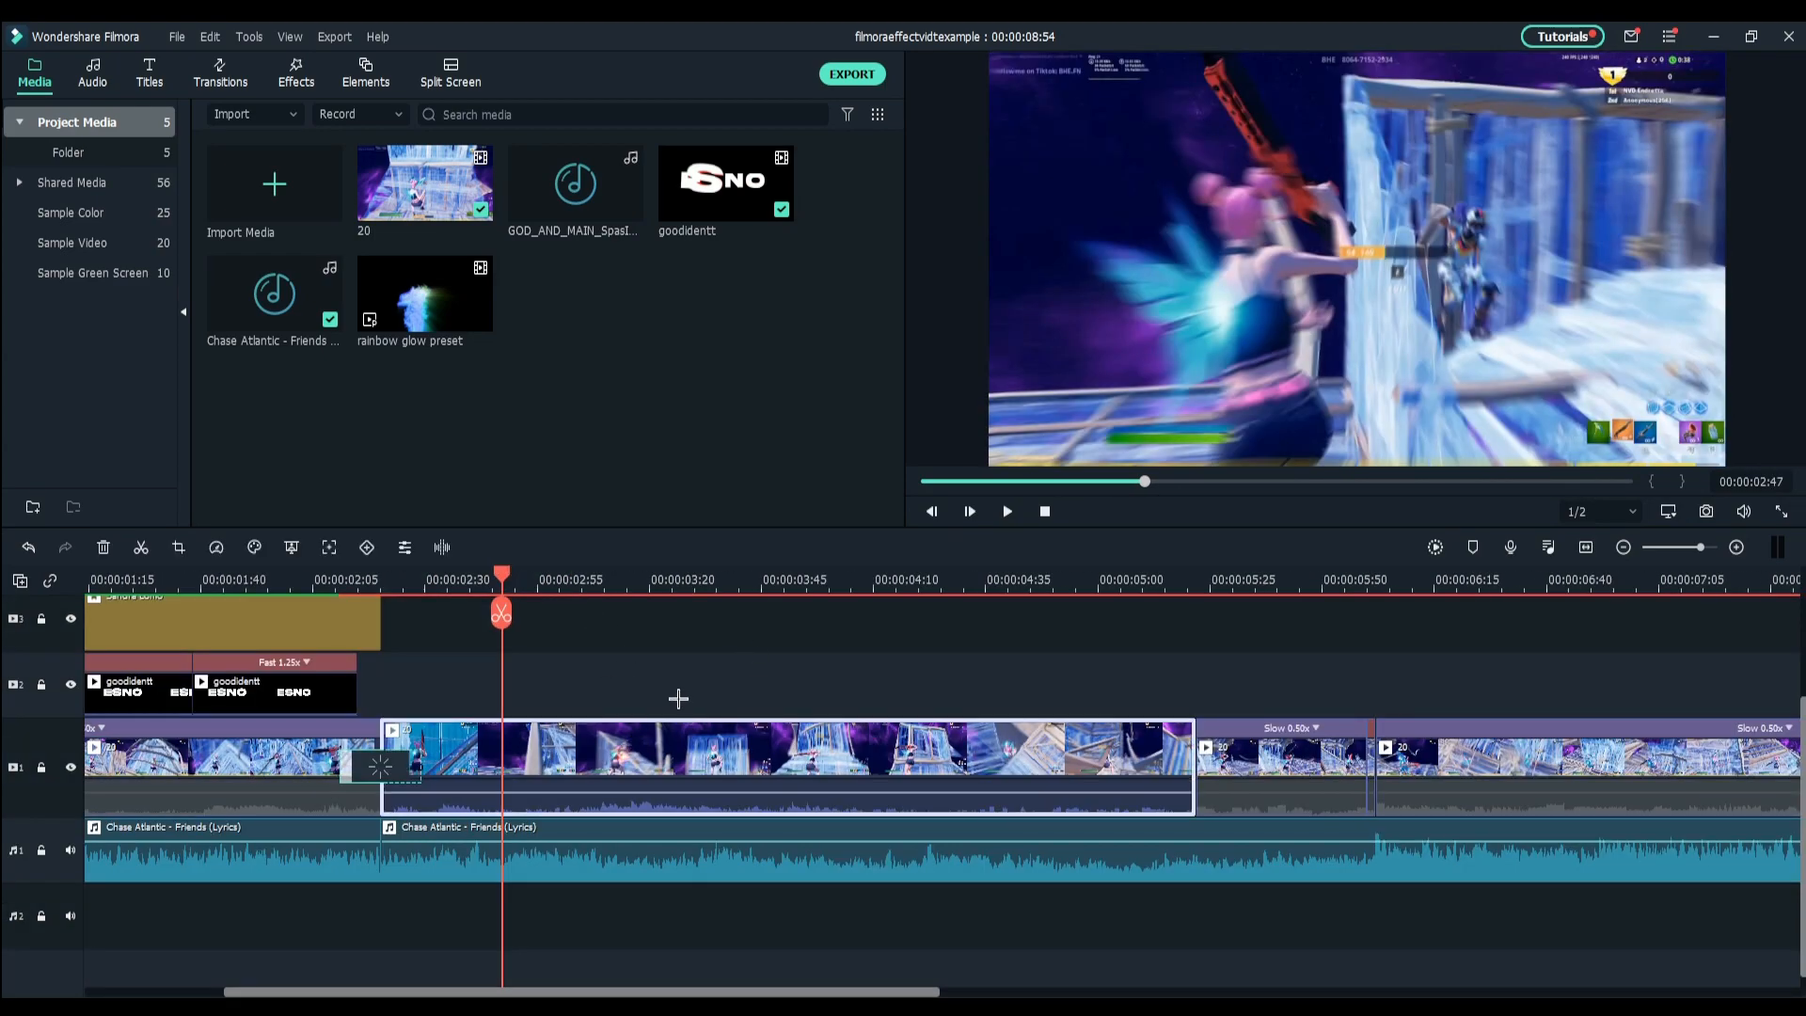
left_click(623, 738)
right_click(616, 749)
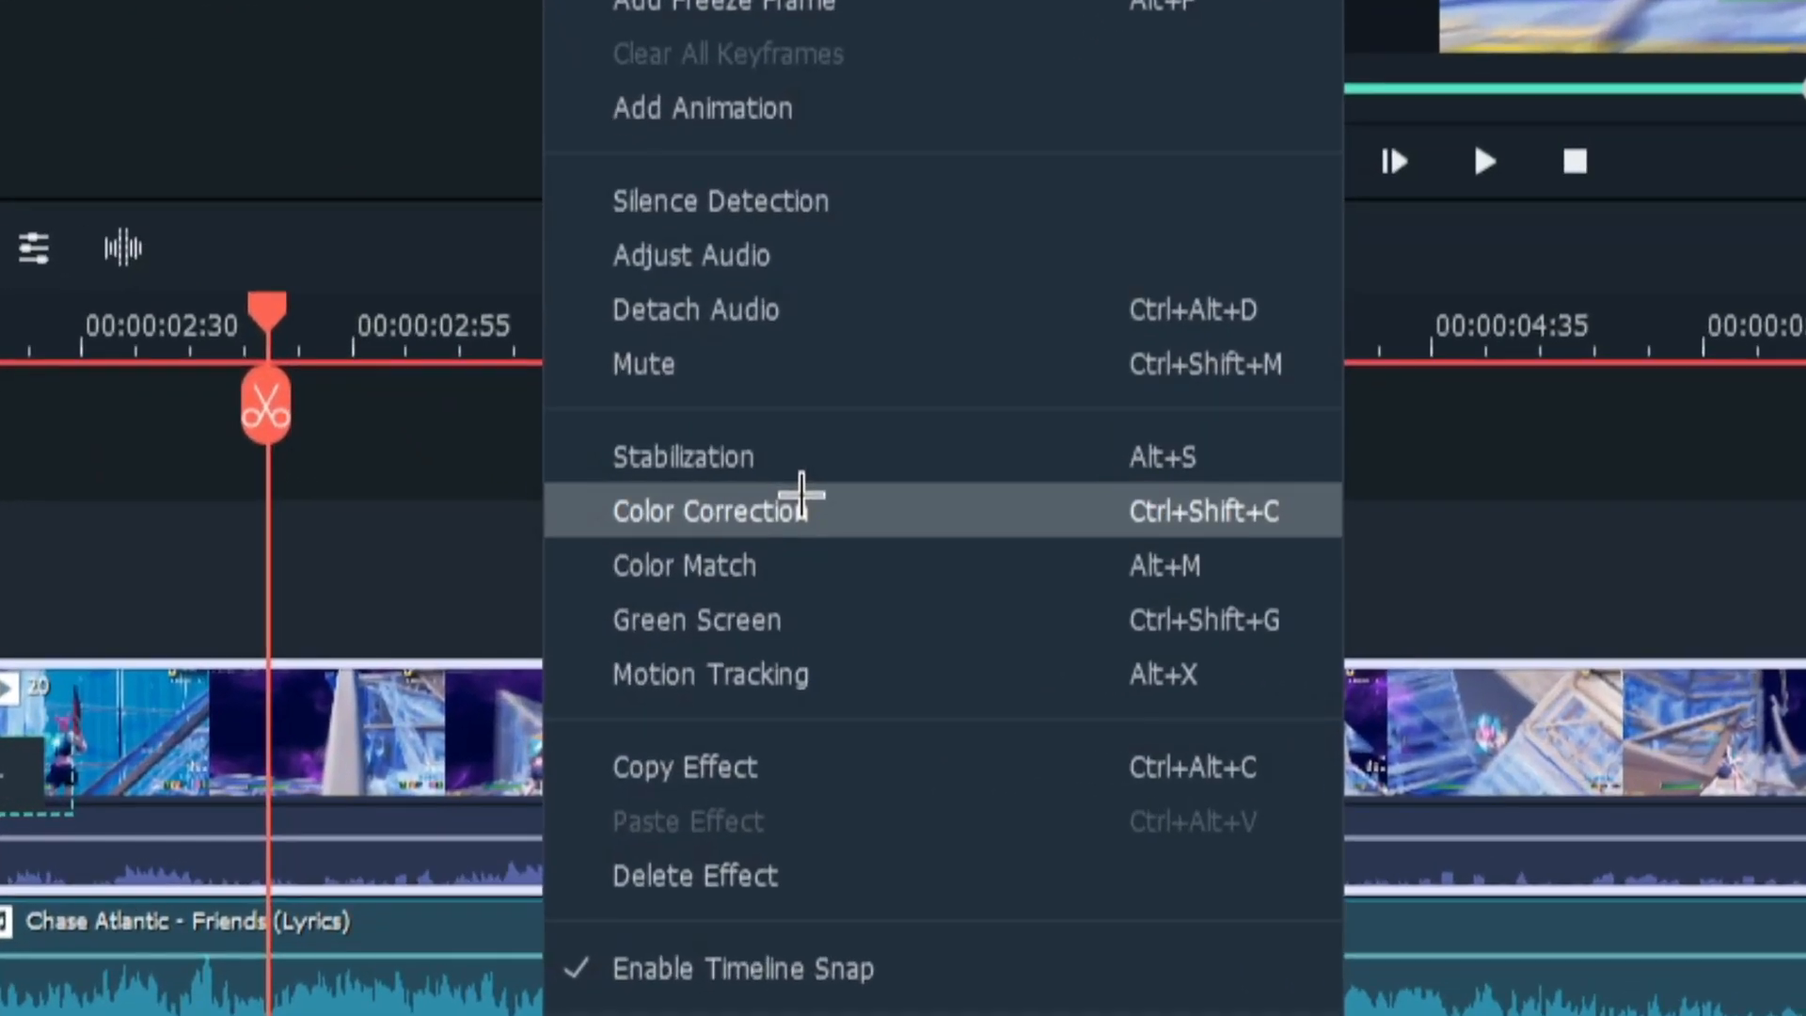
left_click(1045, 693)
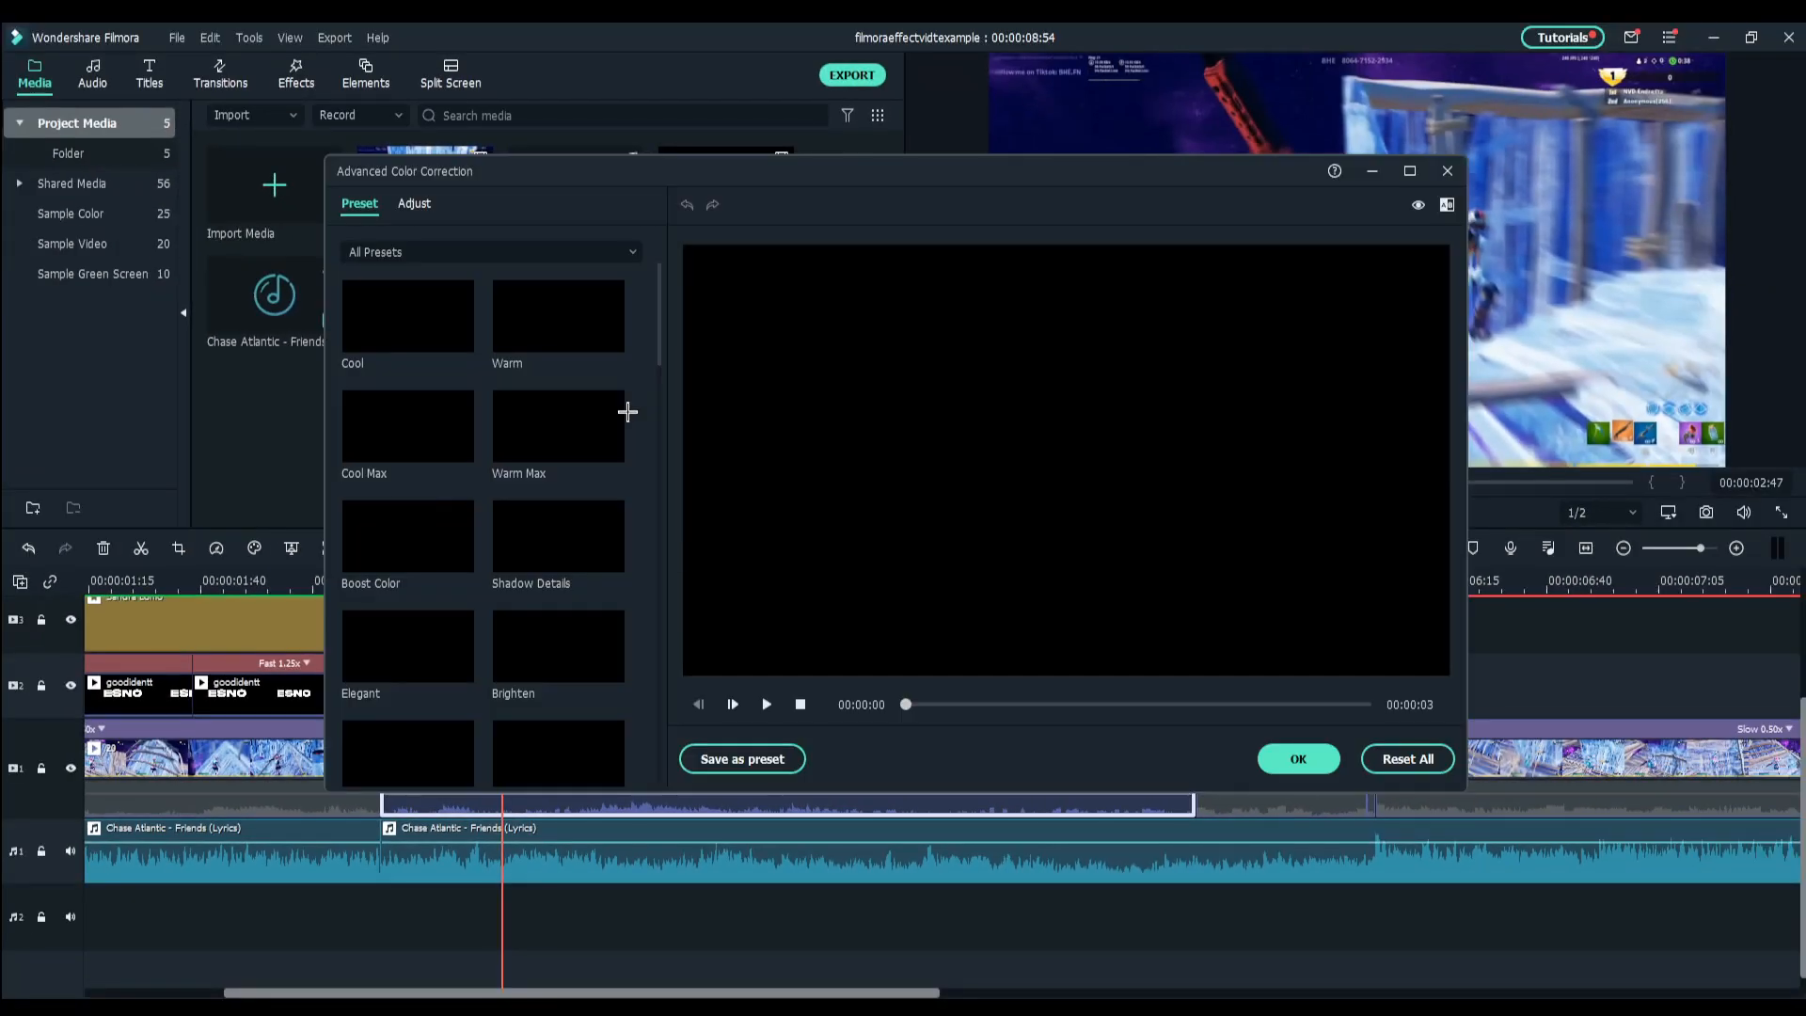
Set the clip's color adjustments to contrast 28, vibrance 19 and saturation 45.
left_click(348, 655)
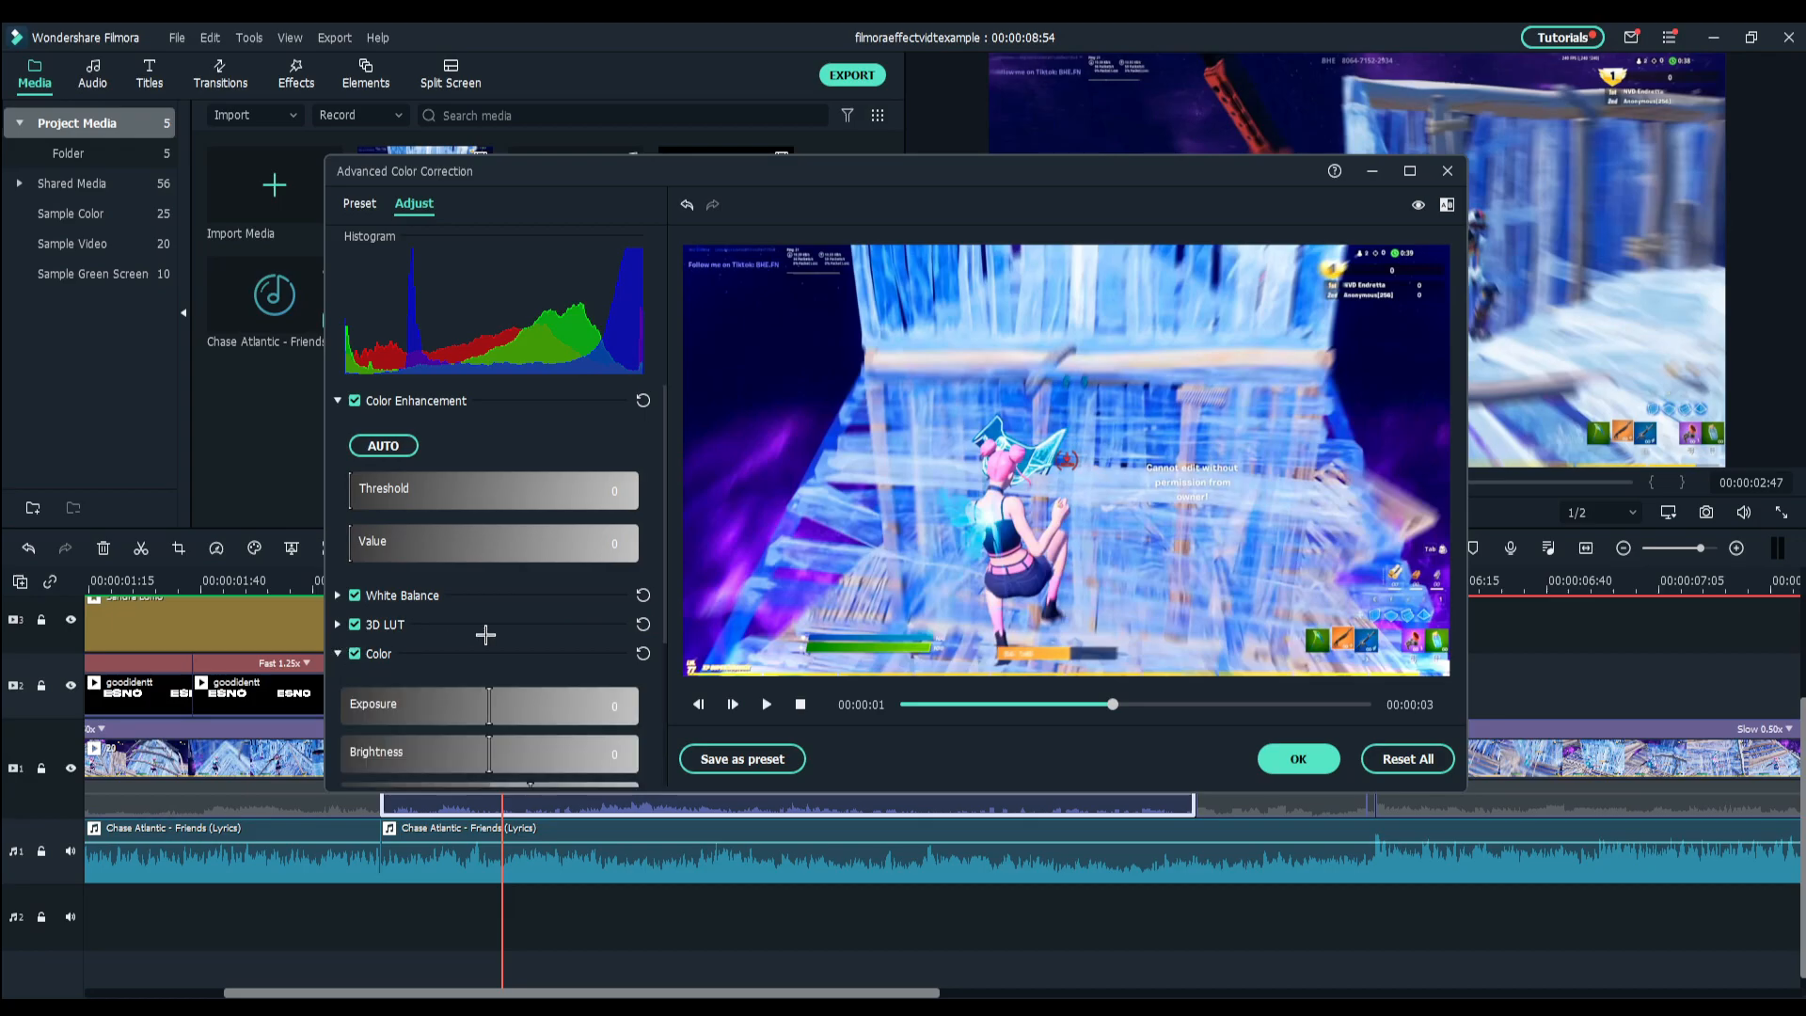
scroll(455, 633, "down", 3)
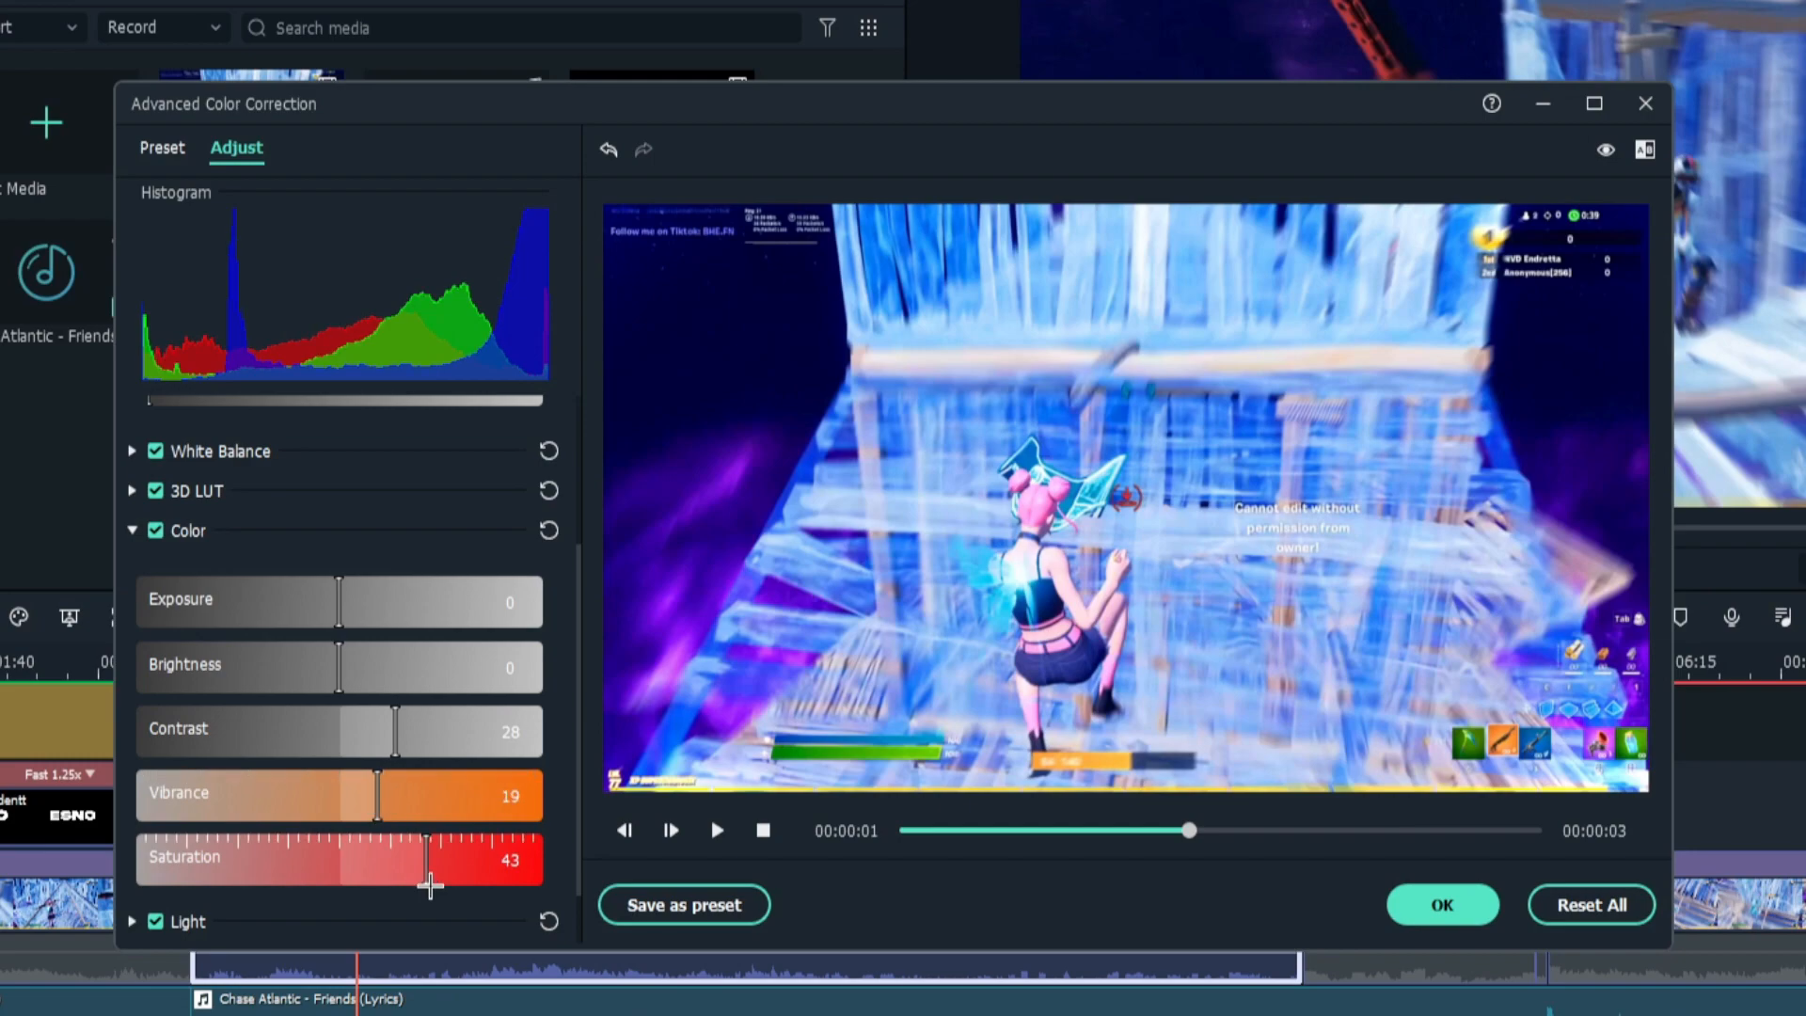
left_click_drag(431, 871, 433, 871)
left_click_drag(1189, 832, 1193, 845)
scroll(535, 748, "down", 1)
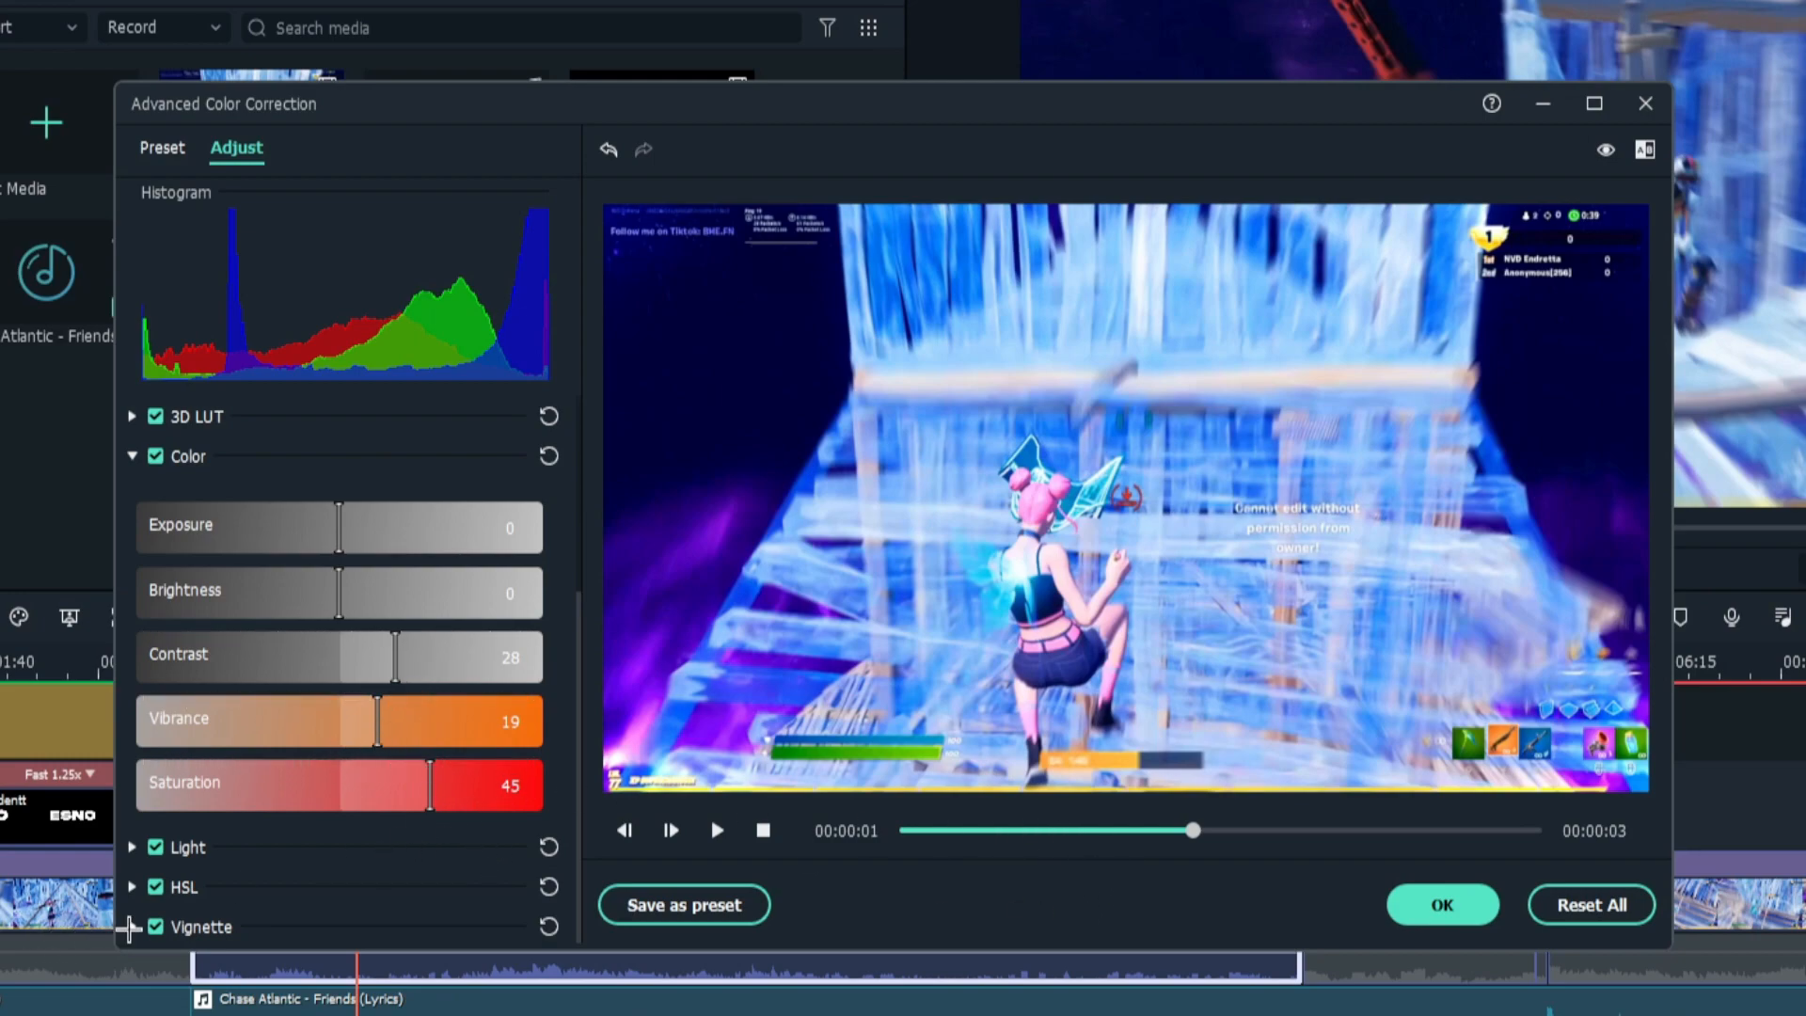
Reset the vignette amount in the color correction and set it to 100.
left_click(132, 926)
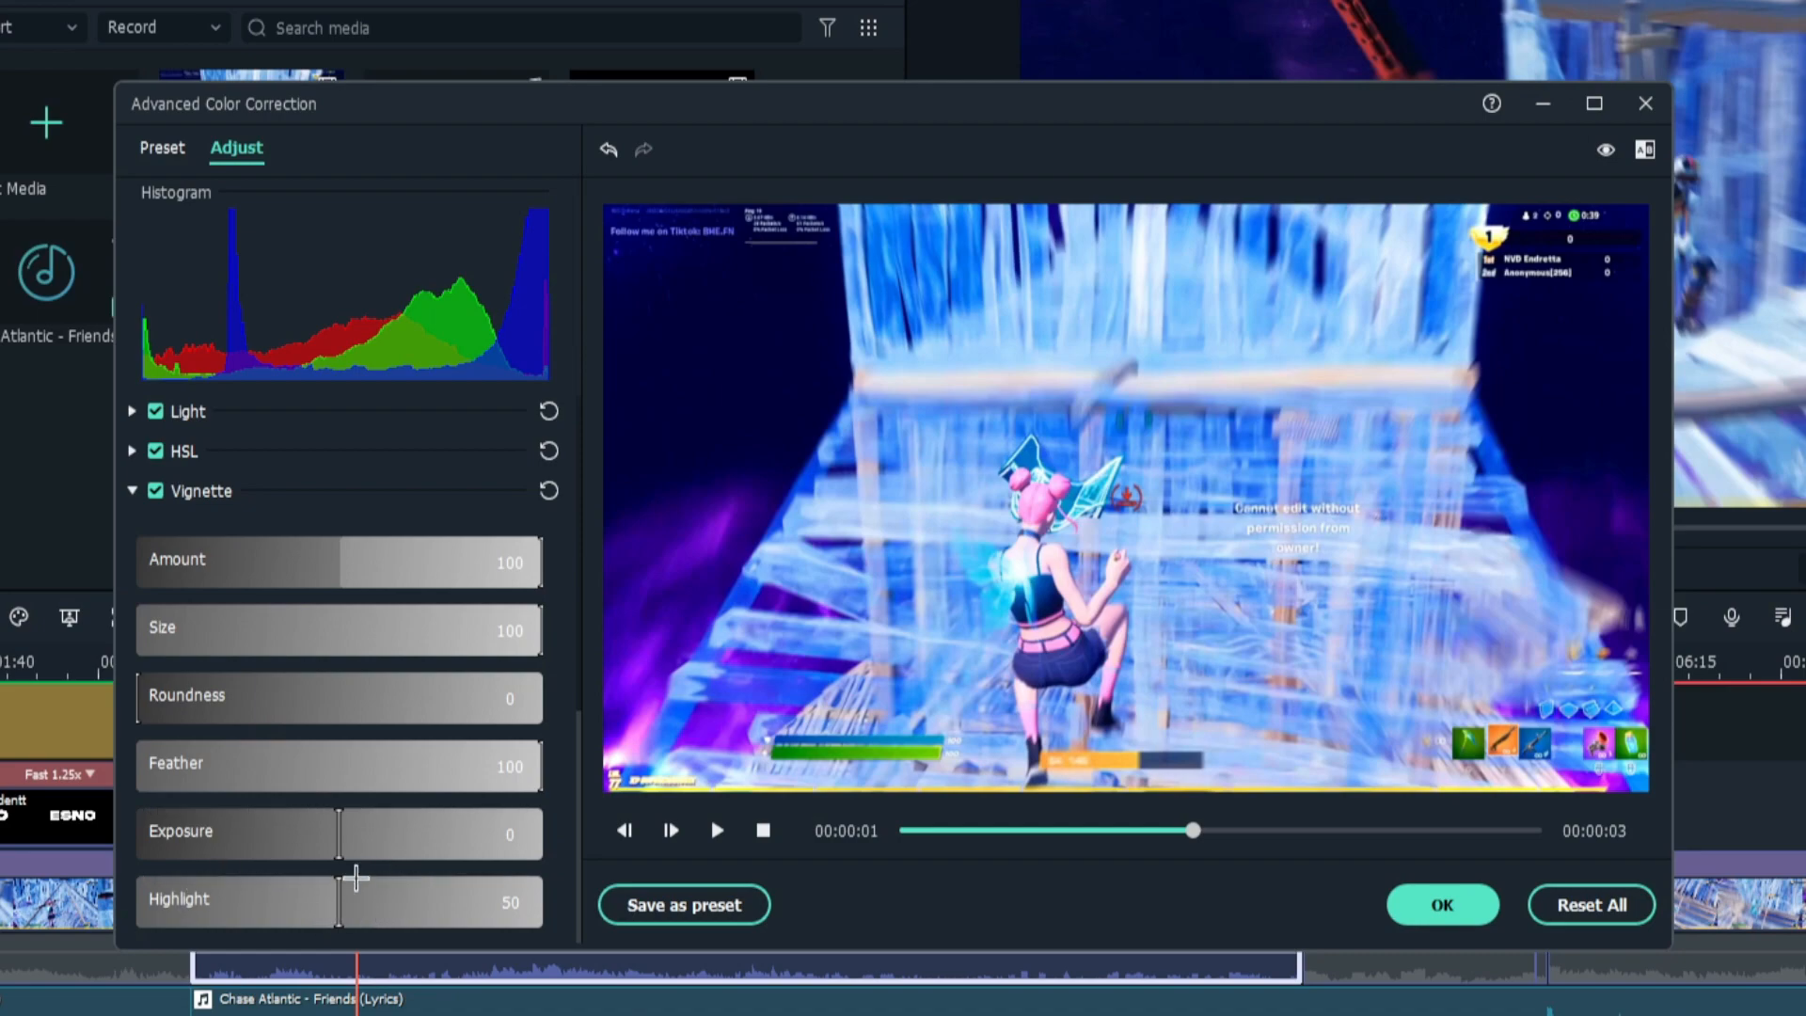
double_click(357, 577)
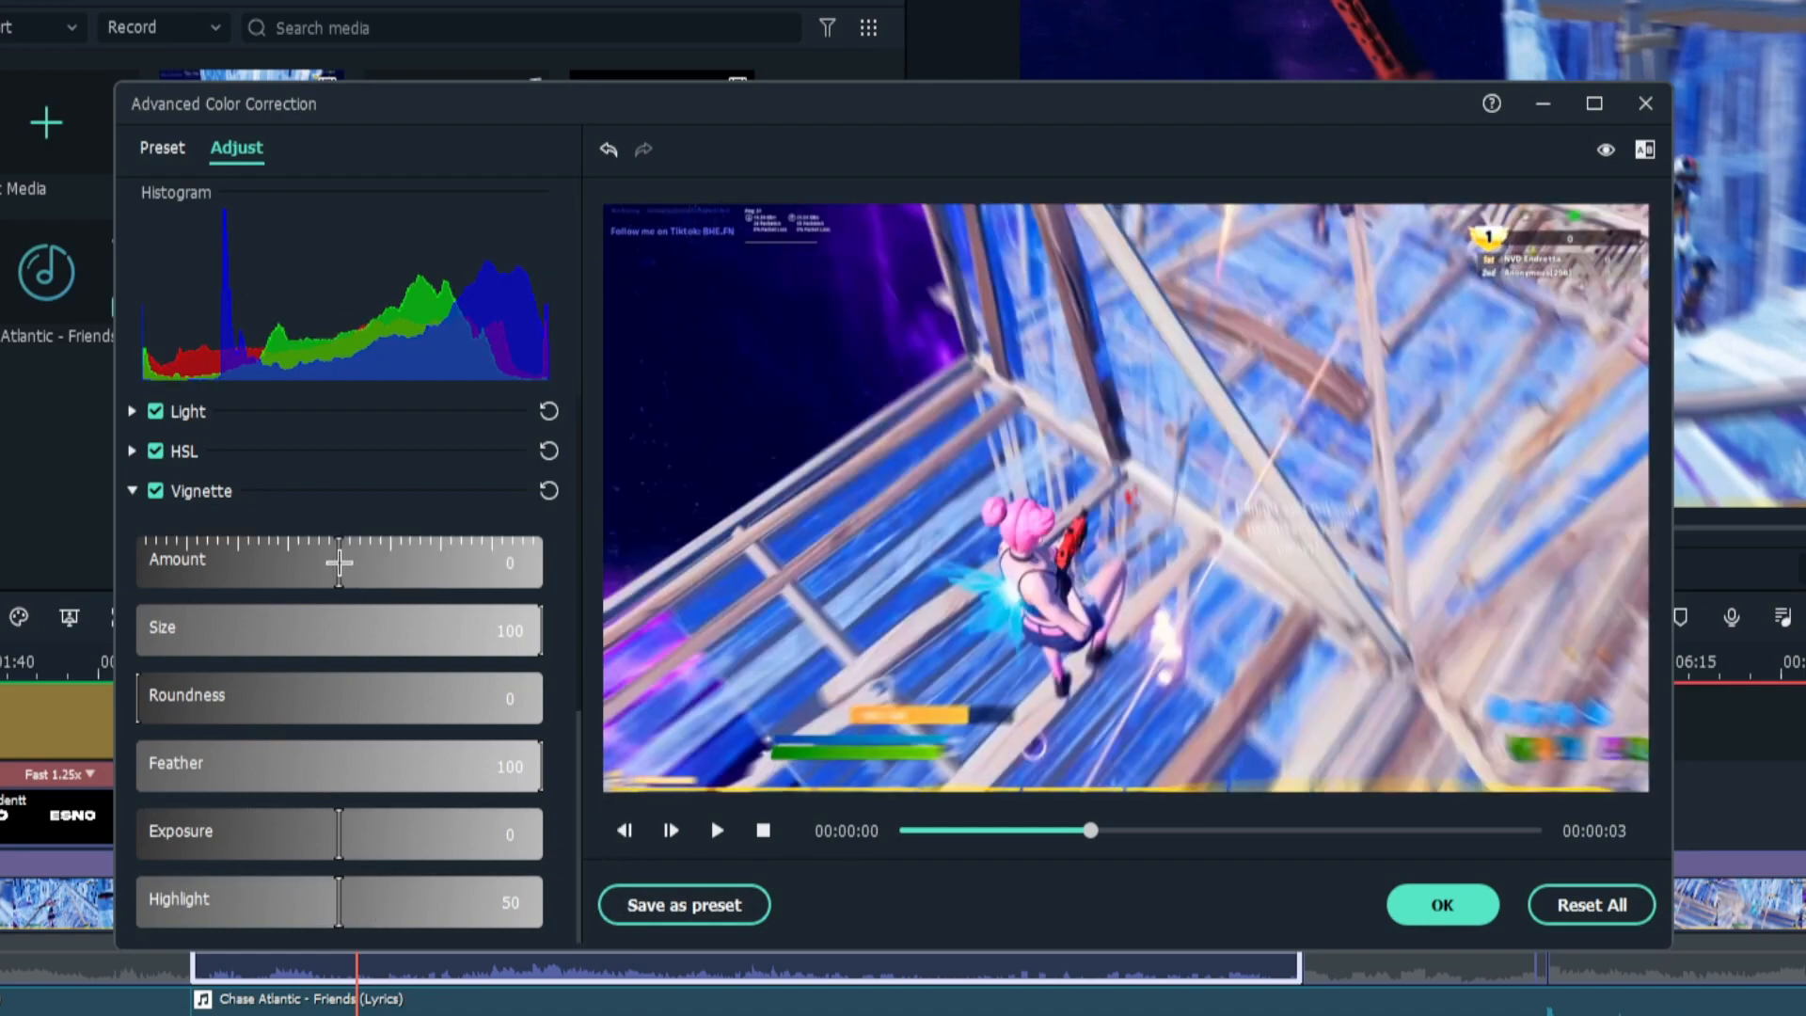
left_click_drag(341, 564, 657, 583)
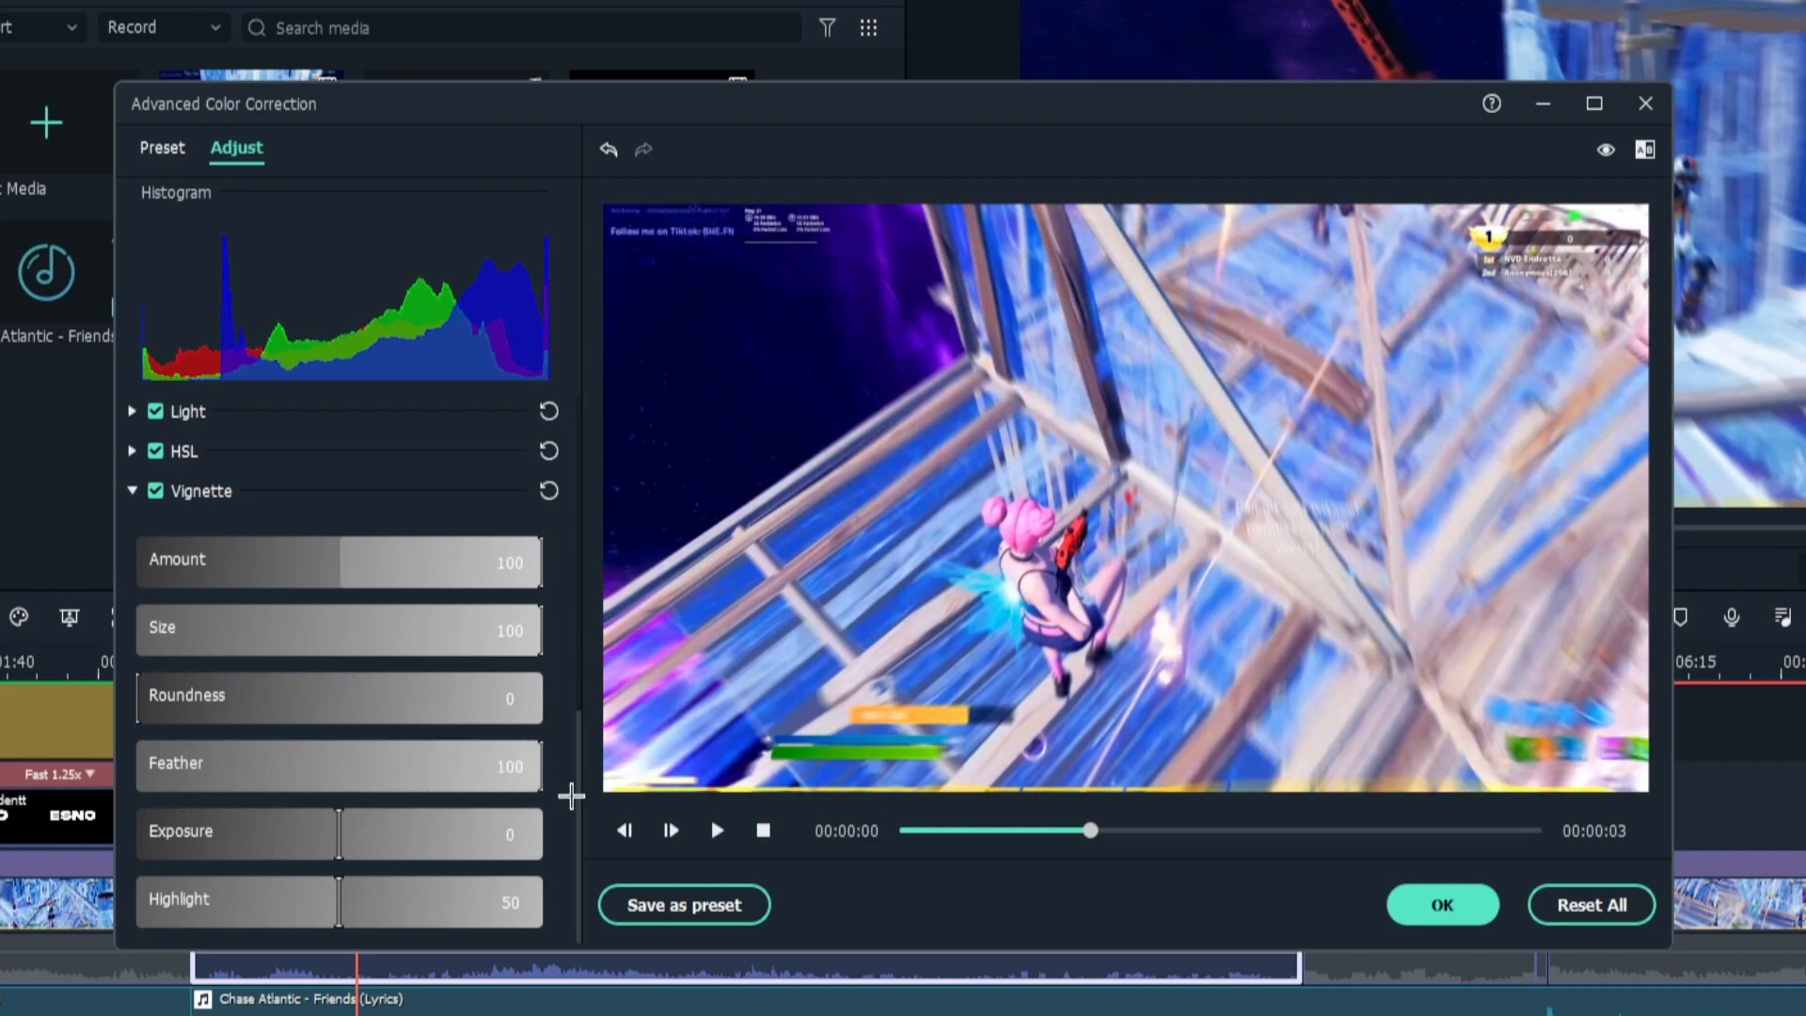
Dismiss saving the color settings as a preset and apply the color correction to the second gameplay clip.
scroll(469, 743, "up", 5)
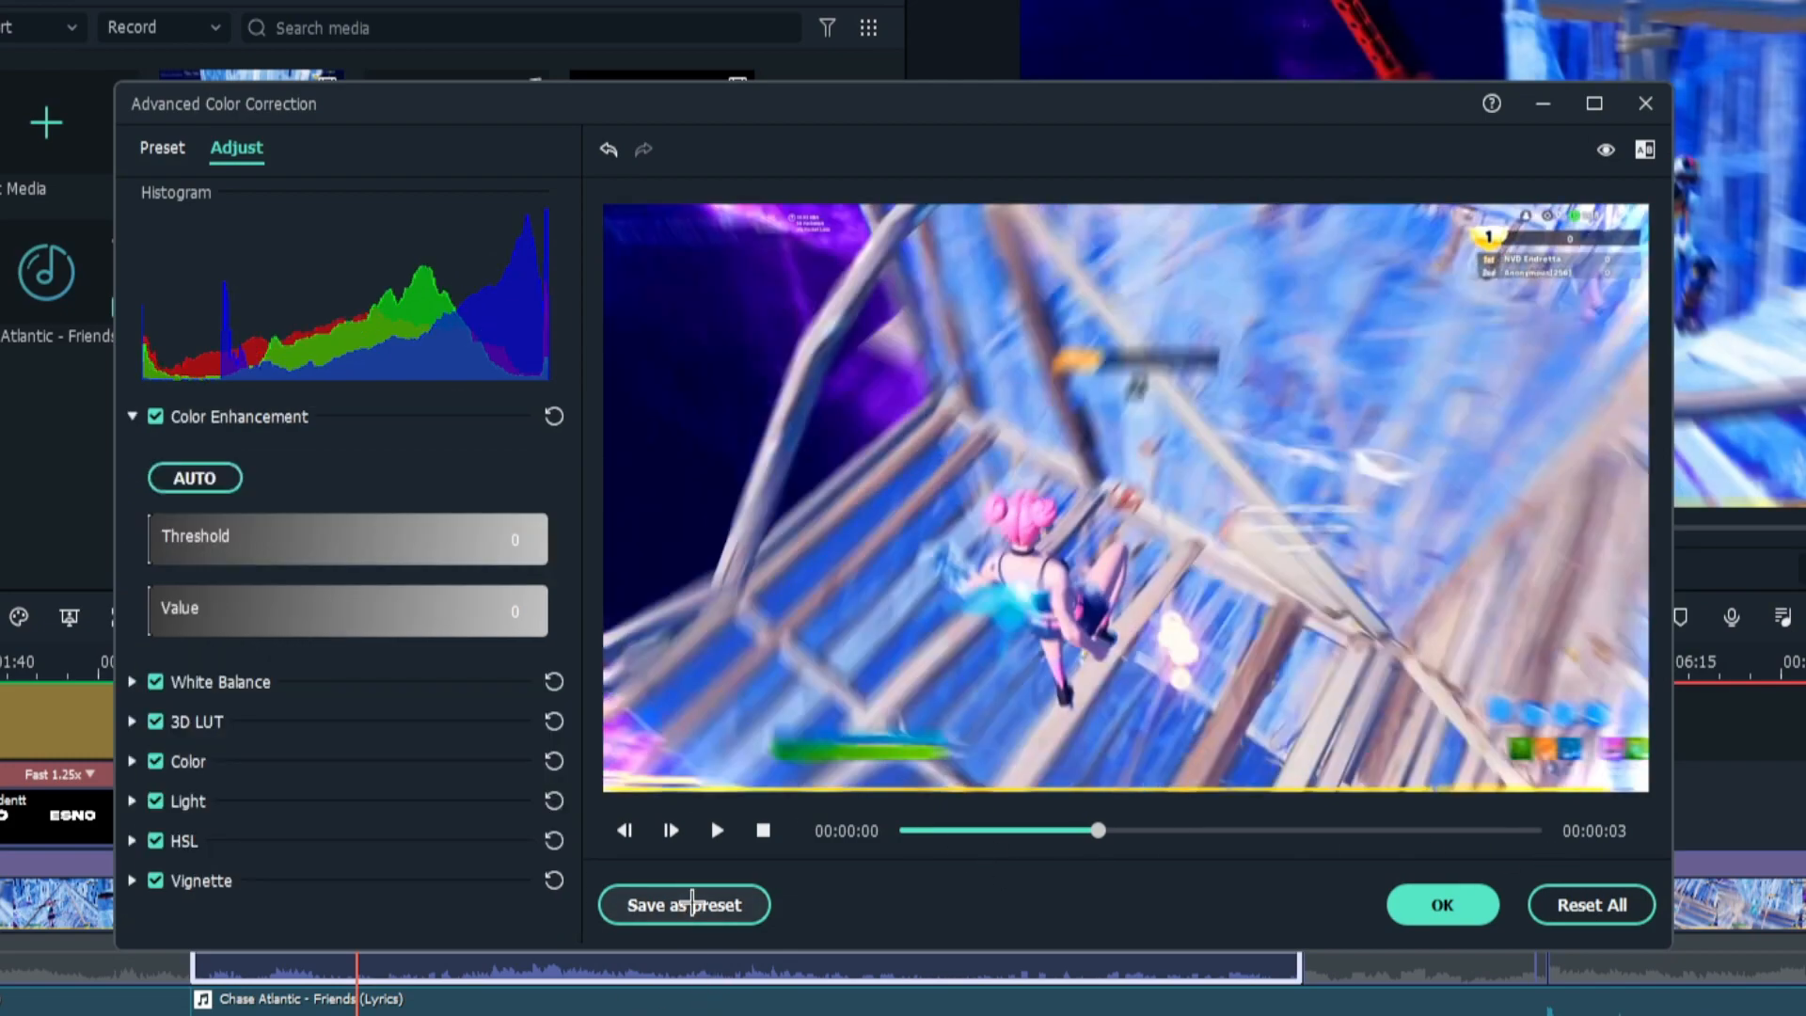
left_click(692, 904)
left_click(1119, 578)
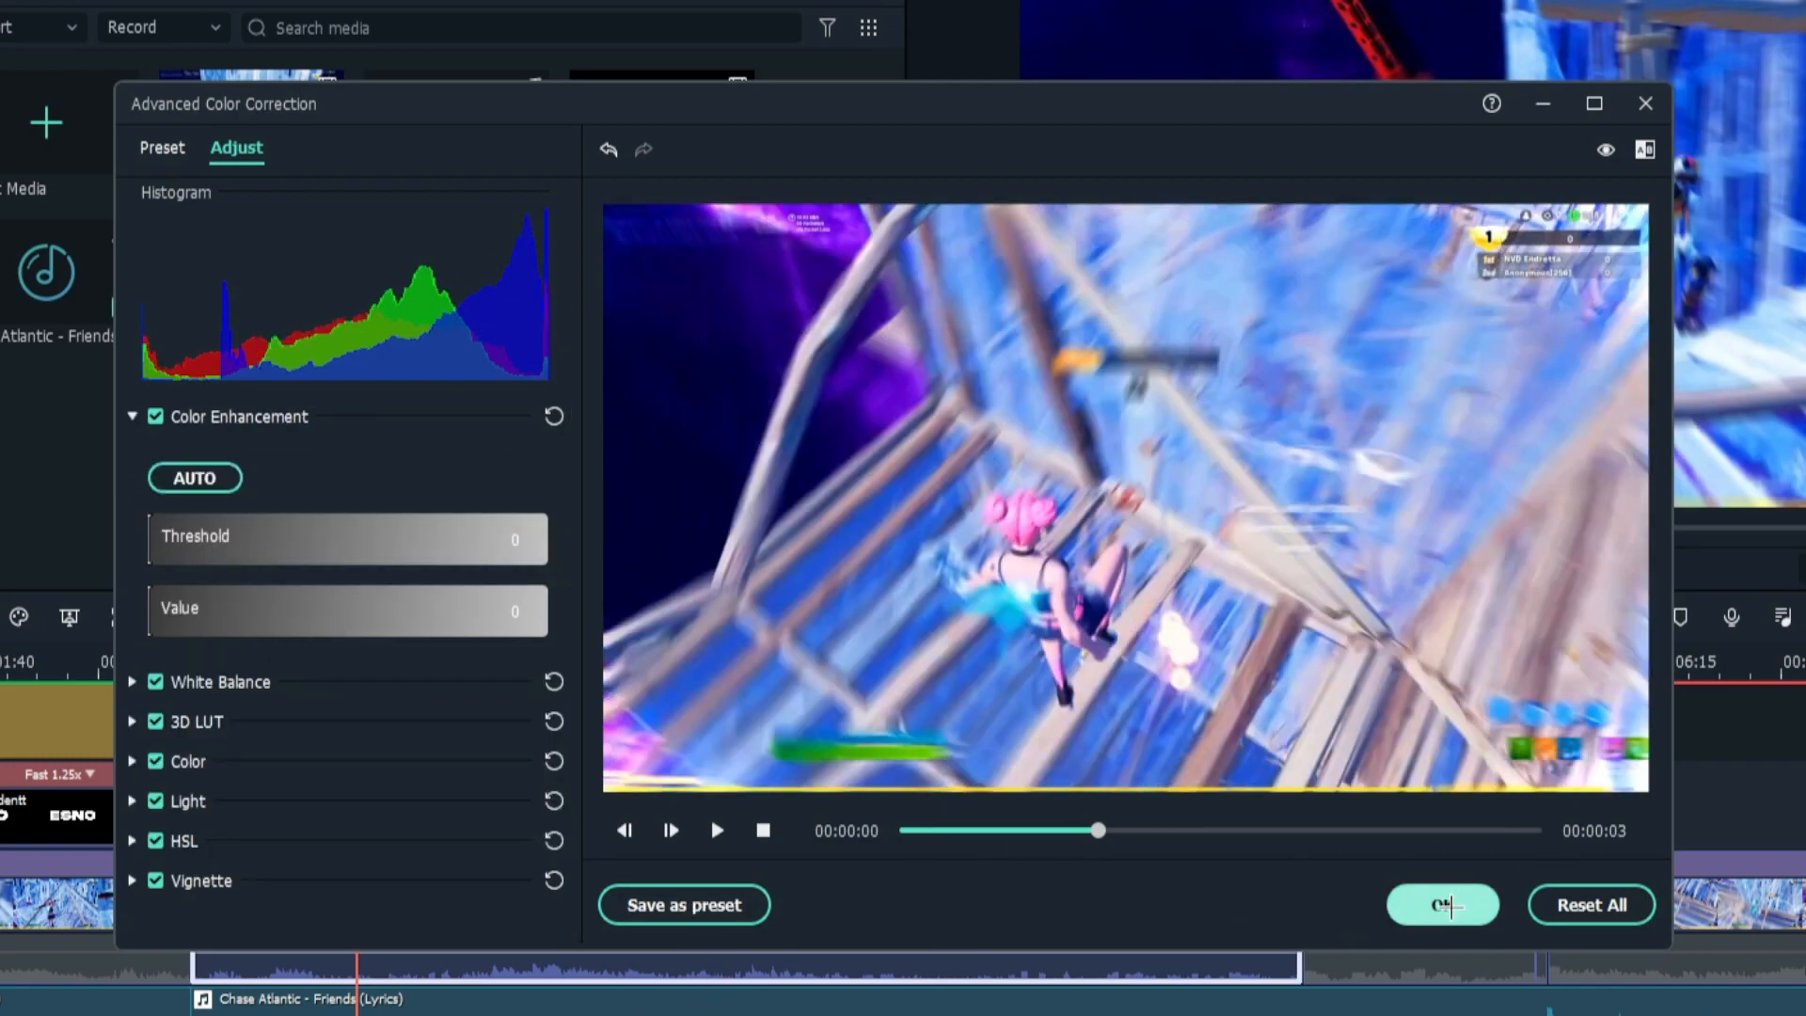
left_click(1448, 911)
Apply the custom color preset "purp 1 cc" to the short clip before the final slow-motion clip, then select the final clip.
scroll(1092, 661, "down", 3)
left_click(752, 666)
scroll(1223, 724, "up", 4)
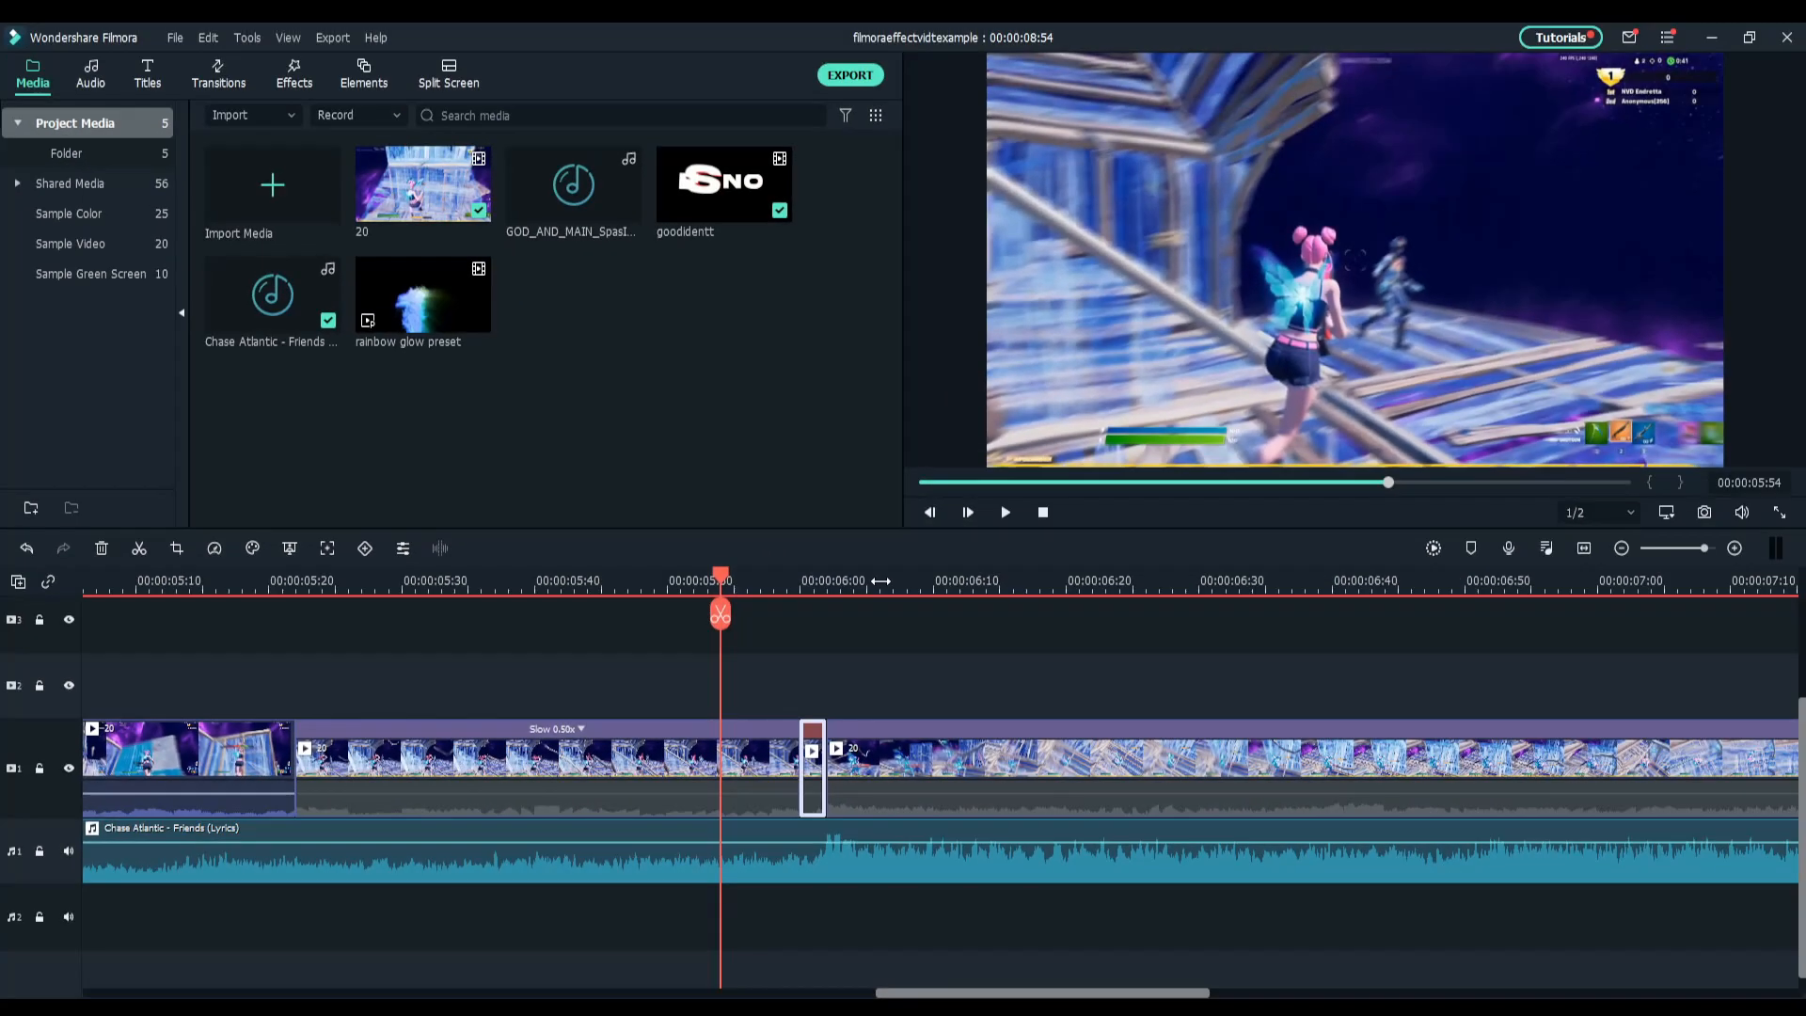
right_click(884, 757)
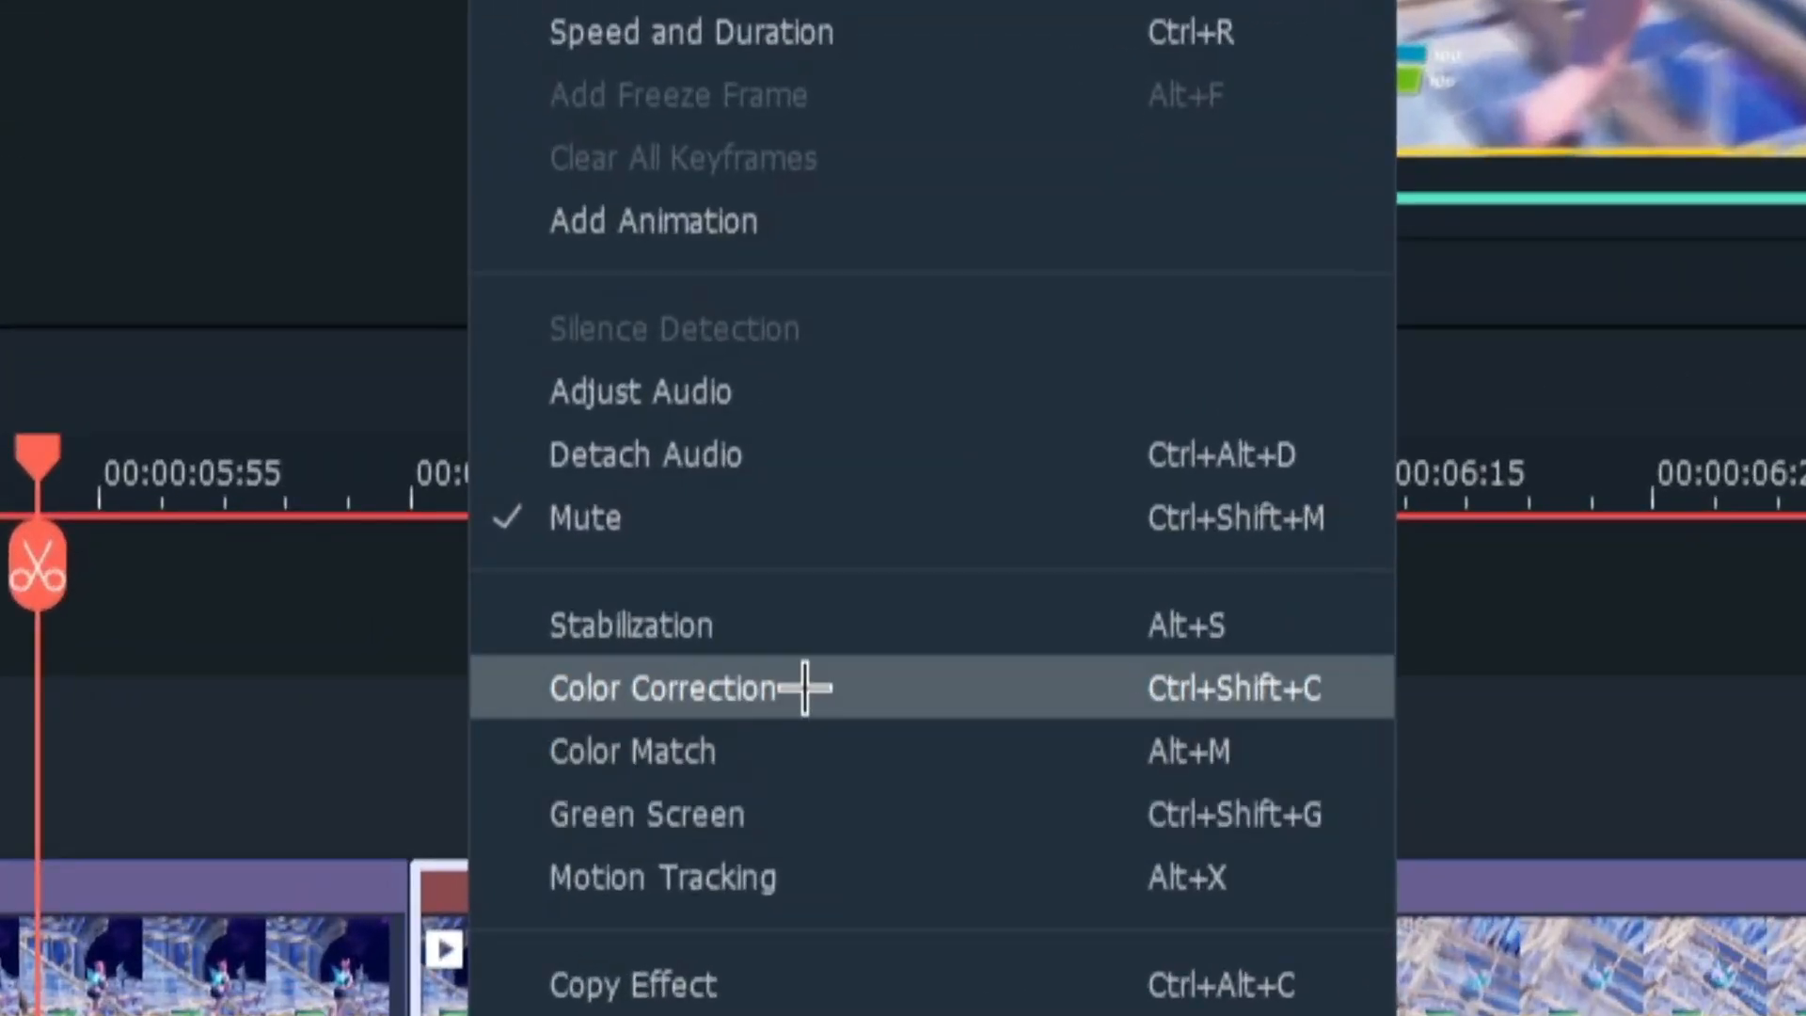
left_click(1003, 657)
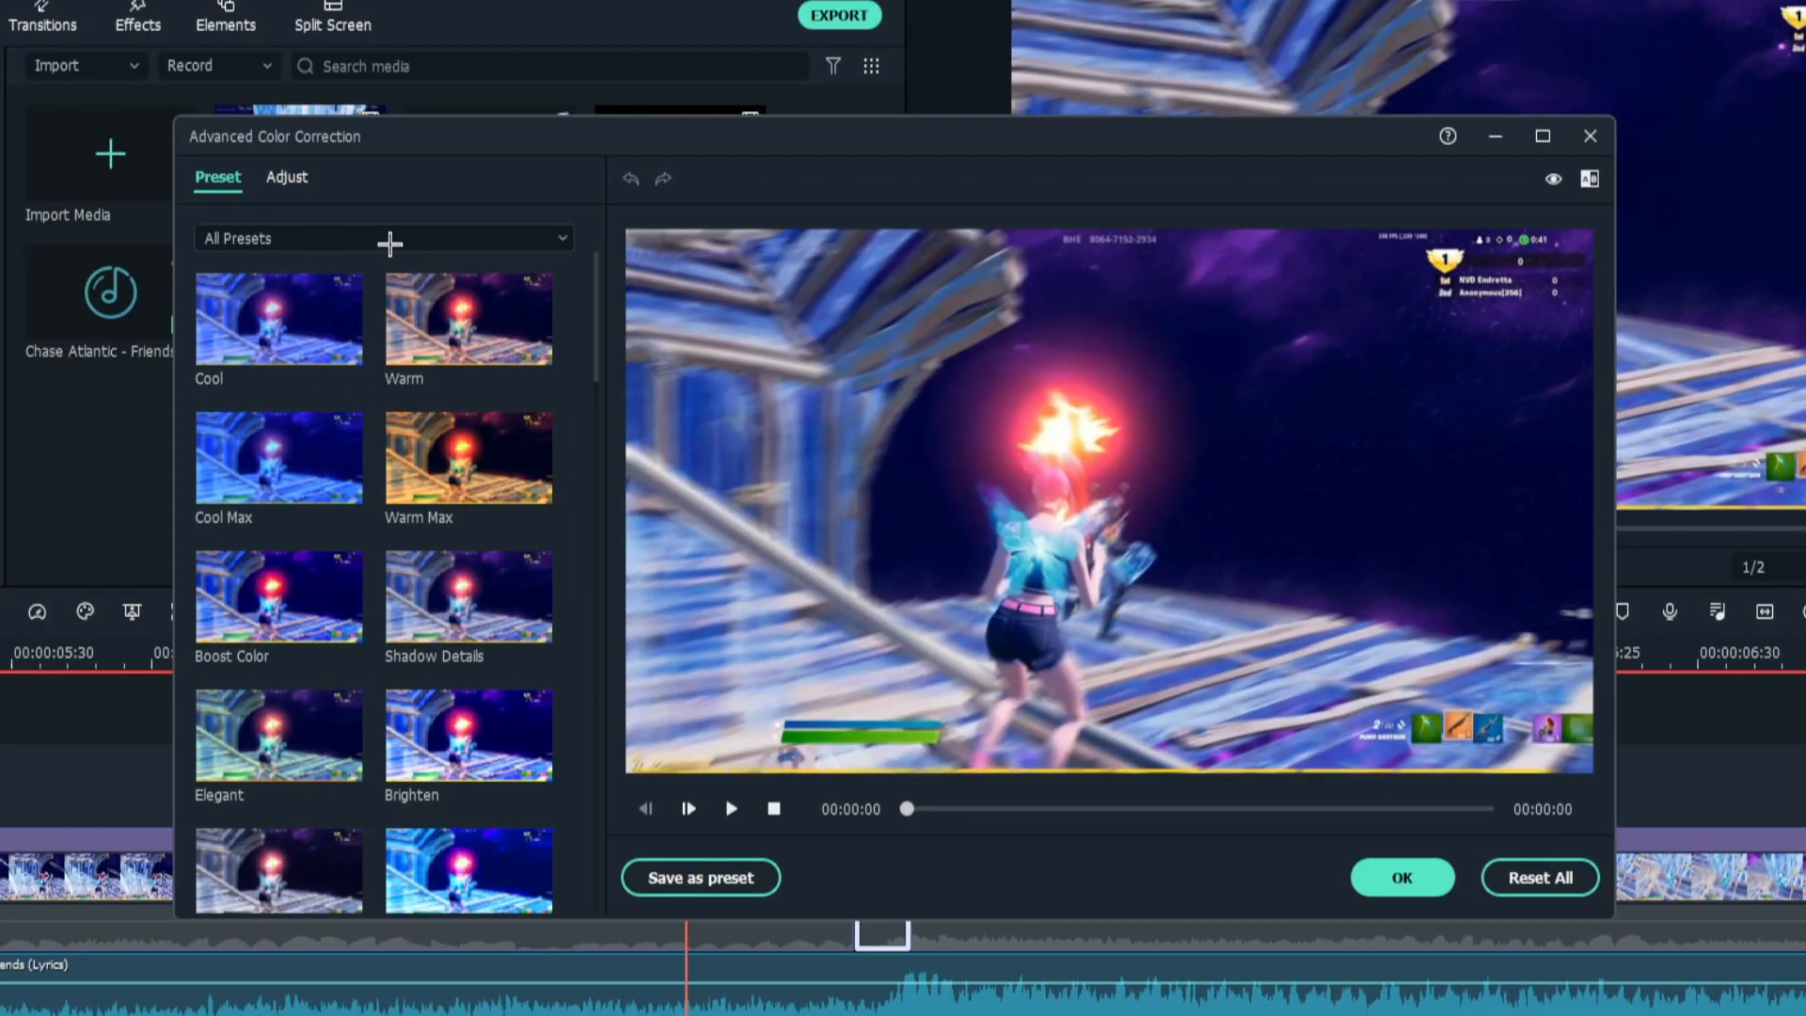
left_click(389, 244)
left_click(400, 329)
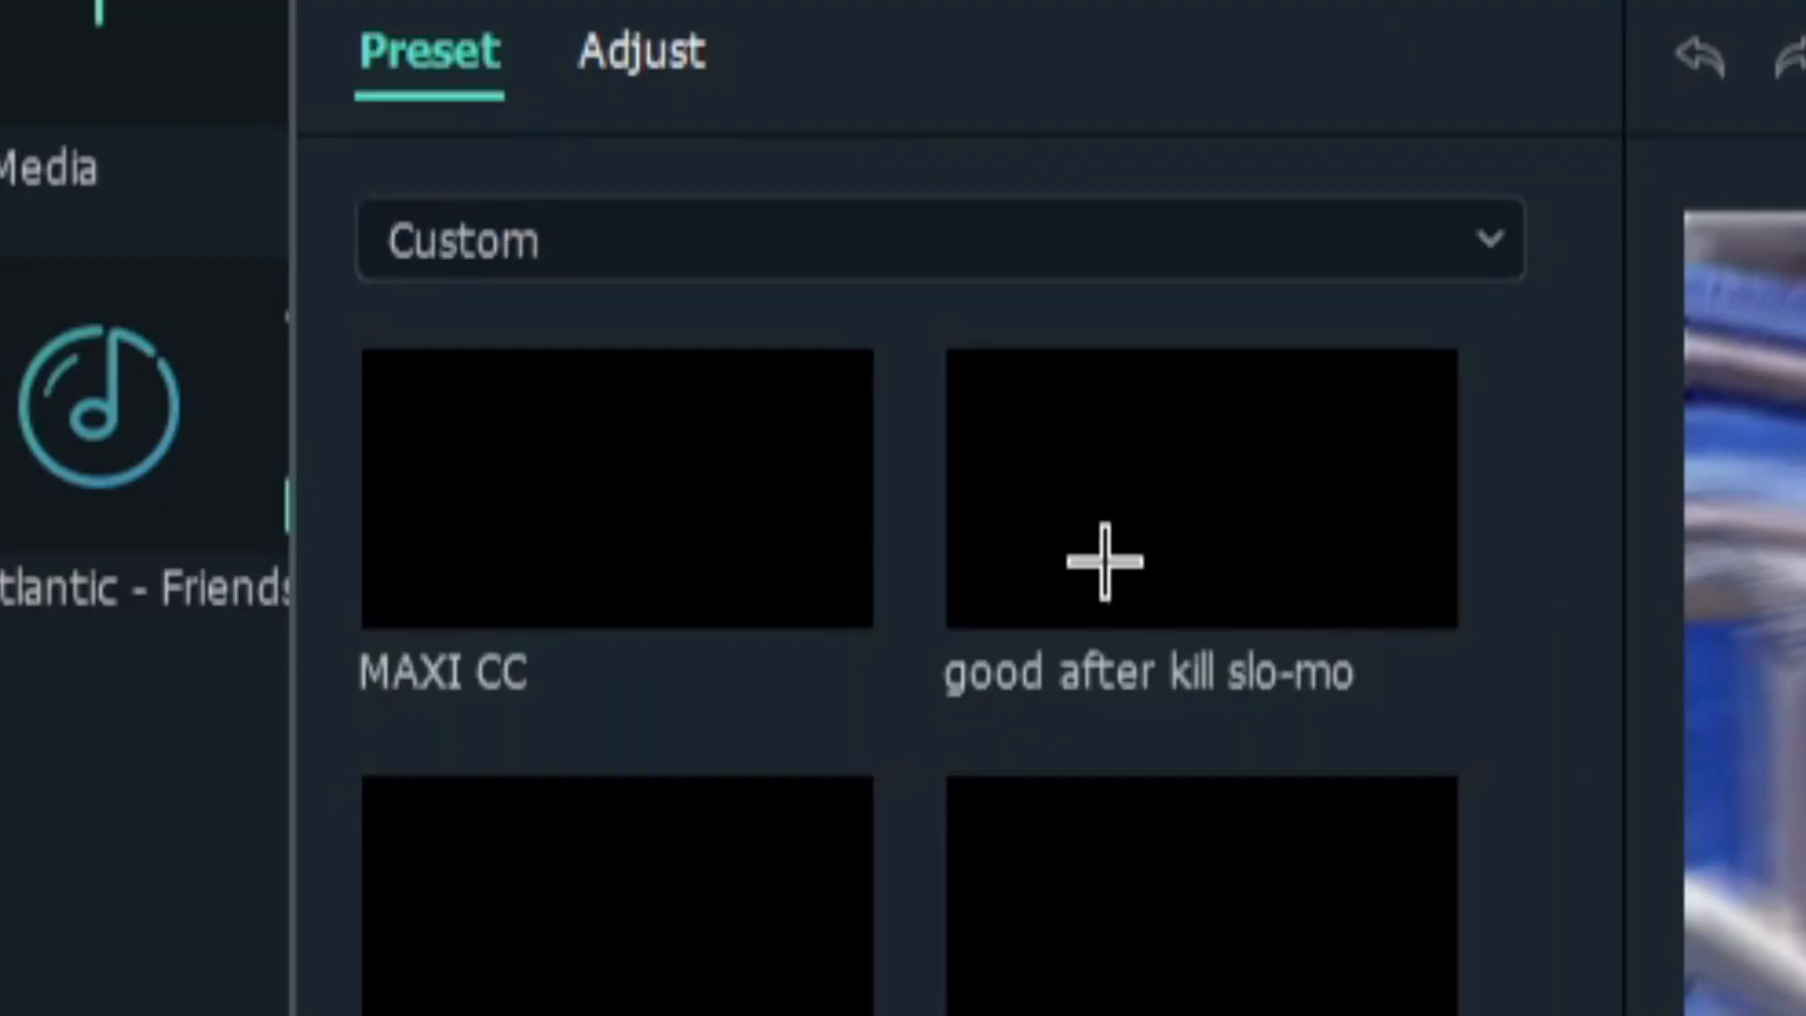
left_click(468, 458)
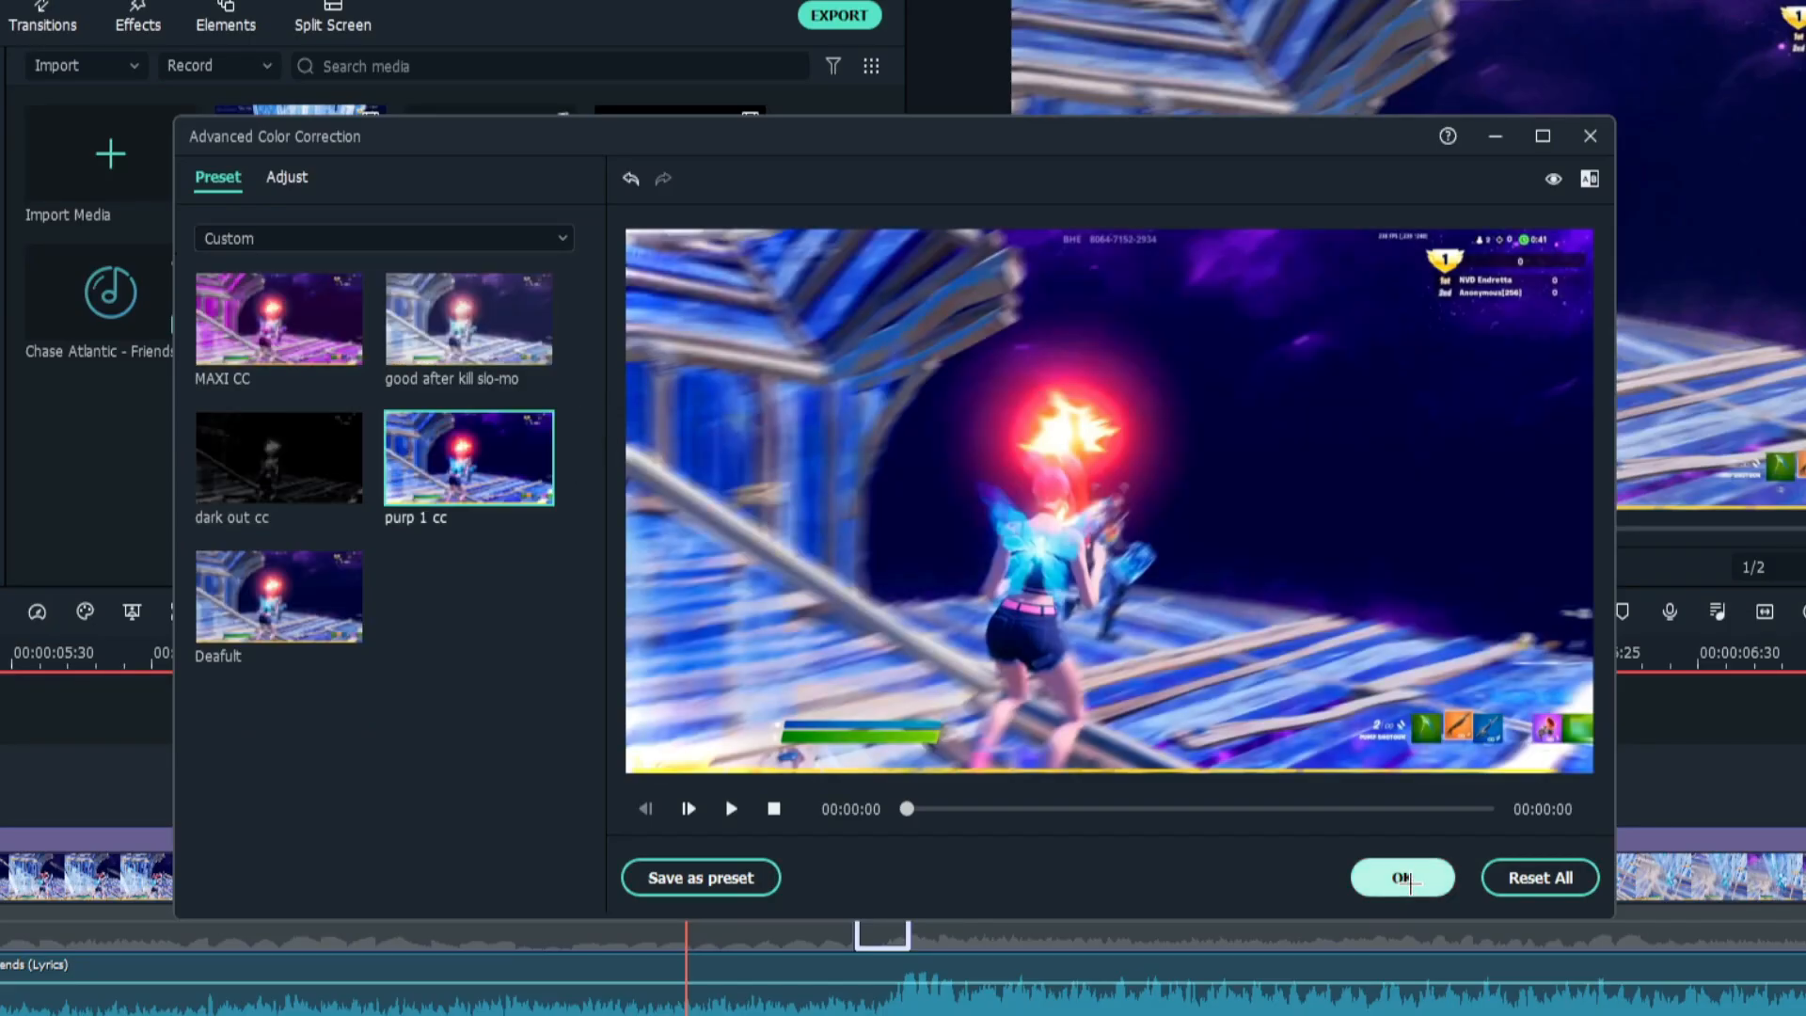
left_click(1402, 878)
right_click(1010, 870)
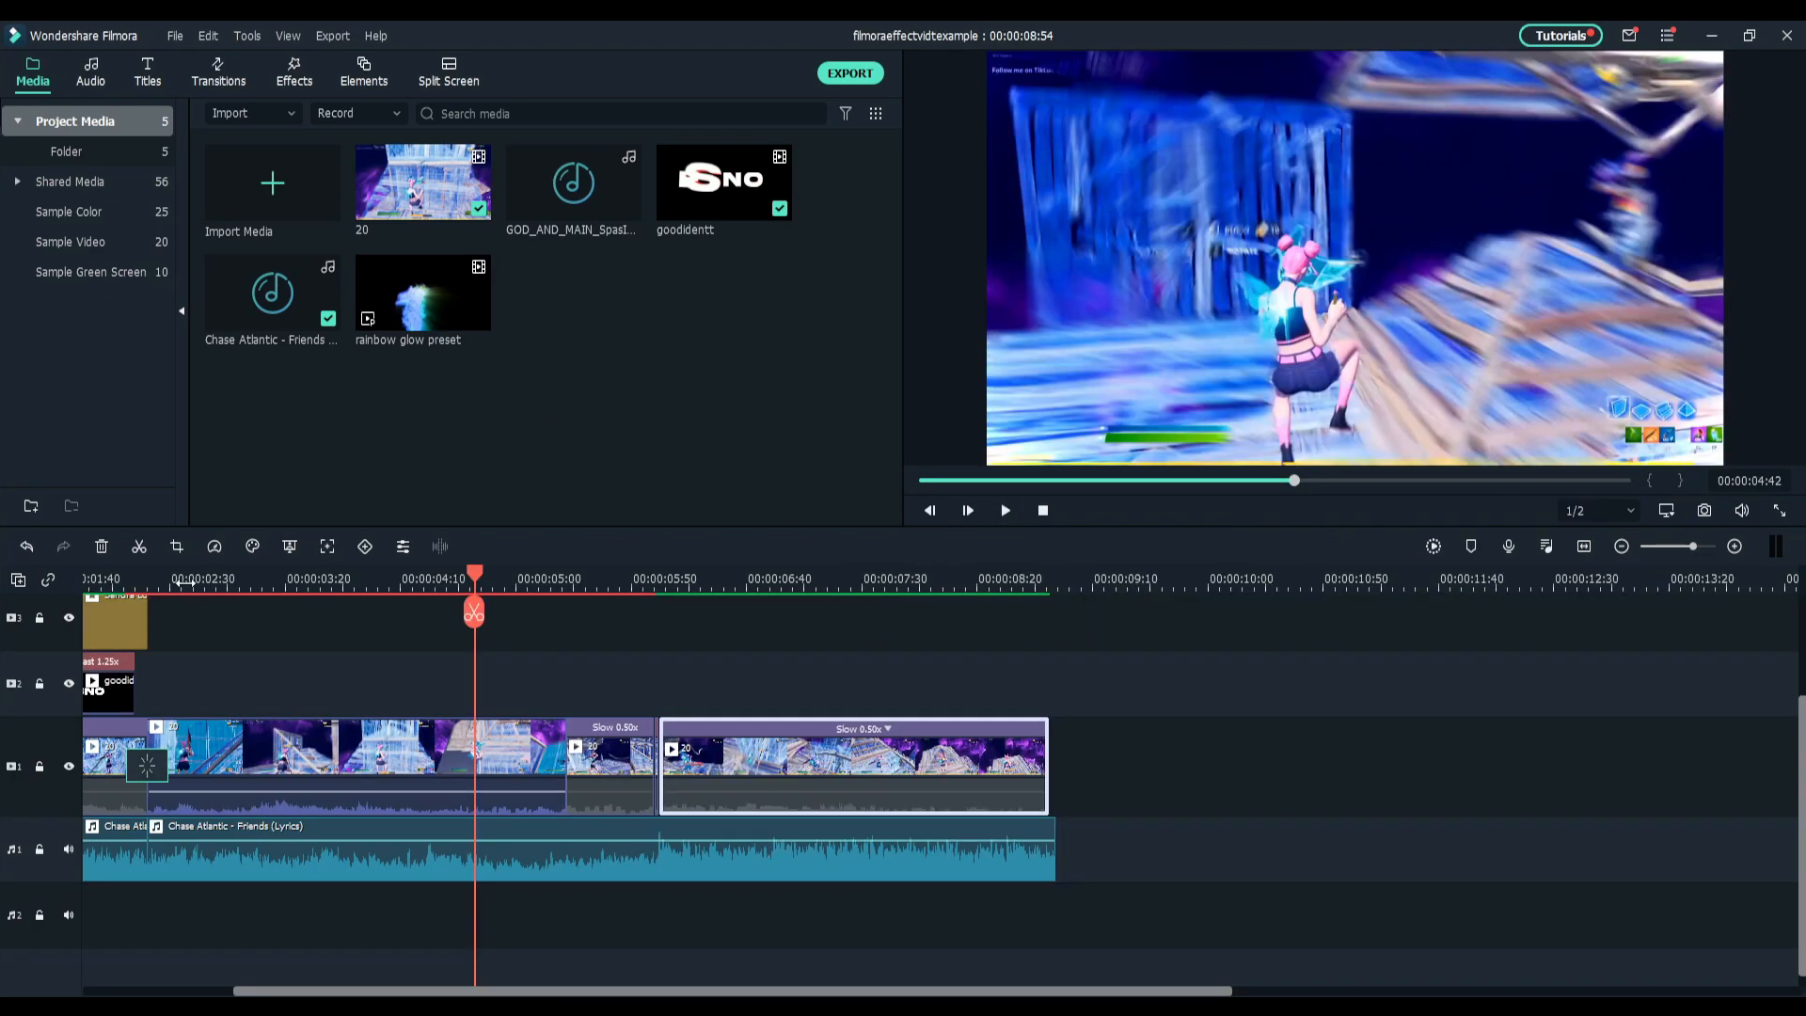
Place the rainbow glow preset on the second video track, aligned with the start of the first slow-motion clip.
left_click(186, 583)
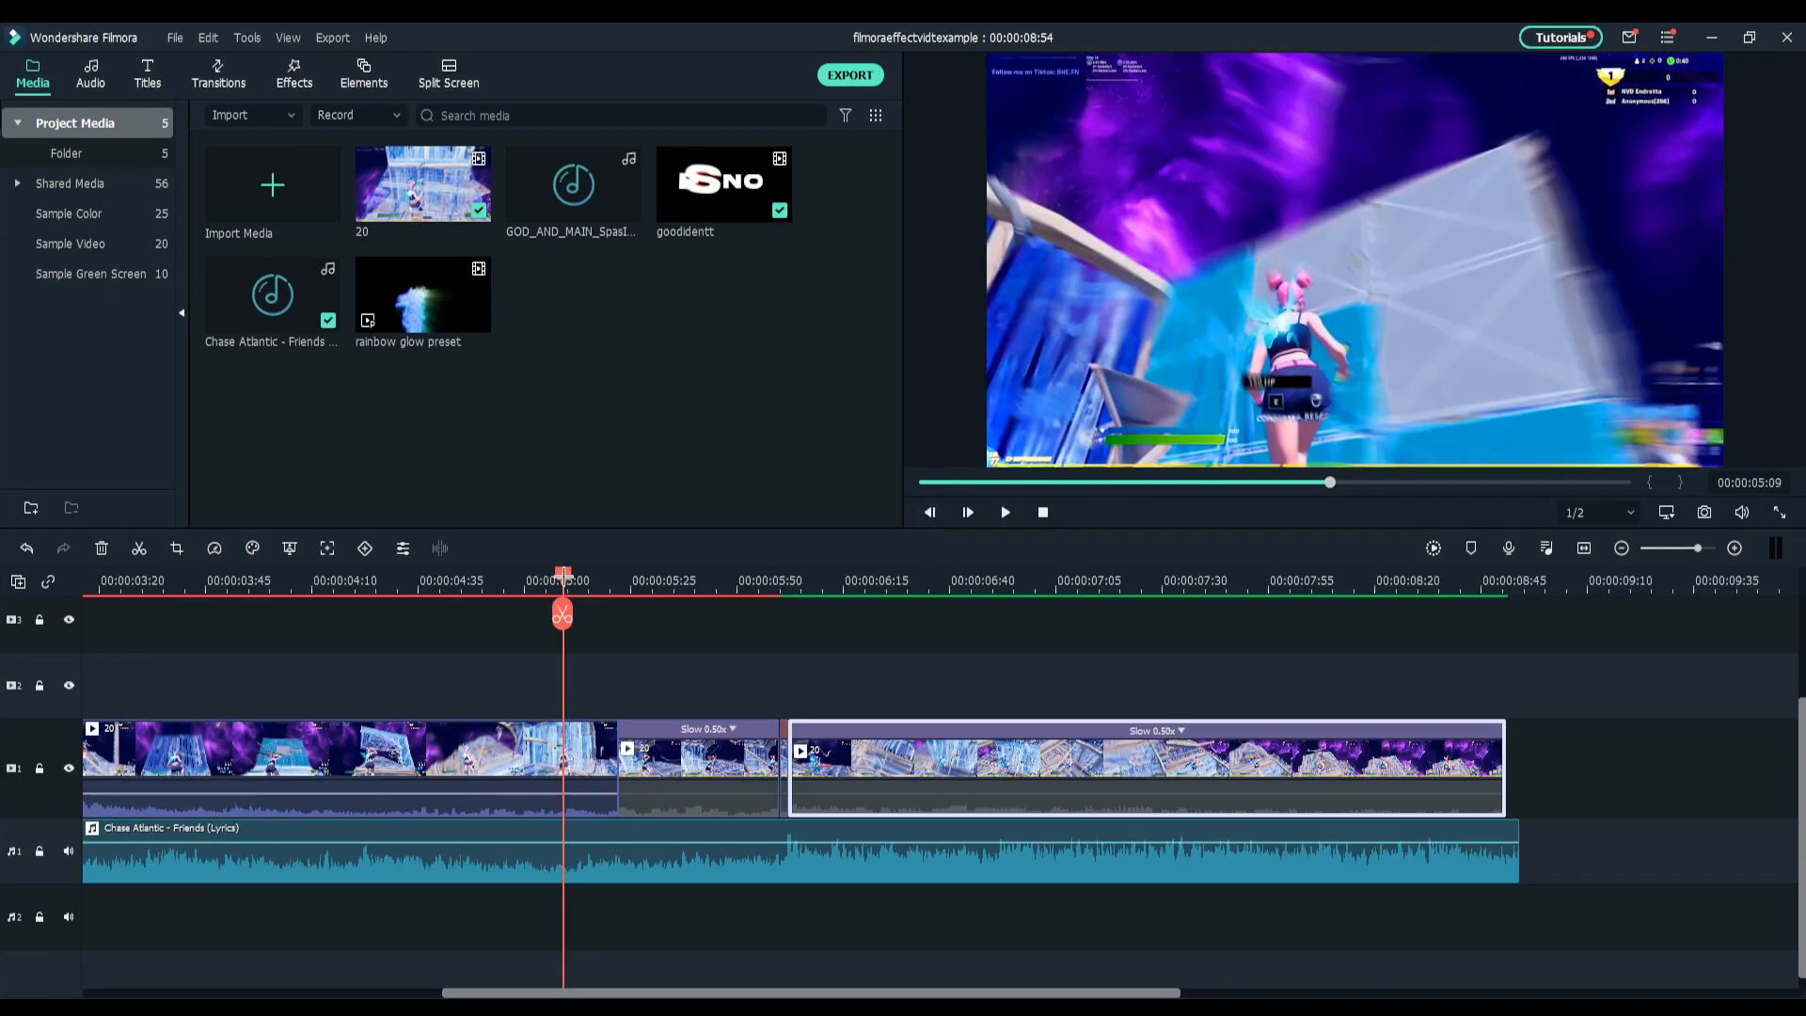
left_click_drag(564, 576, 630, 576)
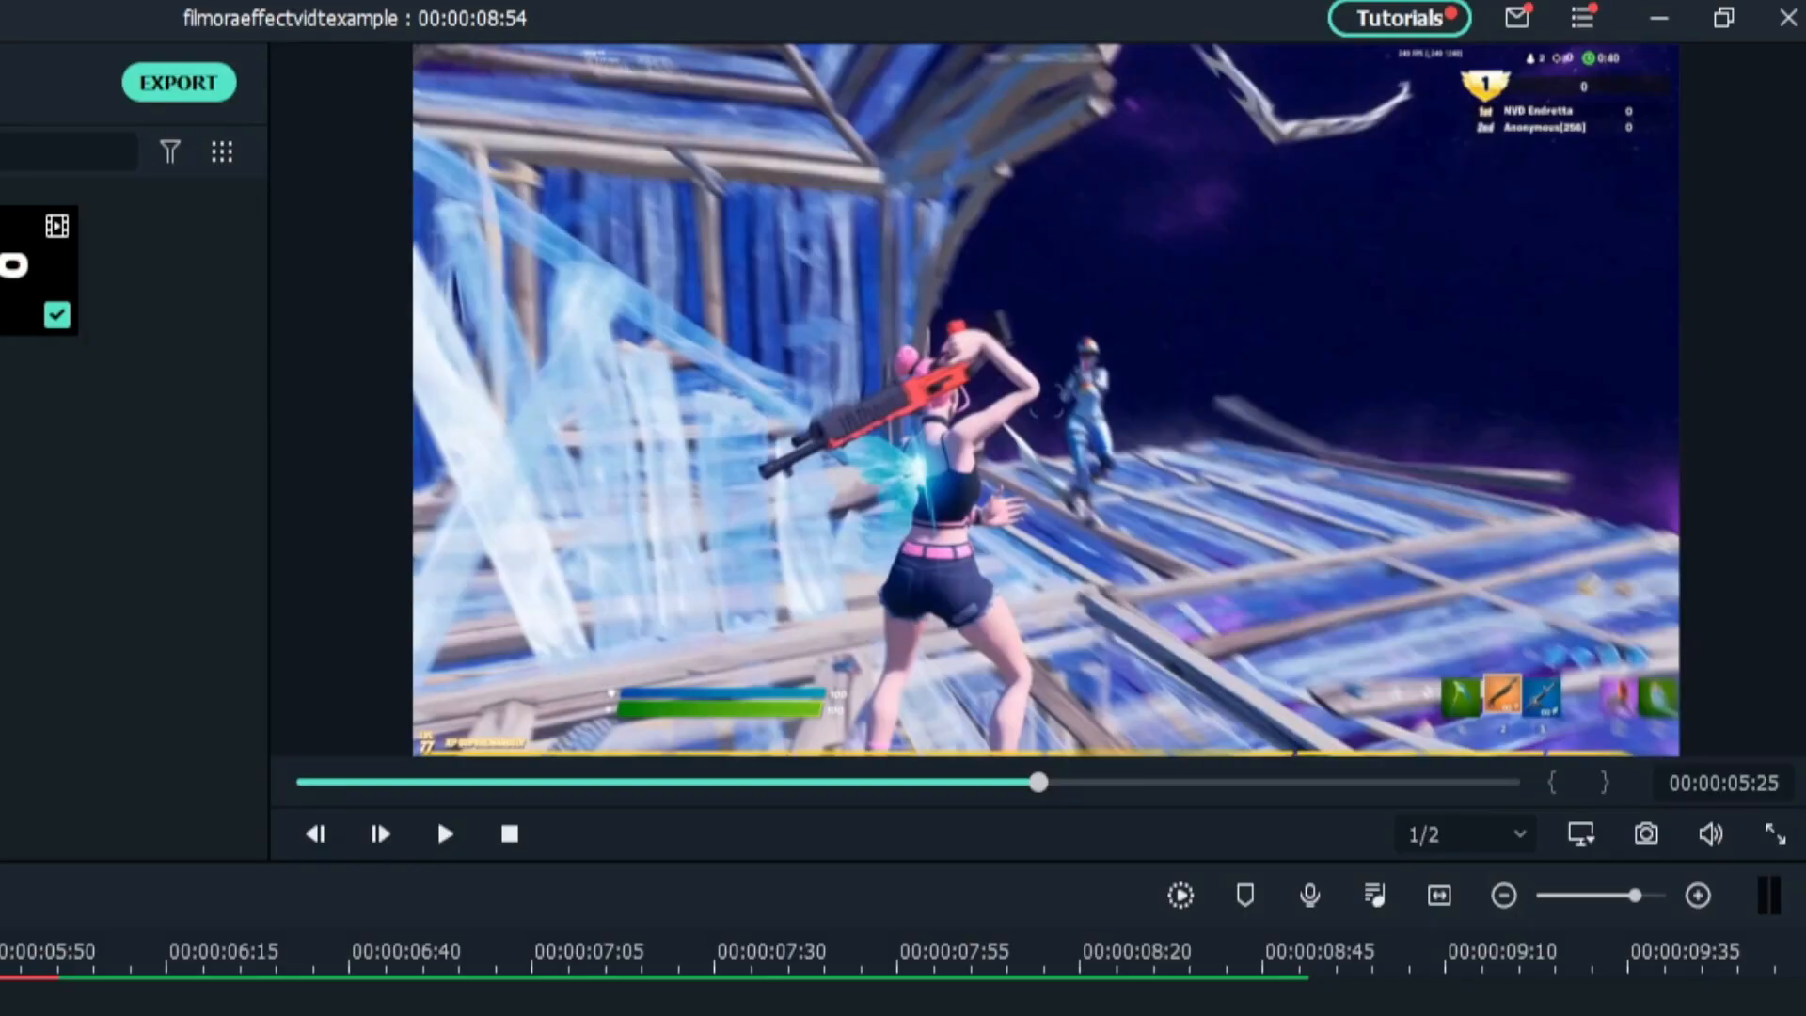
mouse_move(73, 951)
left_mouse_down()
mouse_move(0, 952)
mouse_move(58, 952)
left_mouse_up()
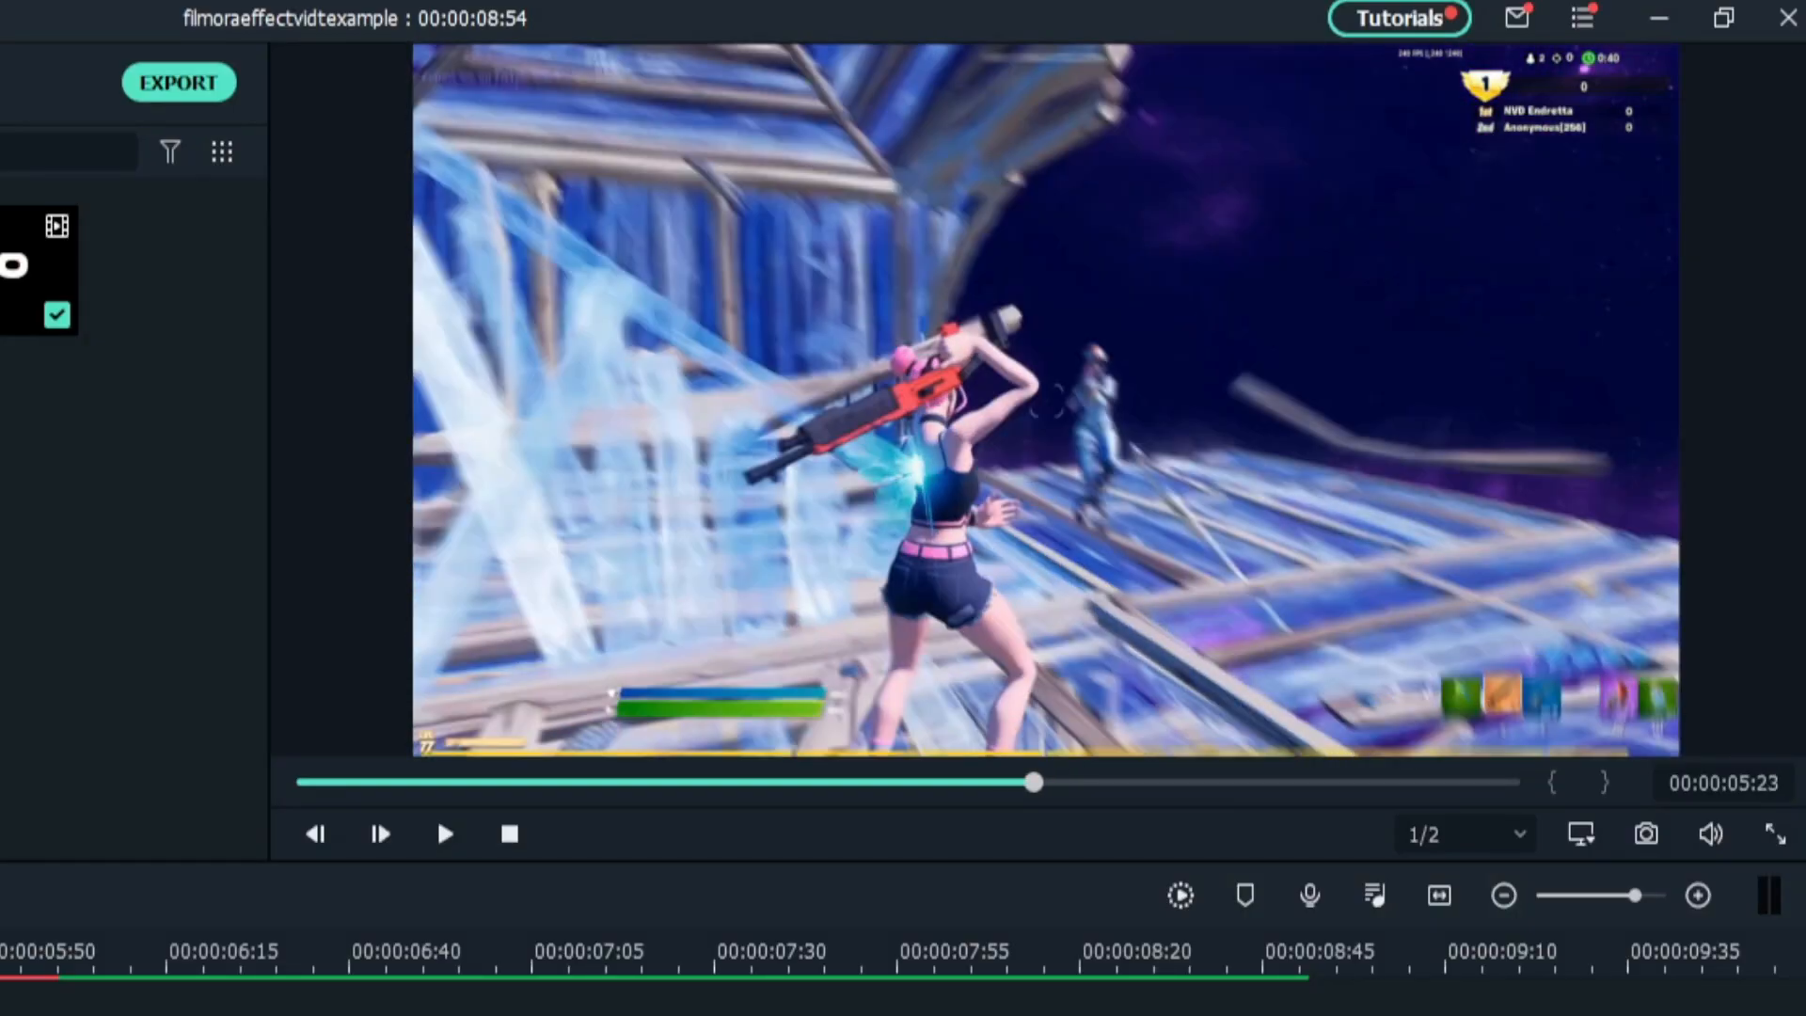
left_click_drag(622, 575, 584, 575)
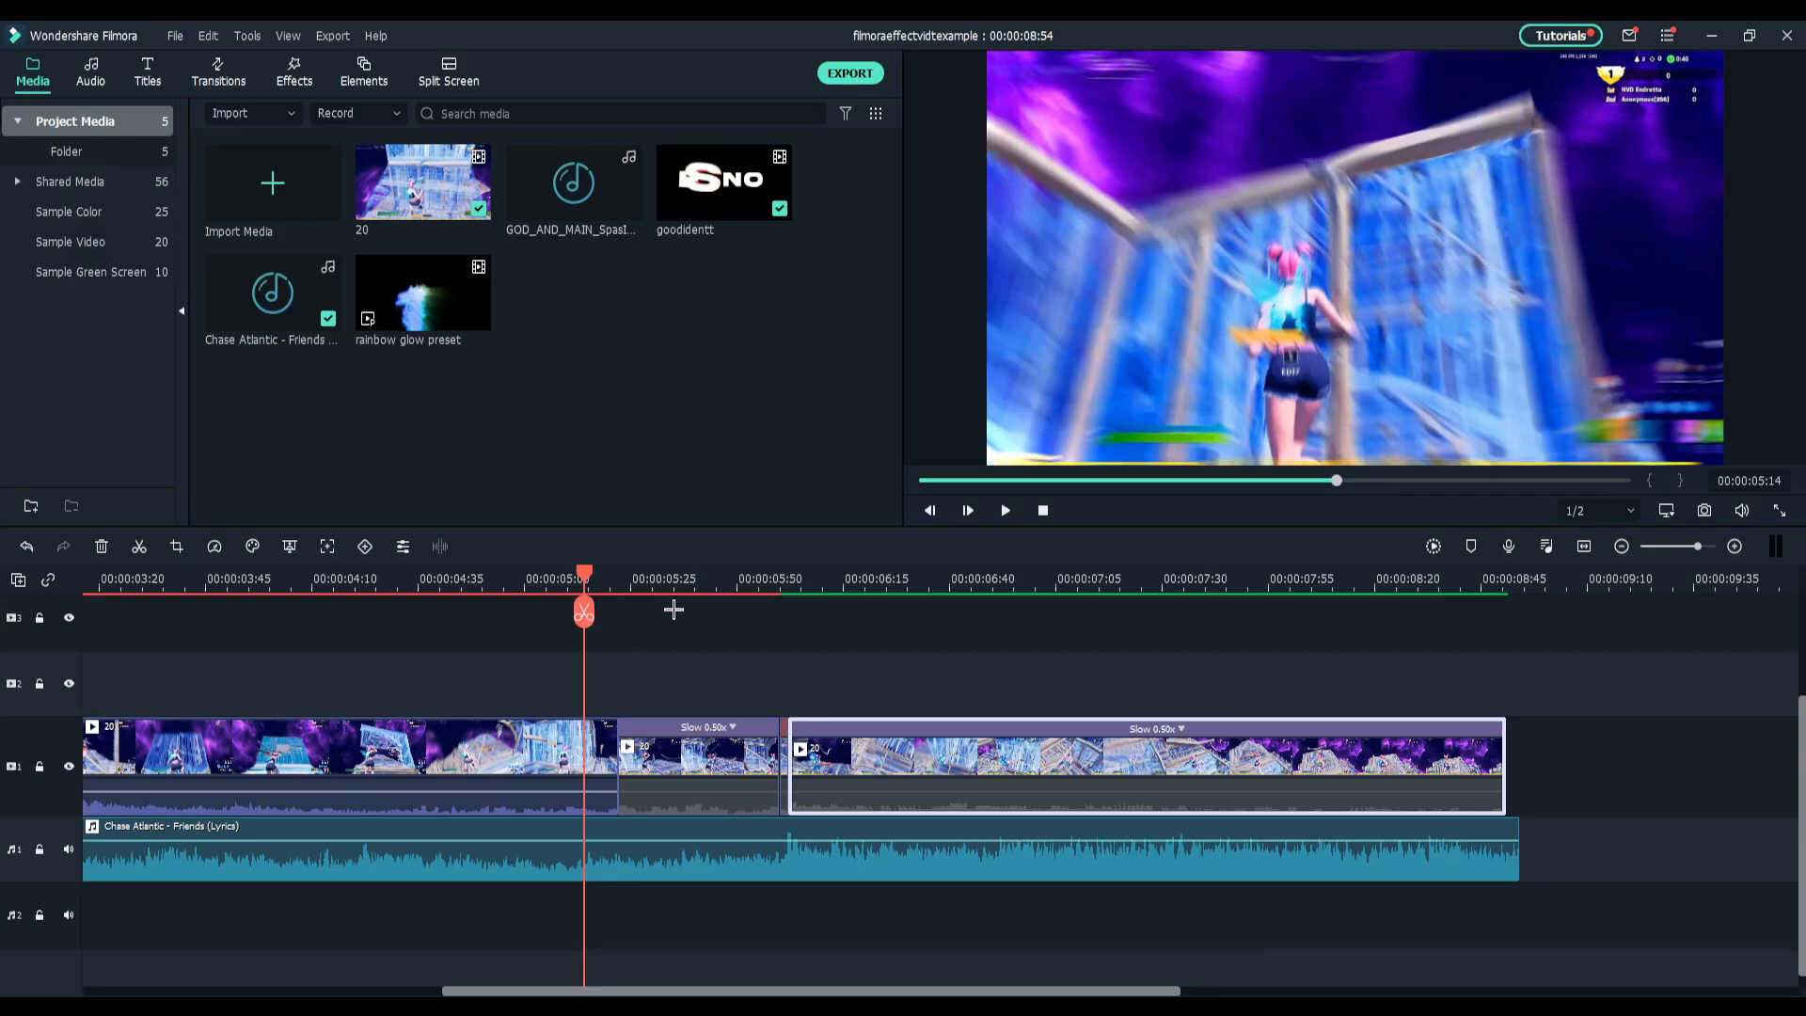
key("Left")
key("Left")
left_click_drag(785, 581, 831, 585)
left_click_drag(423, 292, 677, 682)
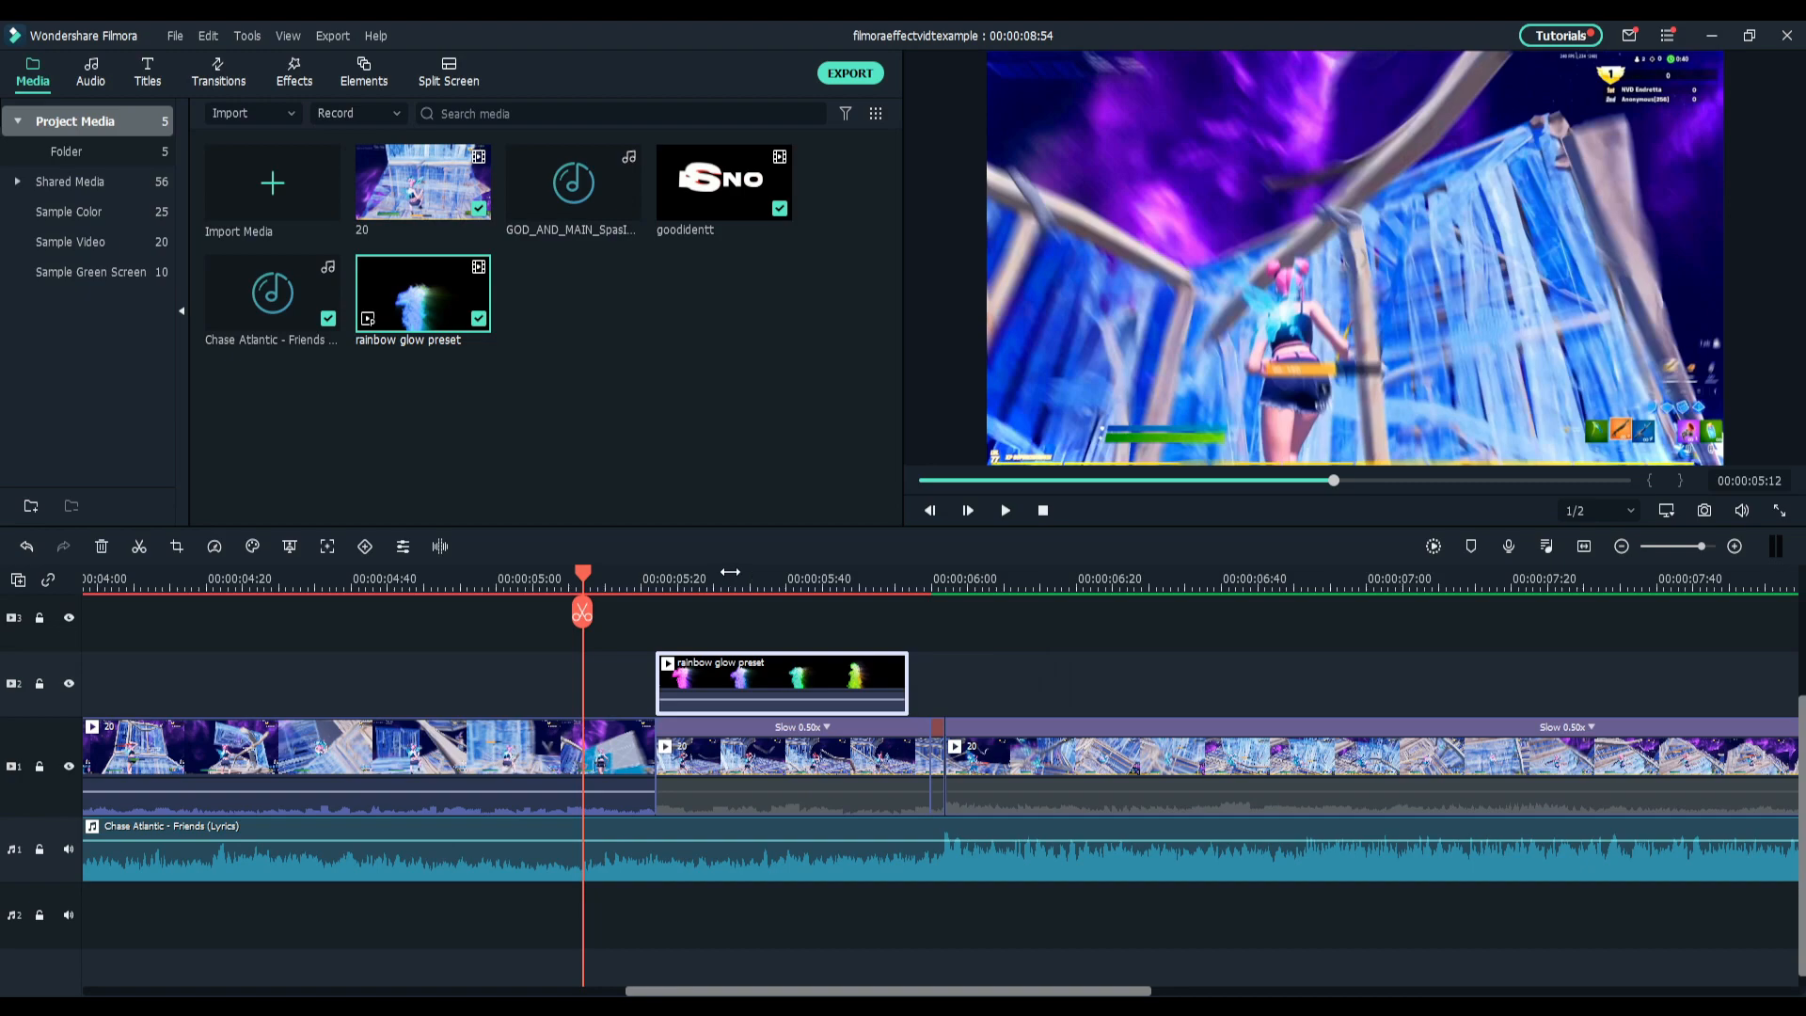
Set the rainbow glow preset clip's custom speed to 0.90x with ripple edit enabled.
left_click(730, 572)
left_click_drag(826, 575, 909, 585)
left_click_drag(731, 572, 692, 613)
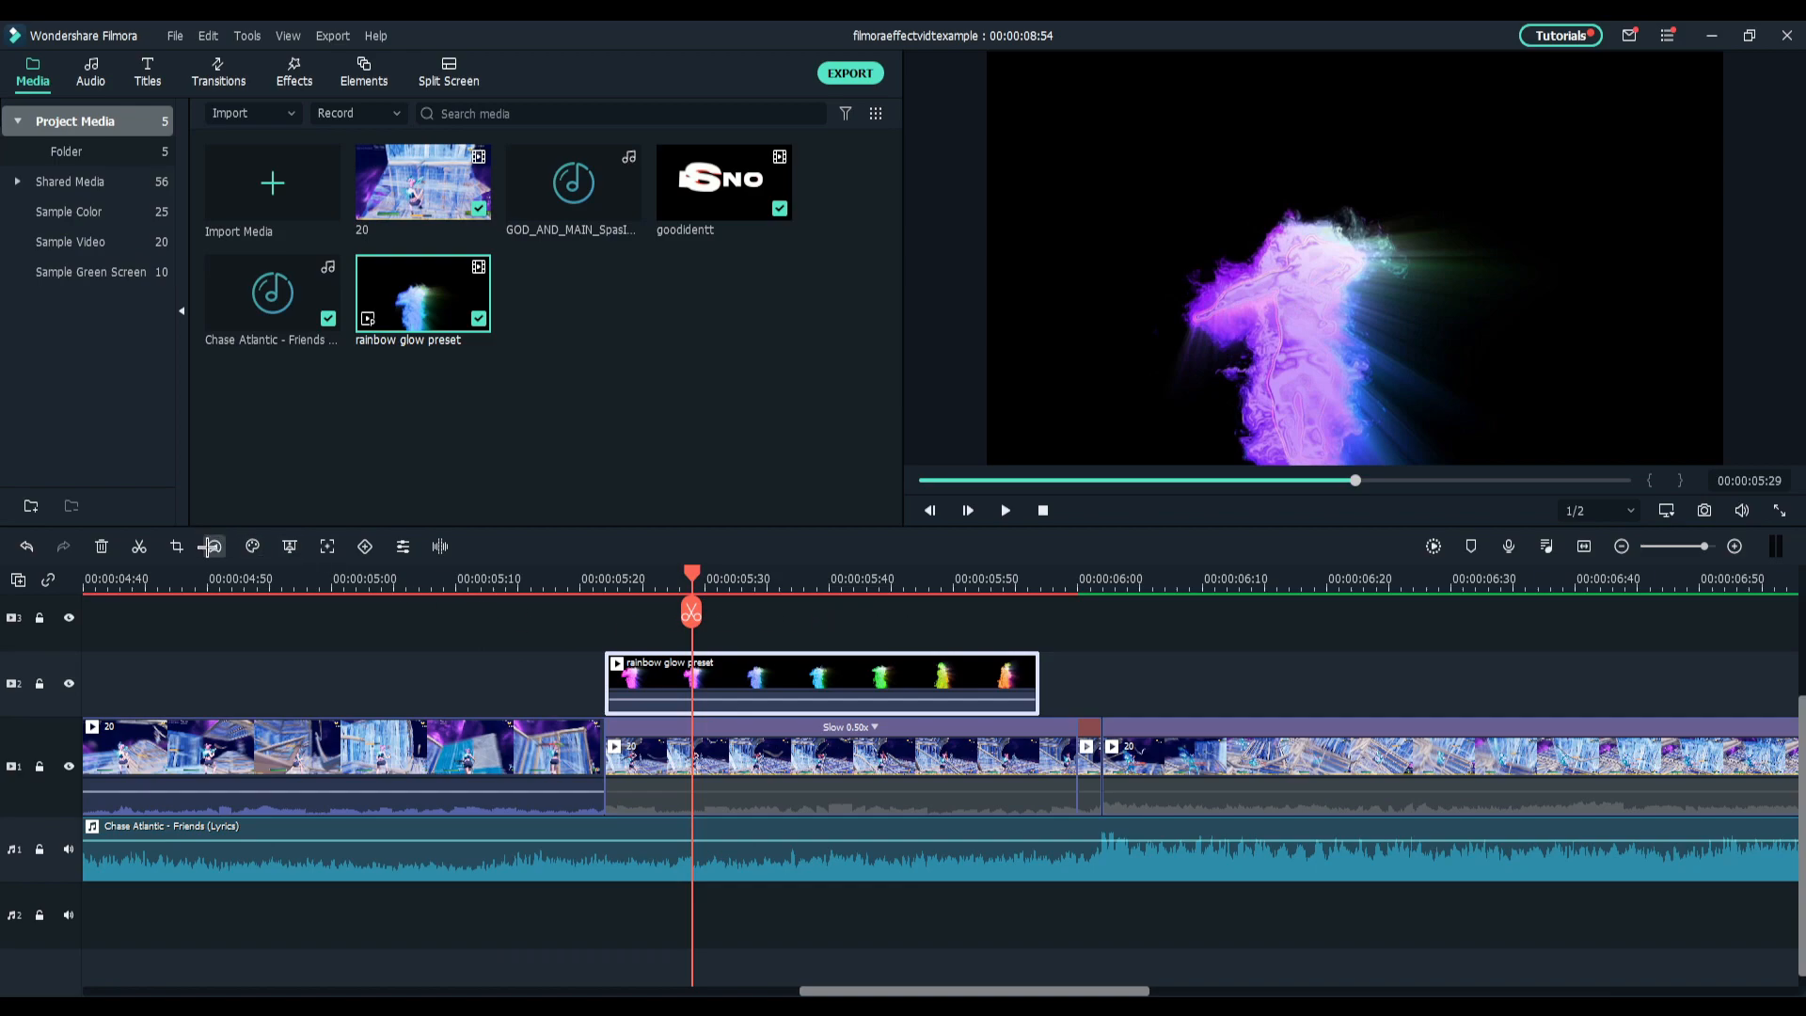
left_click(211, 547)
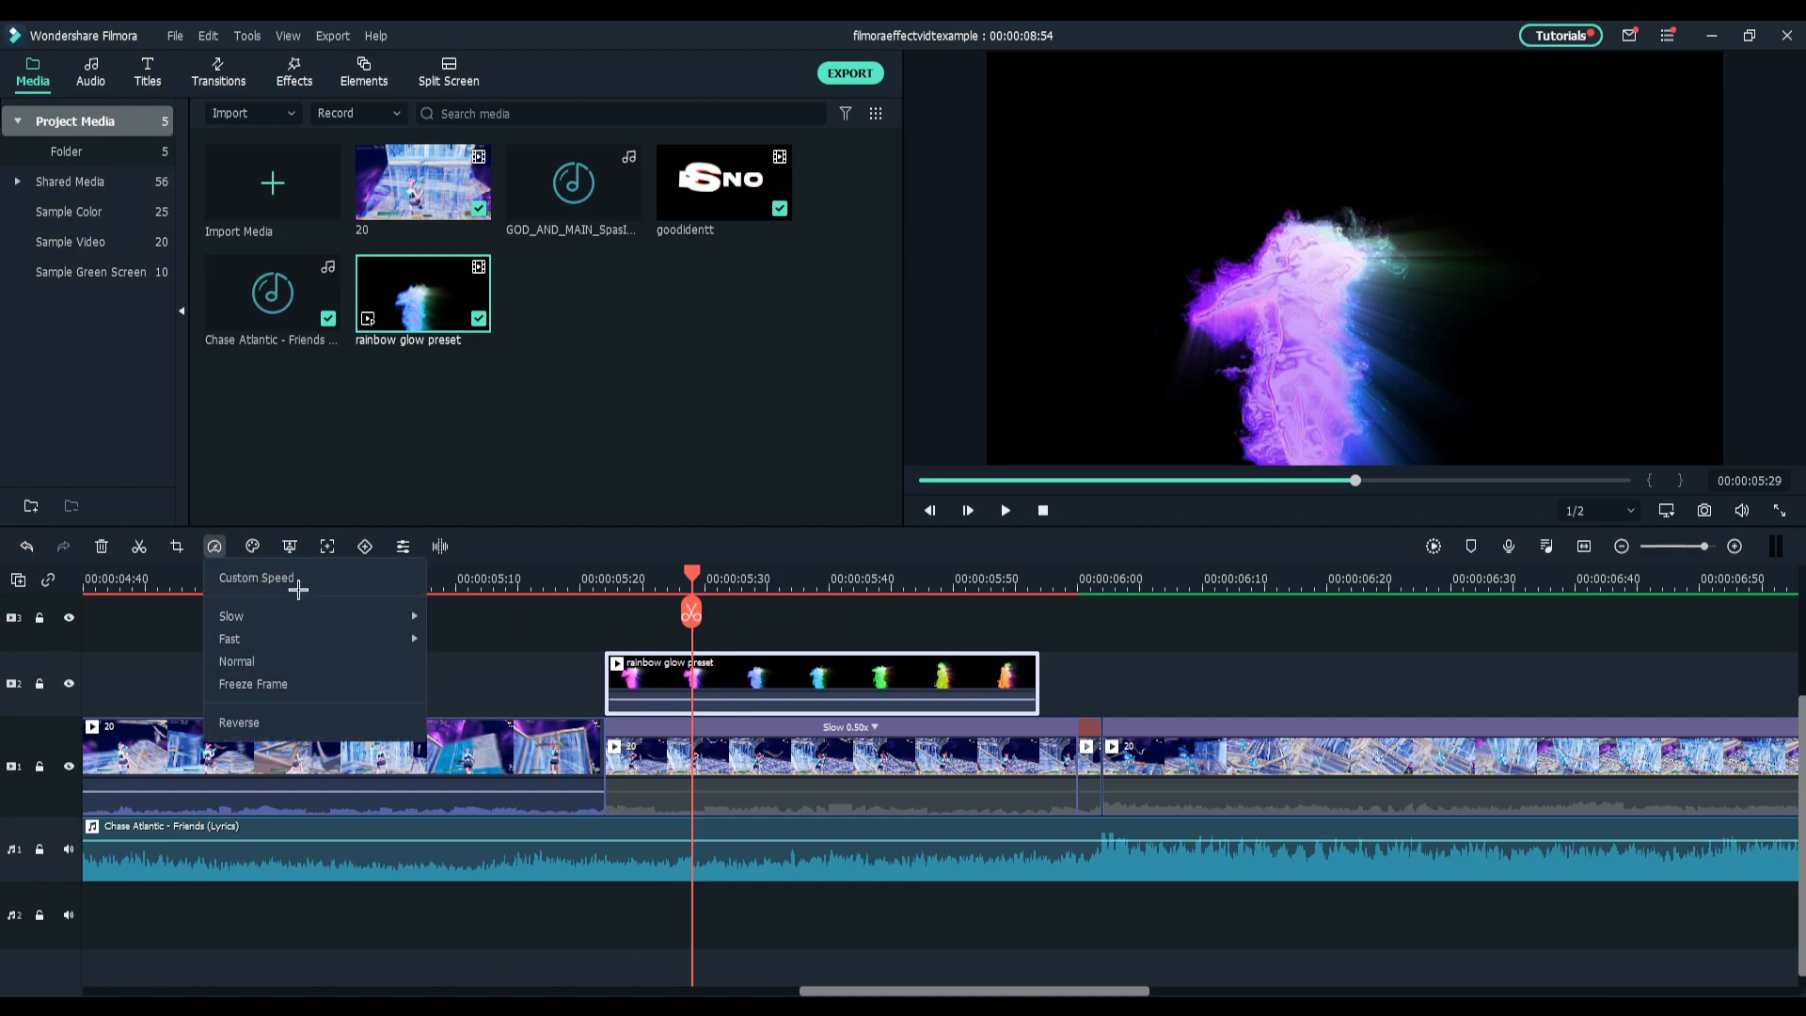
left_click(251, 576)
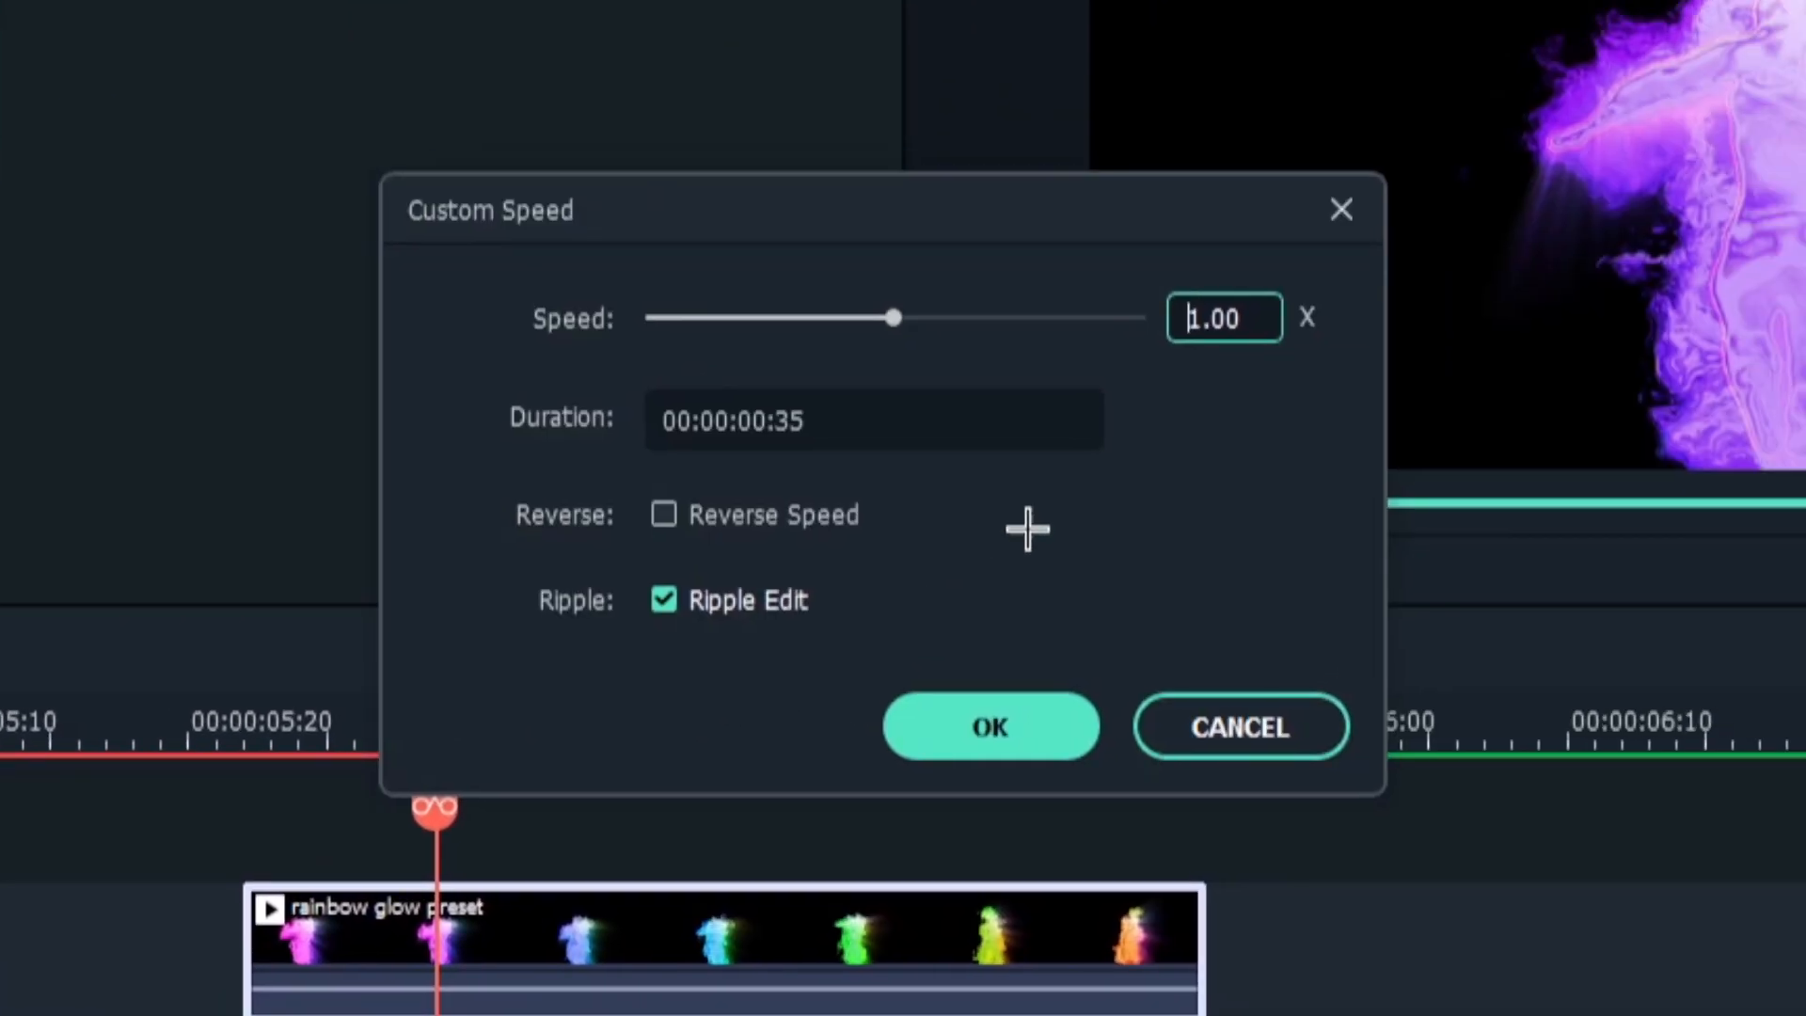
double_click(1238, 311)
key("BackSpace")
type(".90")
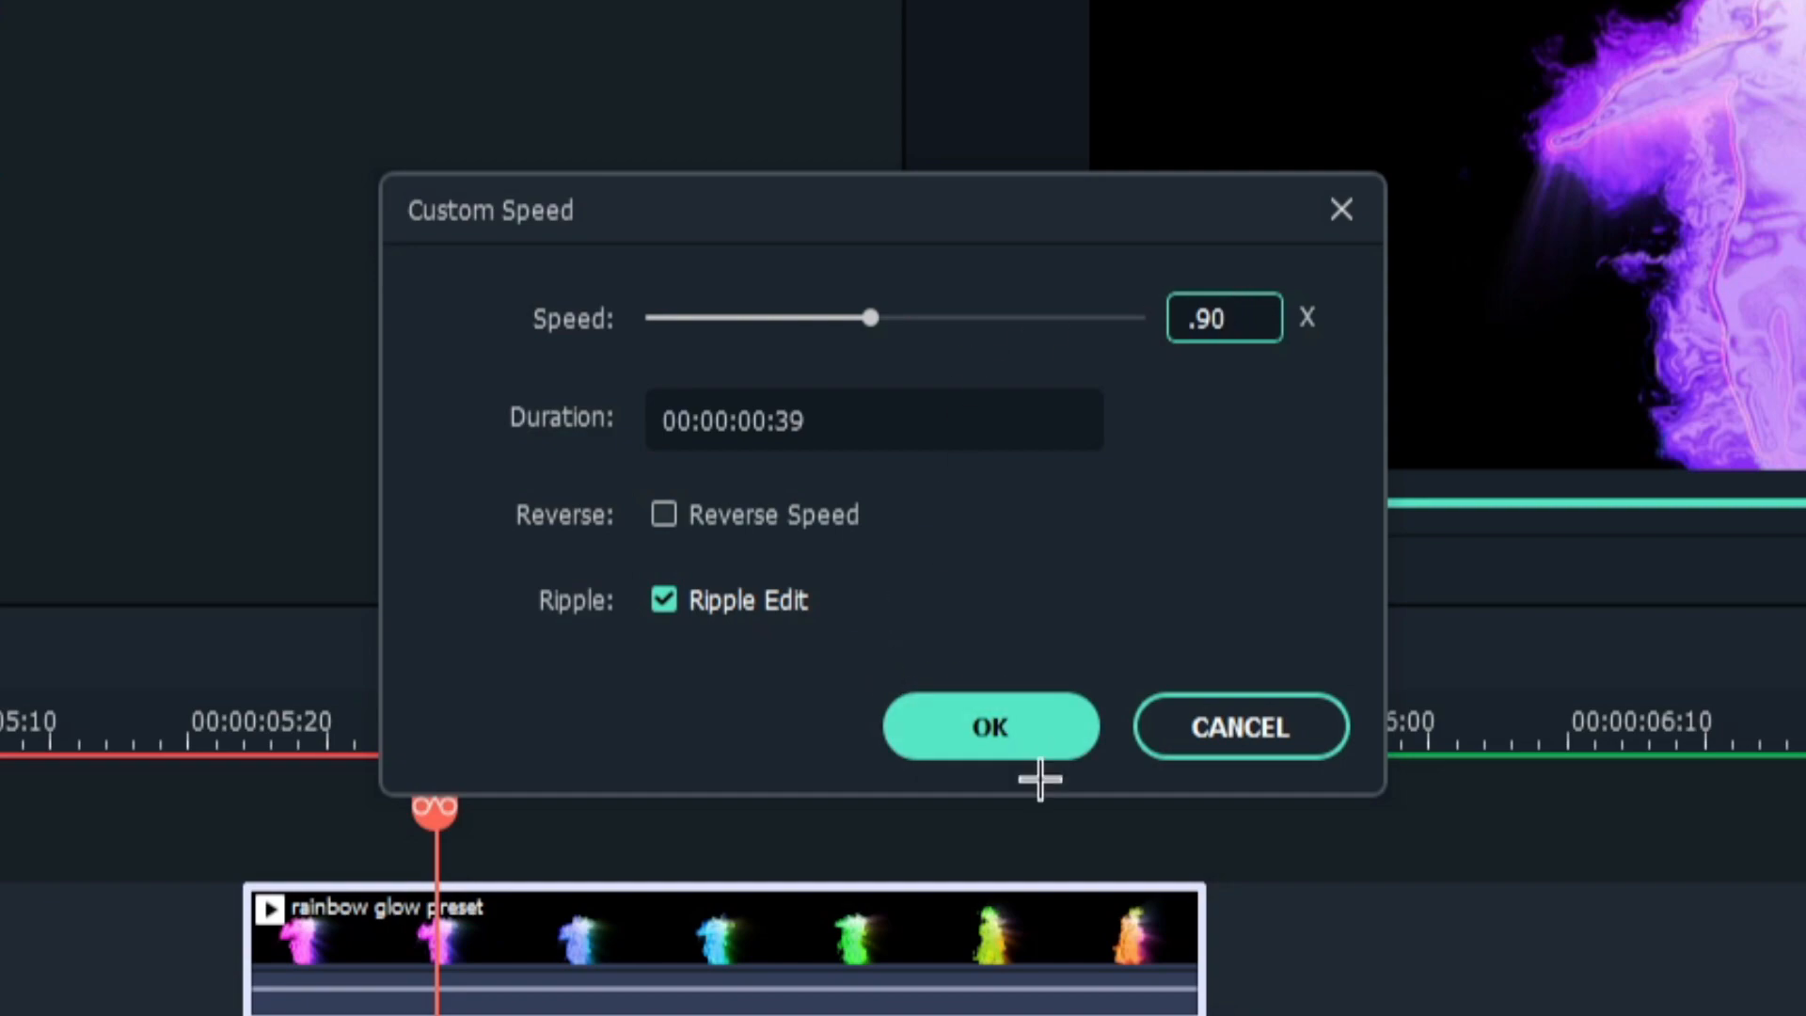
left_click(1010, 732)
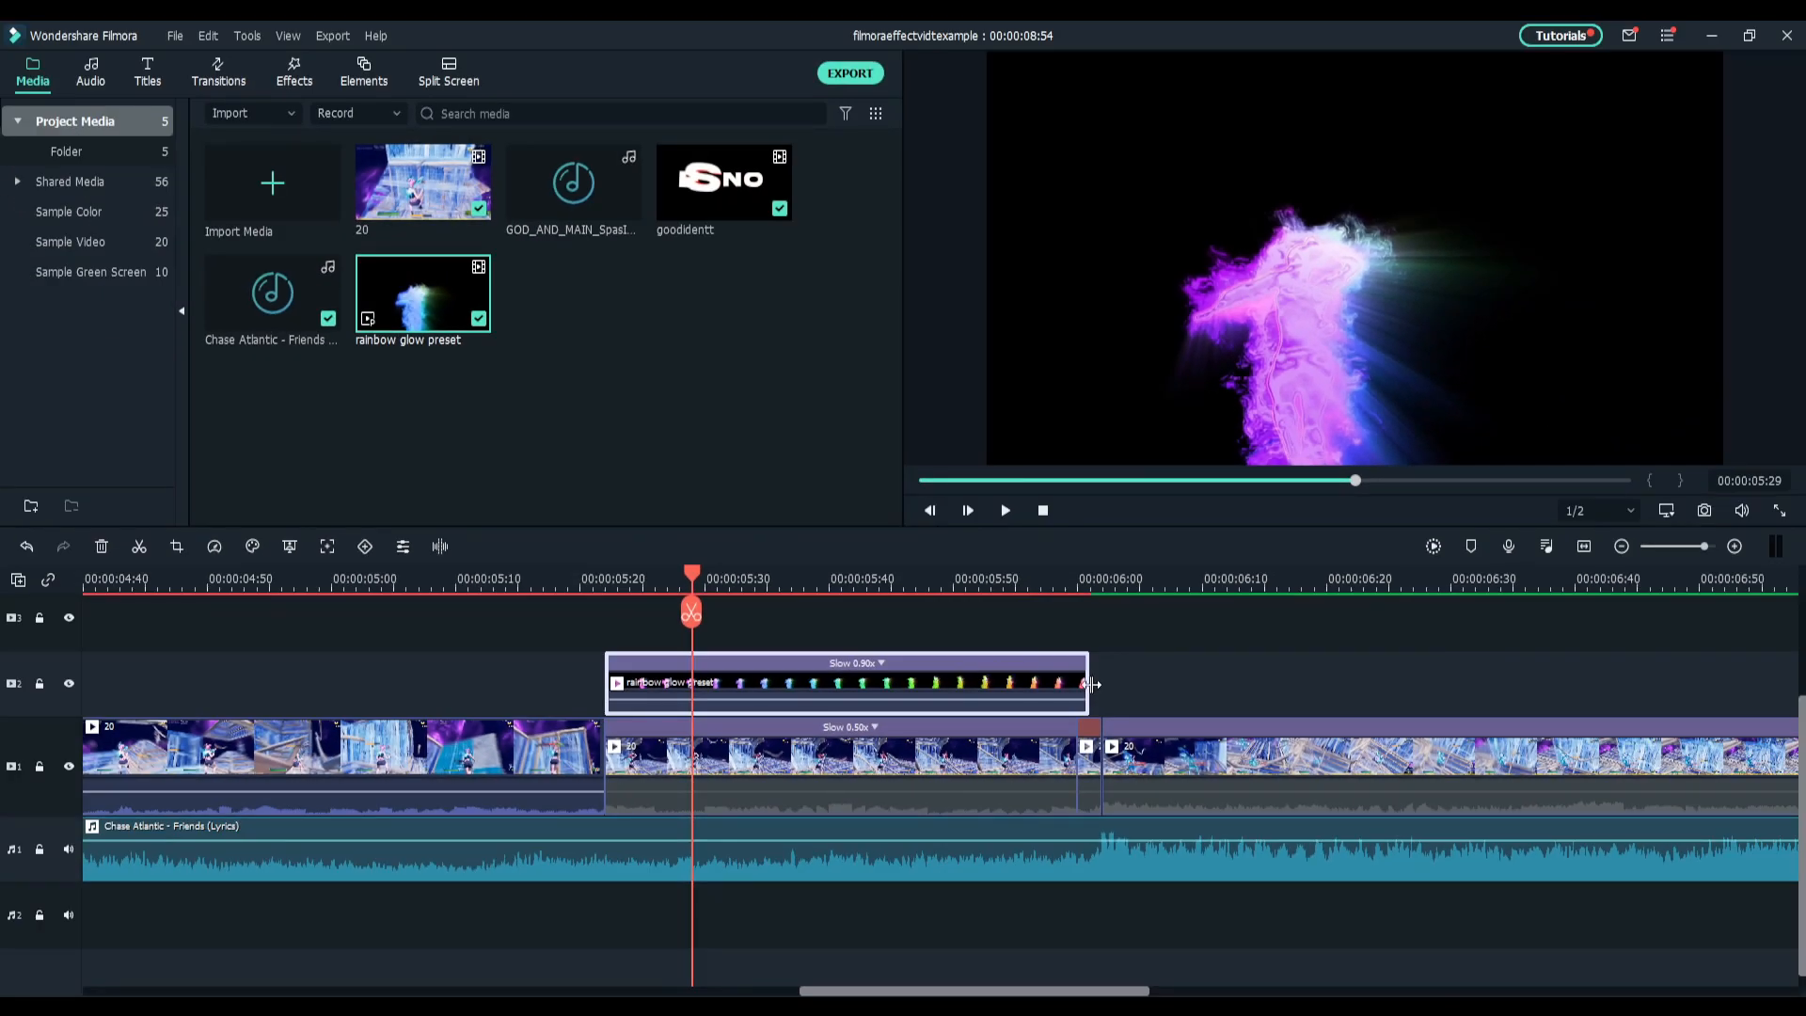
Trim the end of the rainbow glow overlay to match the end of the slow-motion clip beneath it.
left_click_drag(1087, 681, 1077, 683)
left_click(1112, 670)
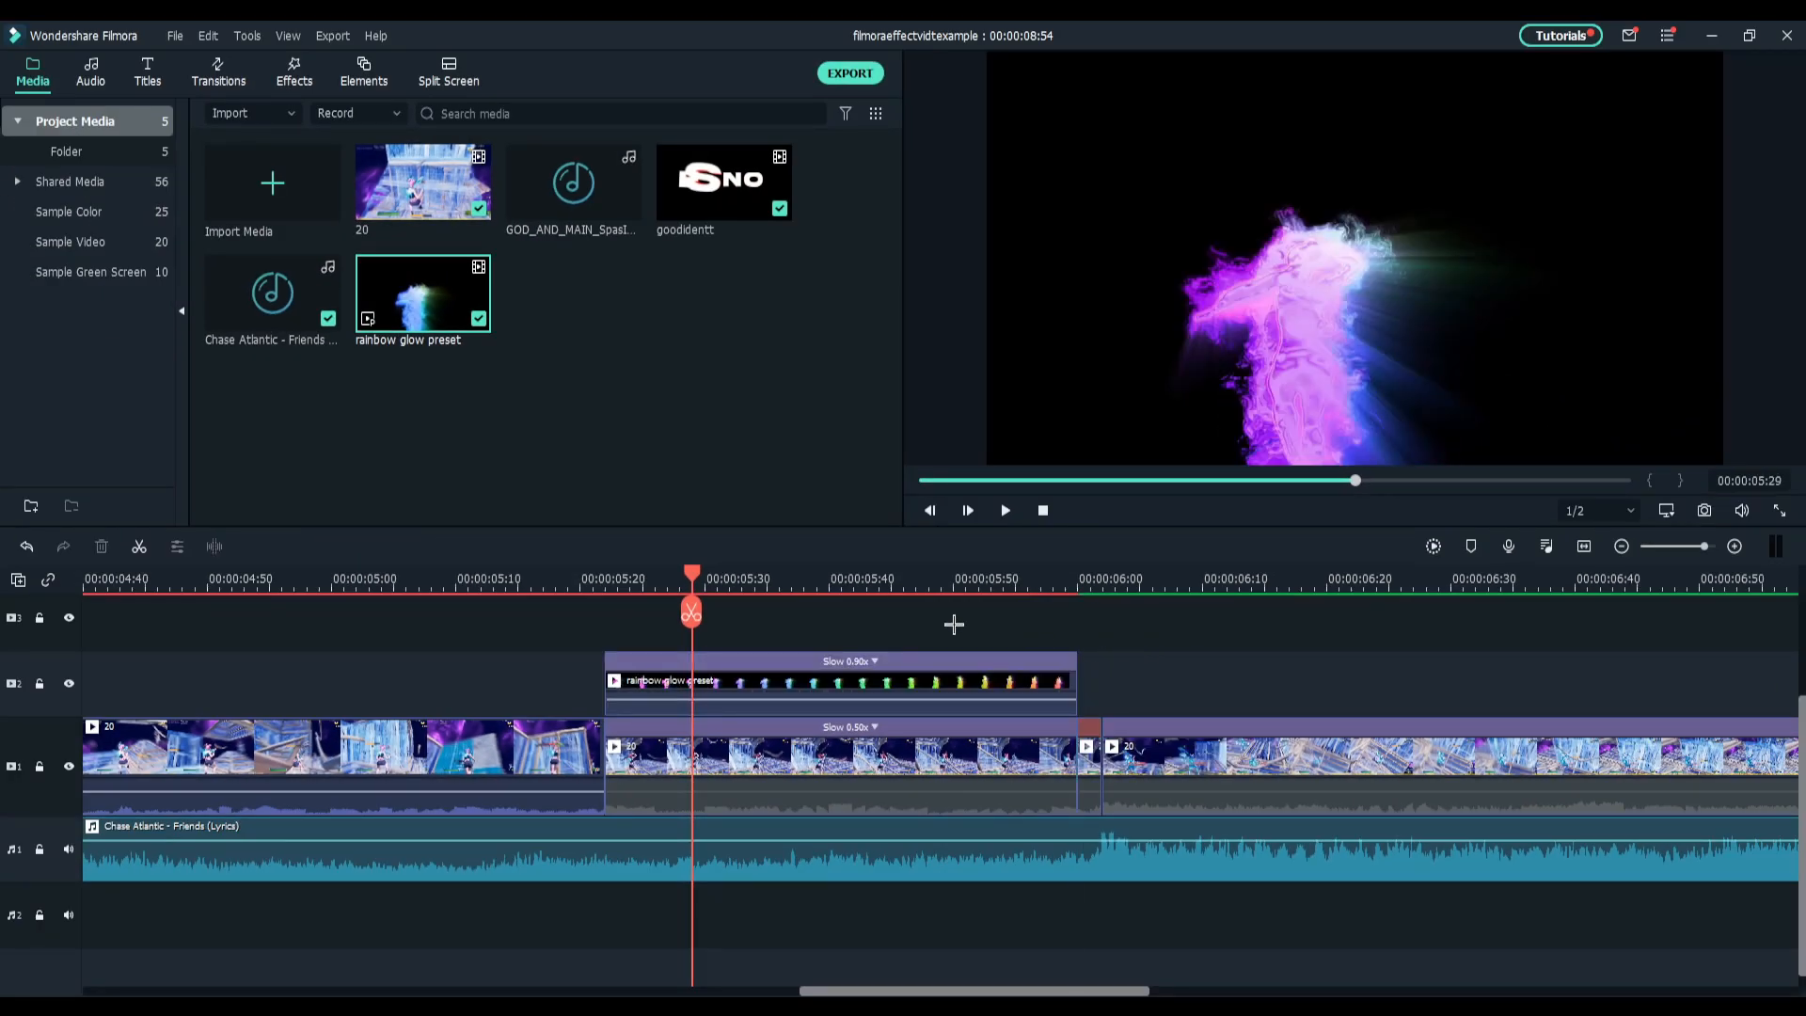
key("space")
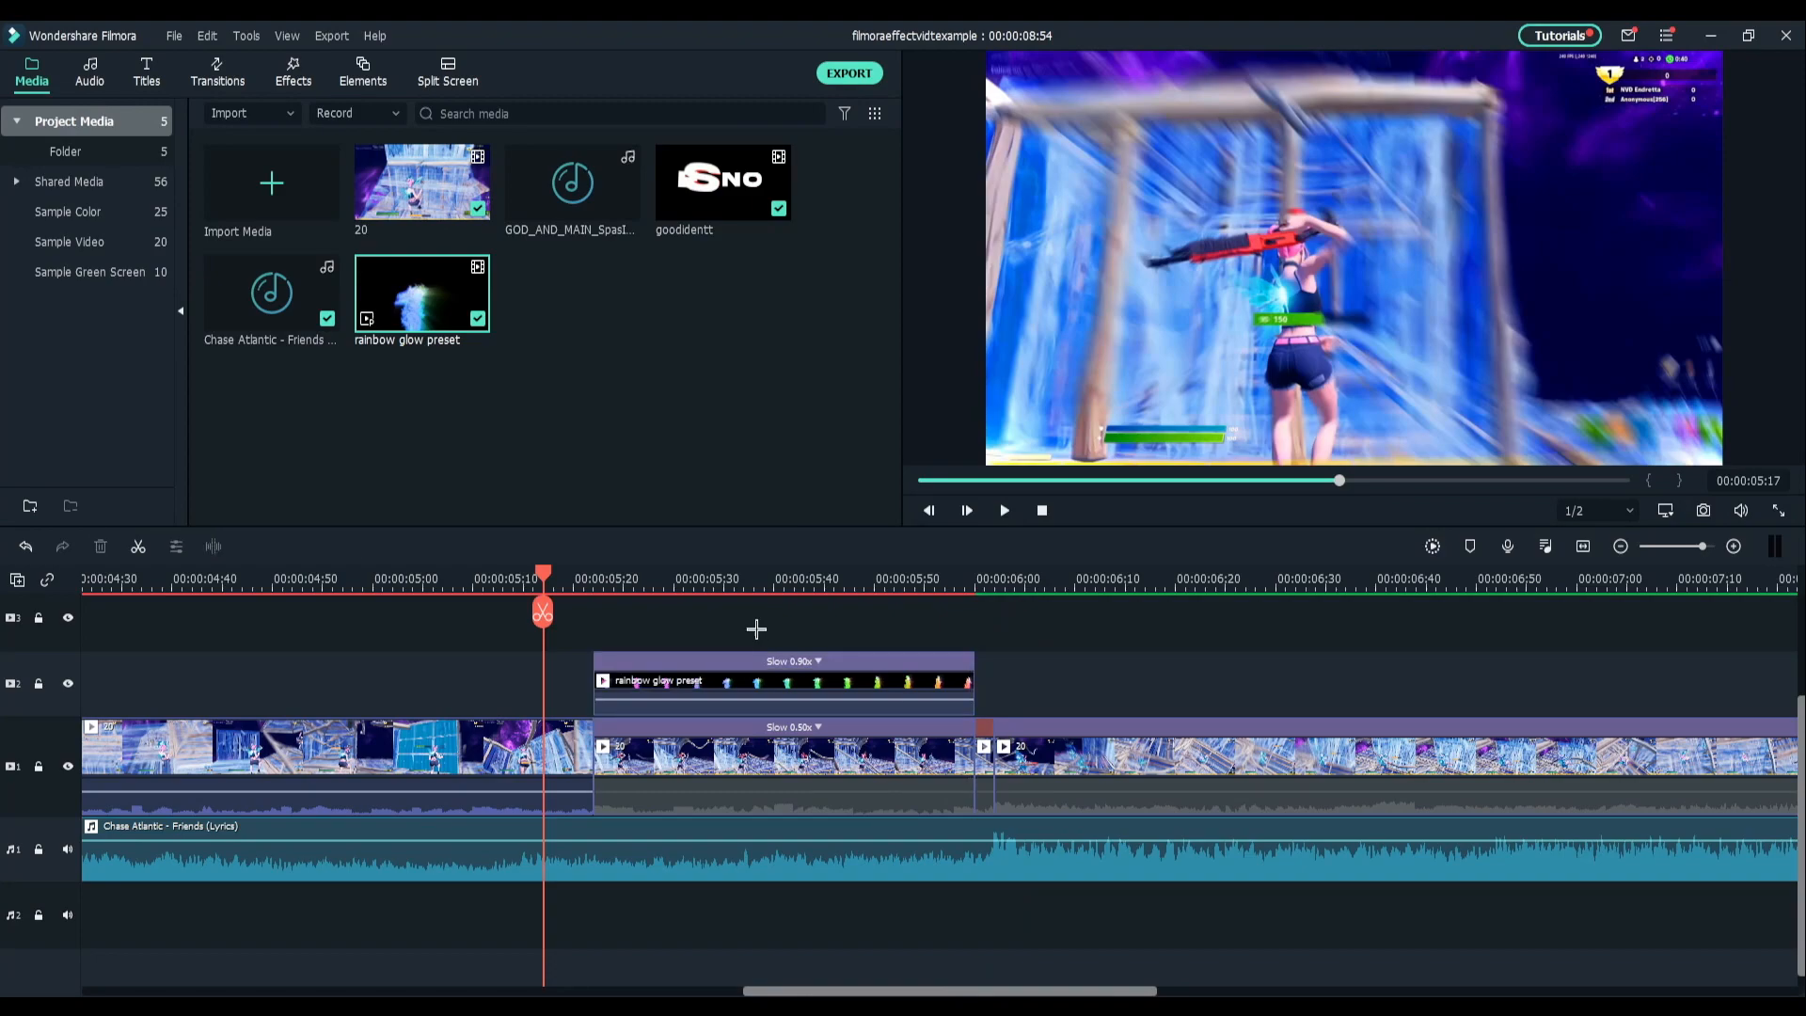
Set the rainbow glow overlay's compositing blending mode to Screen and apply it.
double_click(753, 689)
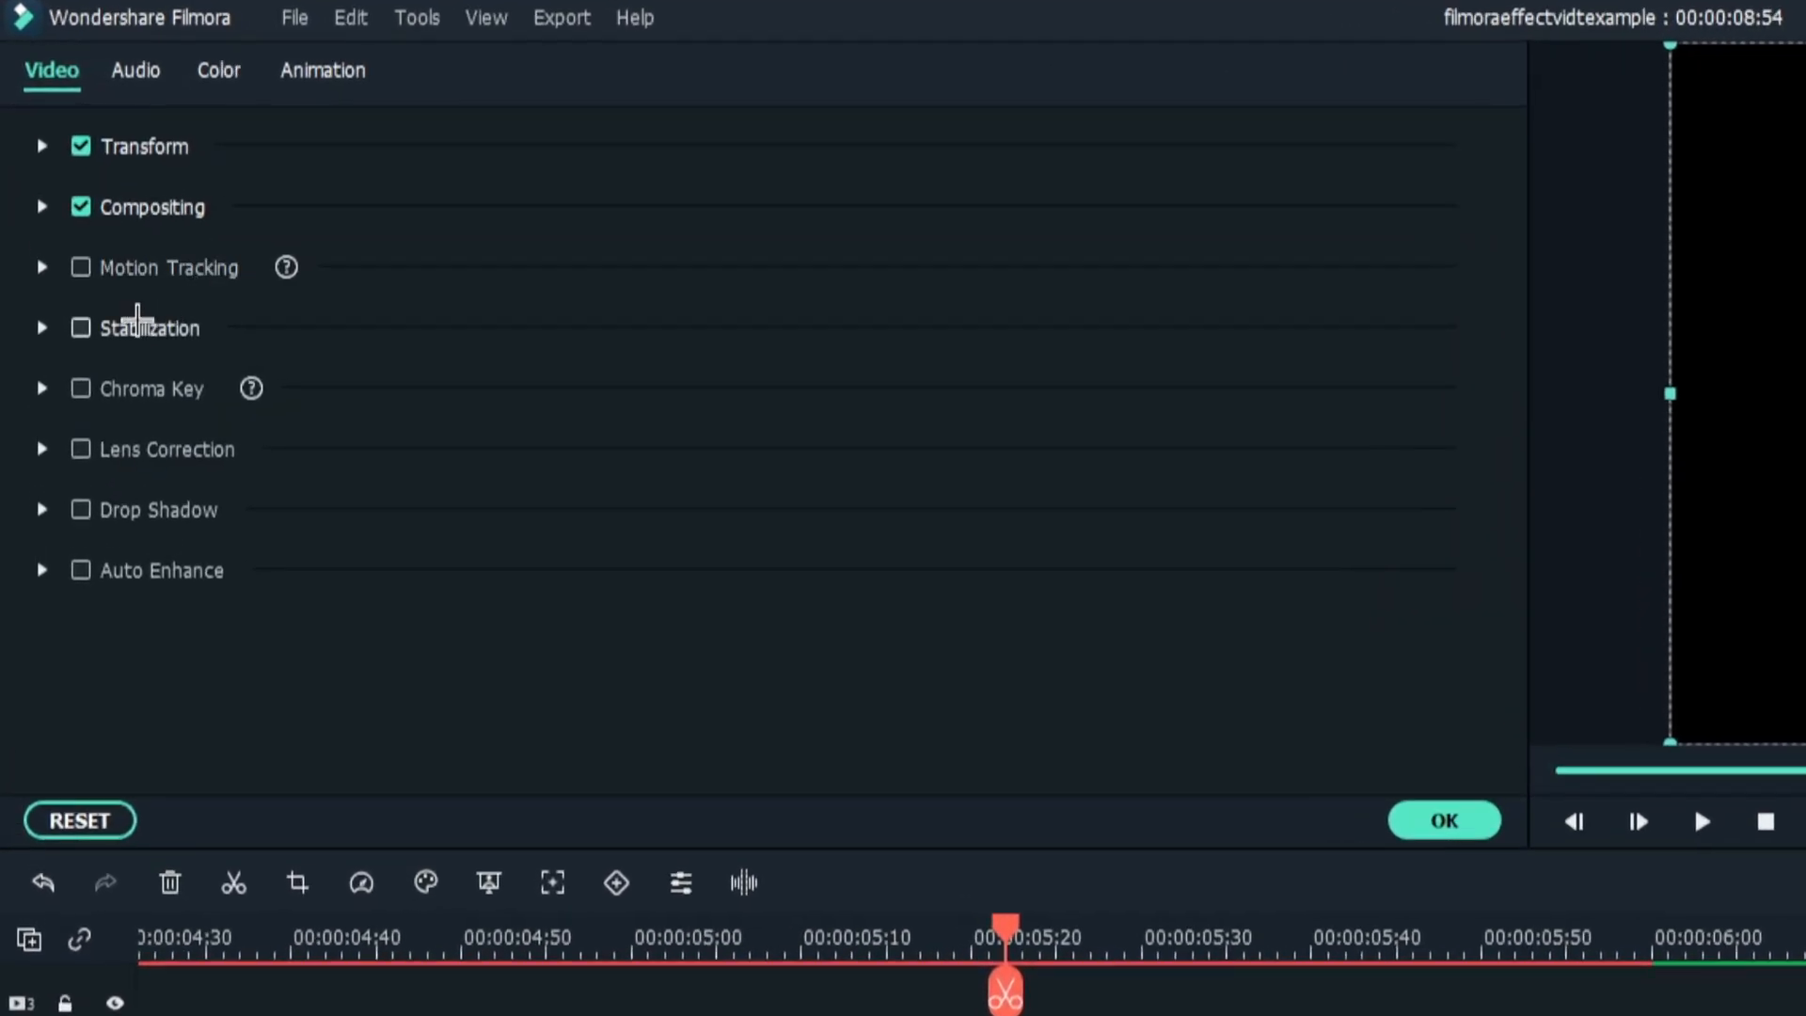
left_click(41, 207)
left_click(629, 295)
scroll(721, 688, "down", 2)
scroll(742, 685, "down", 2)
scroll(718, 669, "up", 4)
left_click(717, 669)
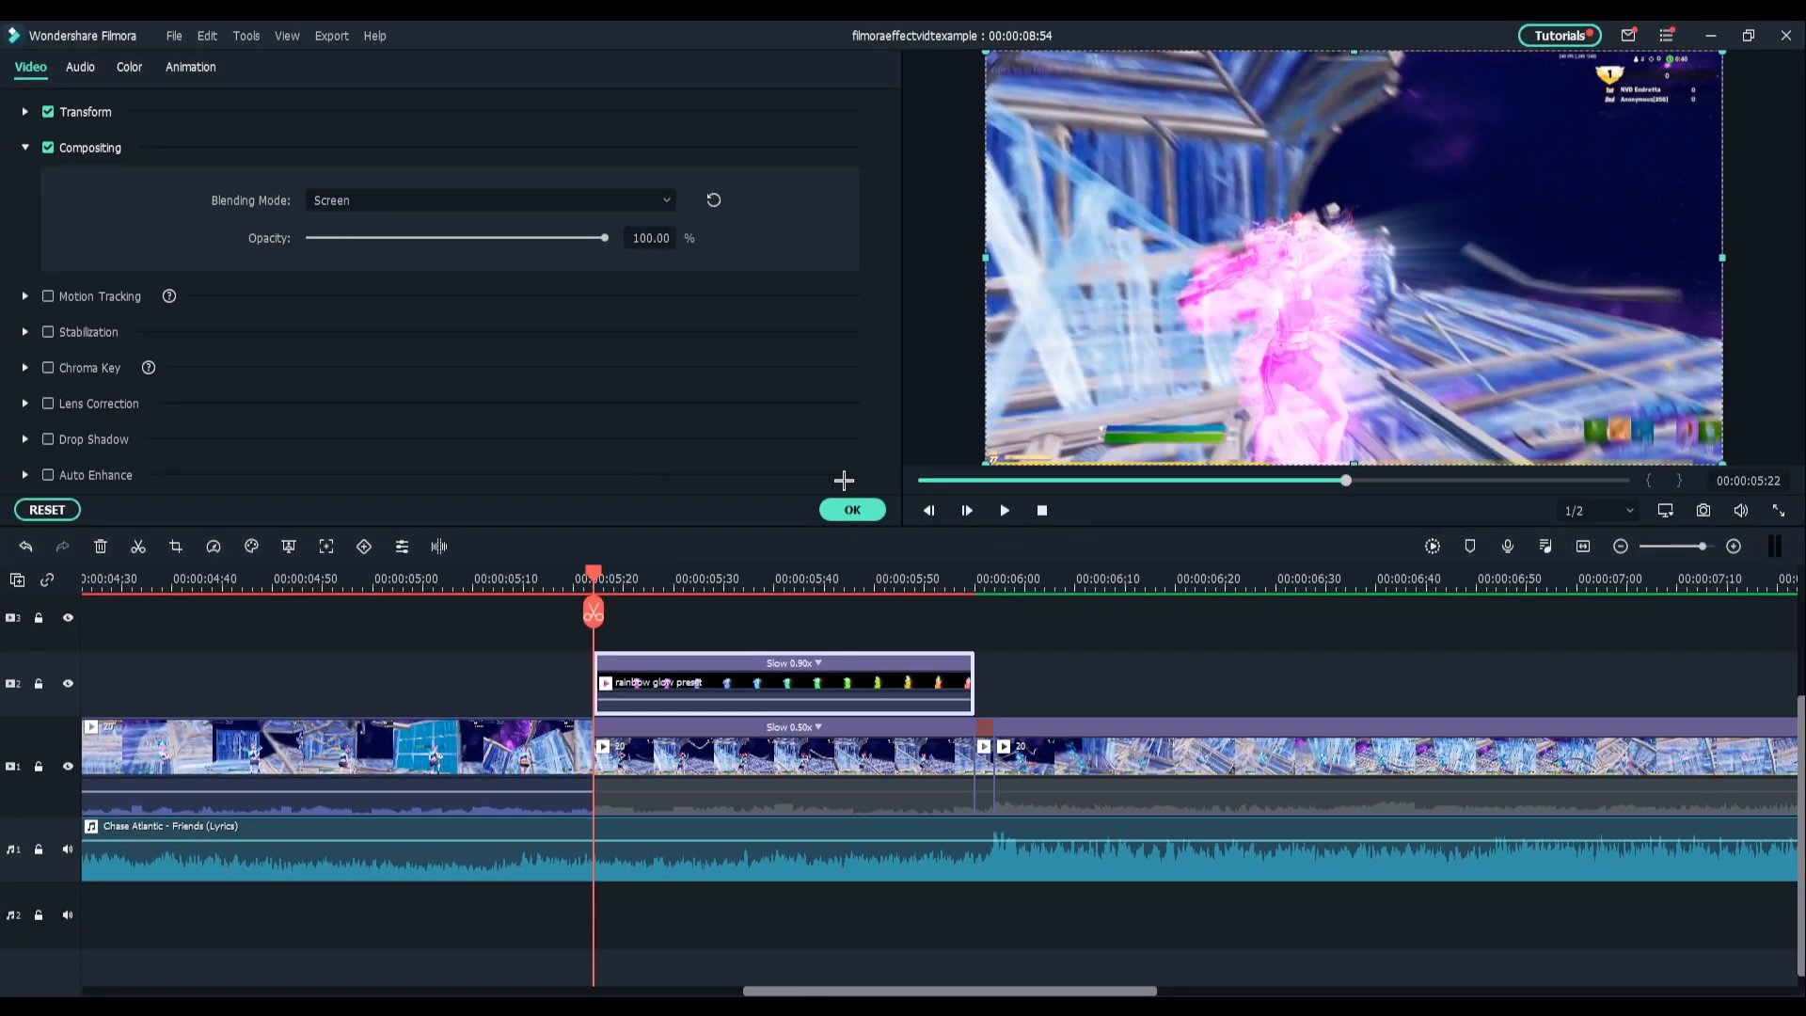
left_click(852, 509)
left_click(1042, 632)
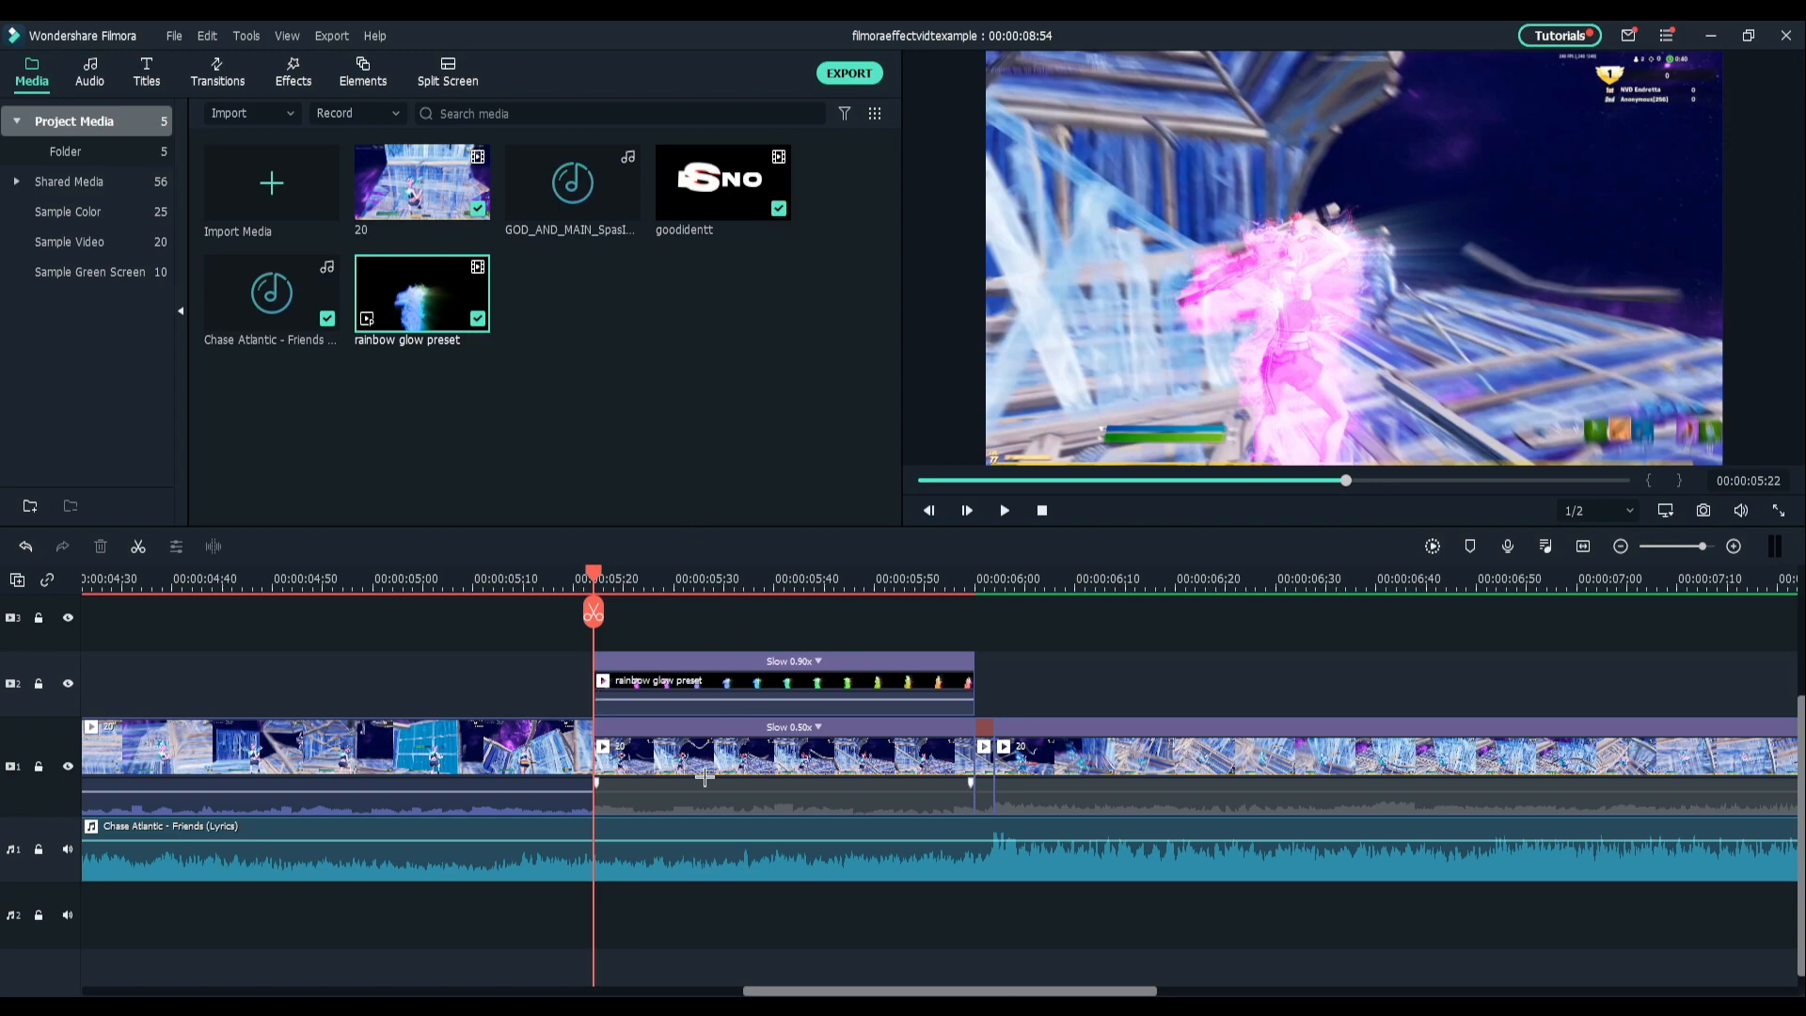
Open Advanced Color Correction for the slow-motion clip beneath the glow overlay and choose the Cool Film 3D LUT.
right_click(764, 668)
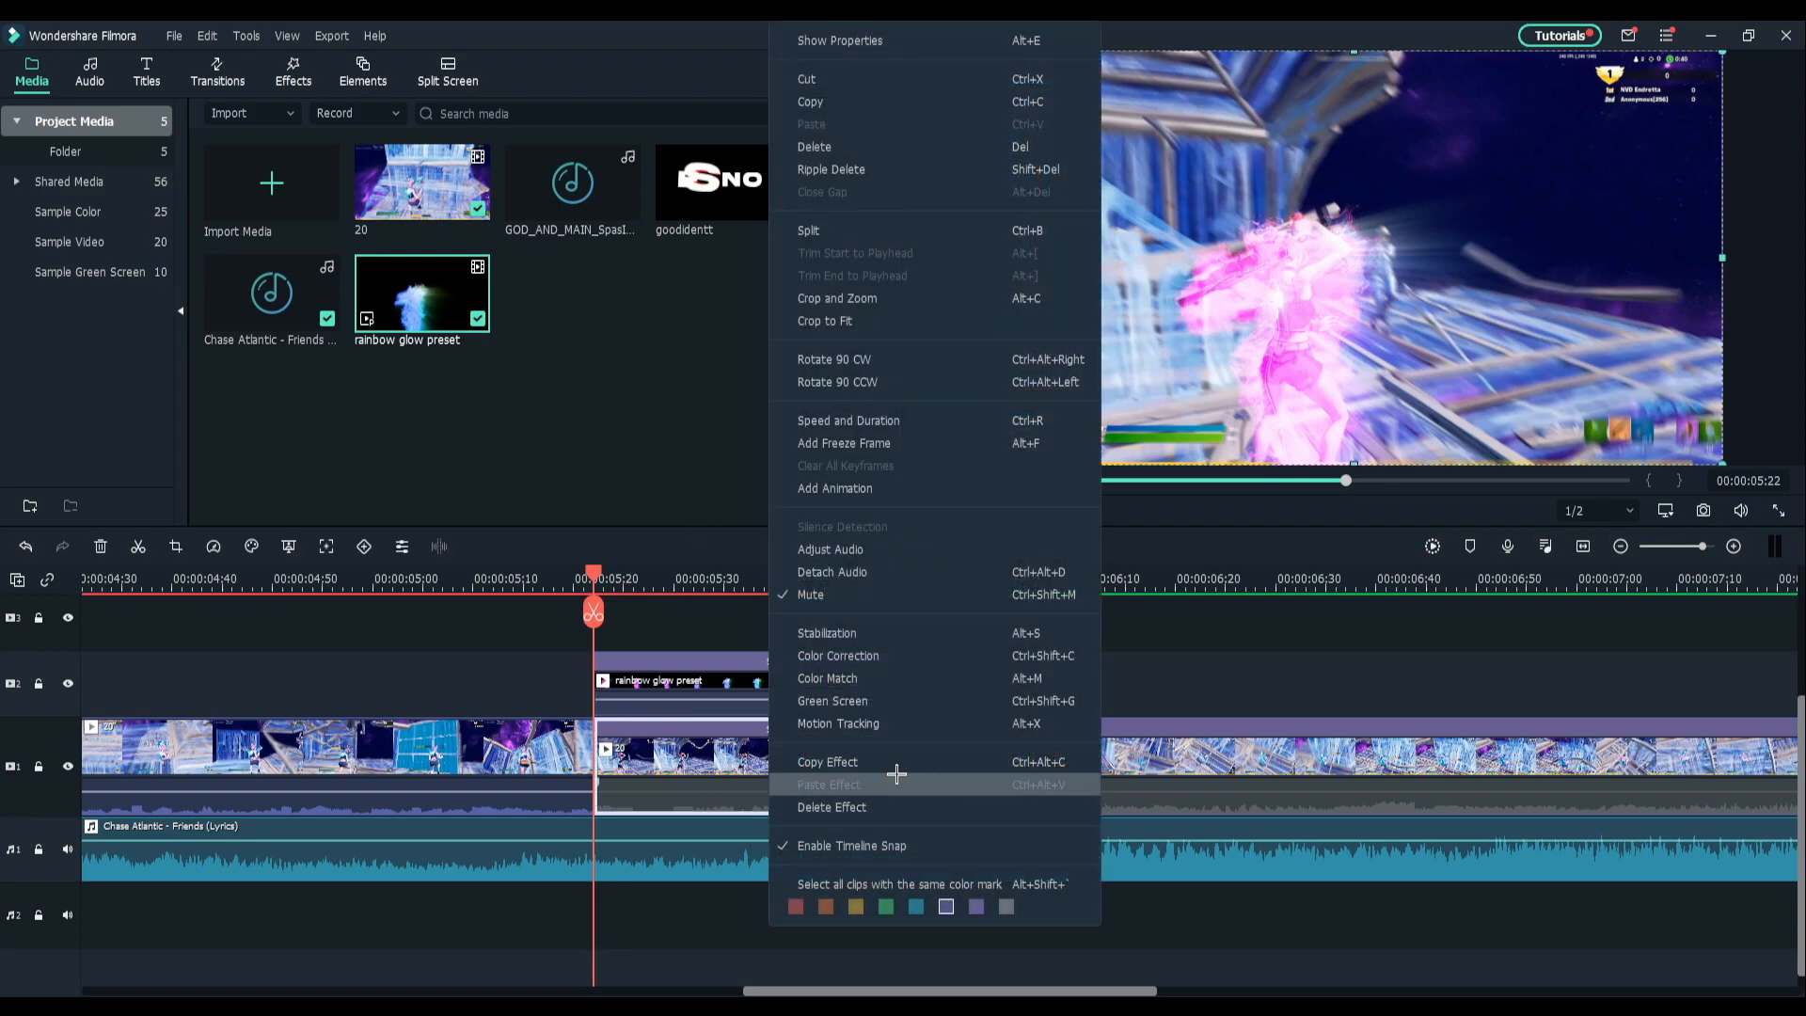
left_click(866, 658)
left_click(411, 201)
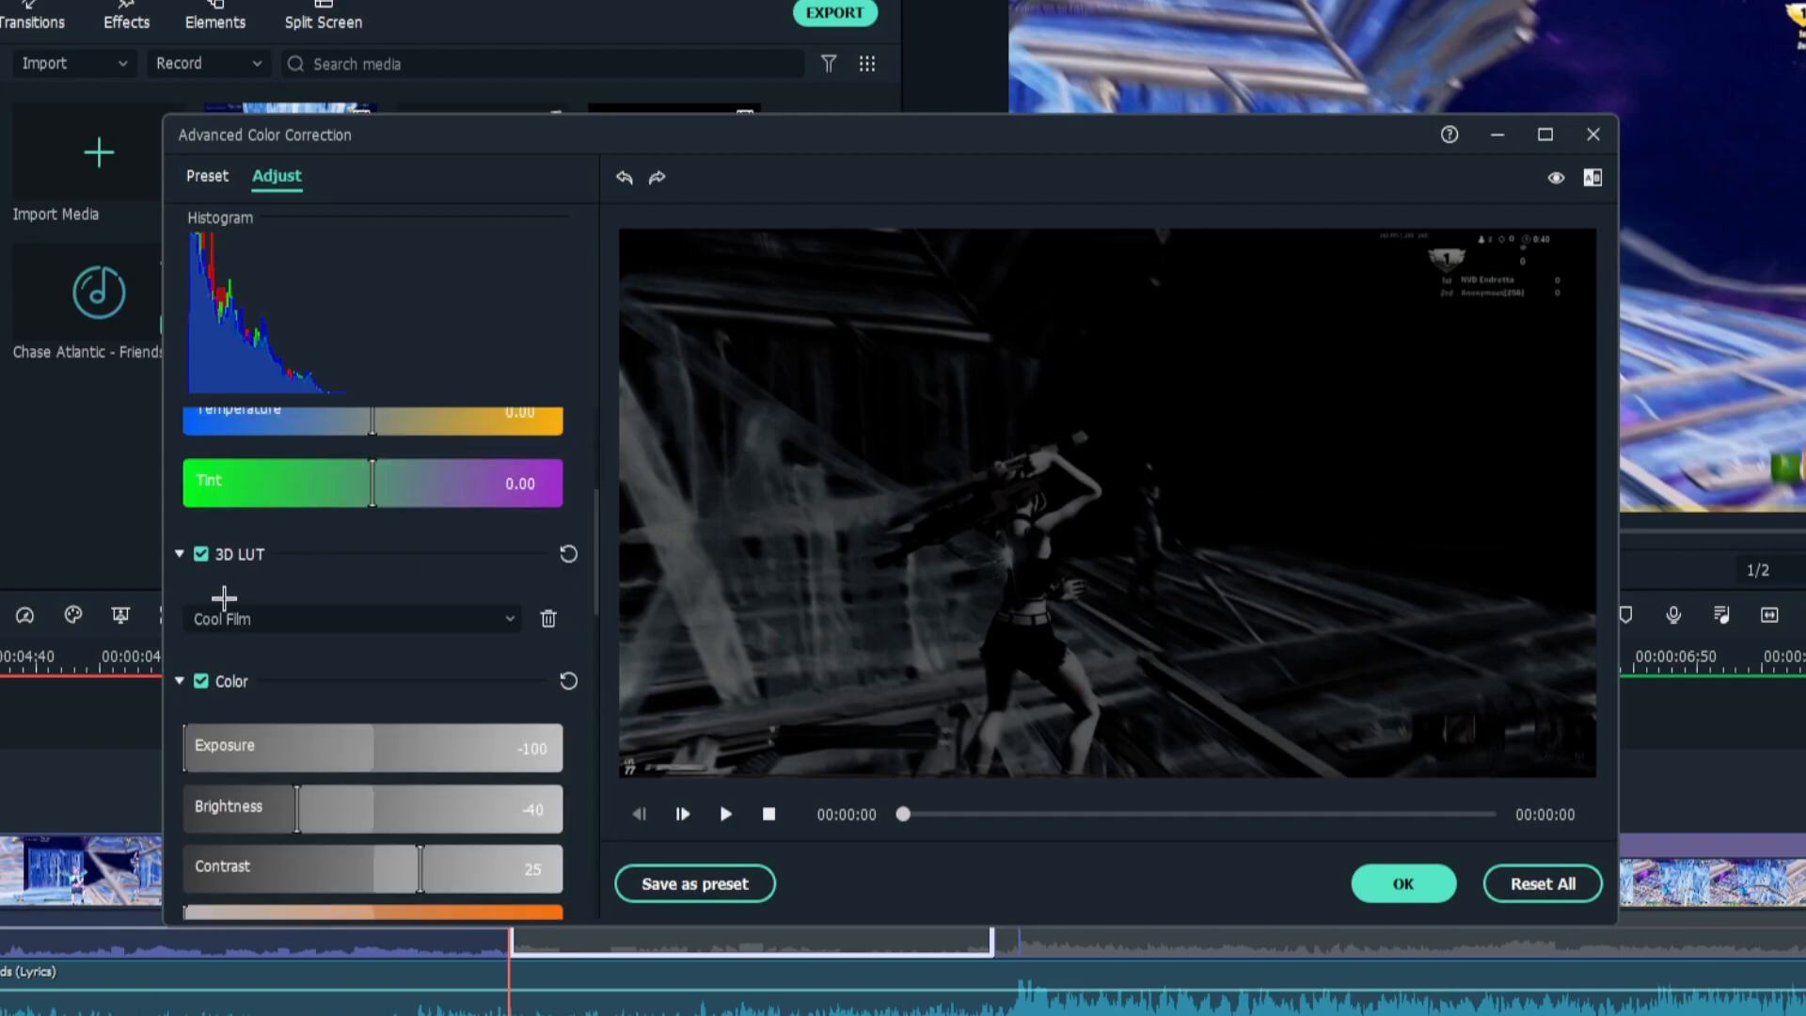
left_click(307, 617)
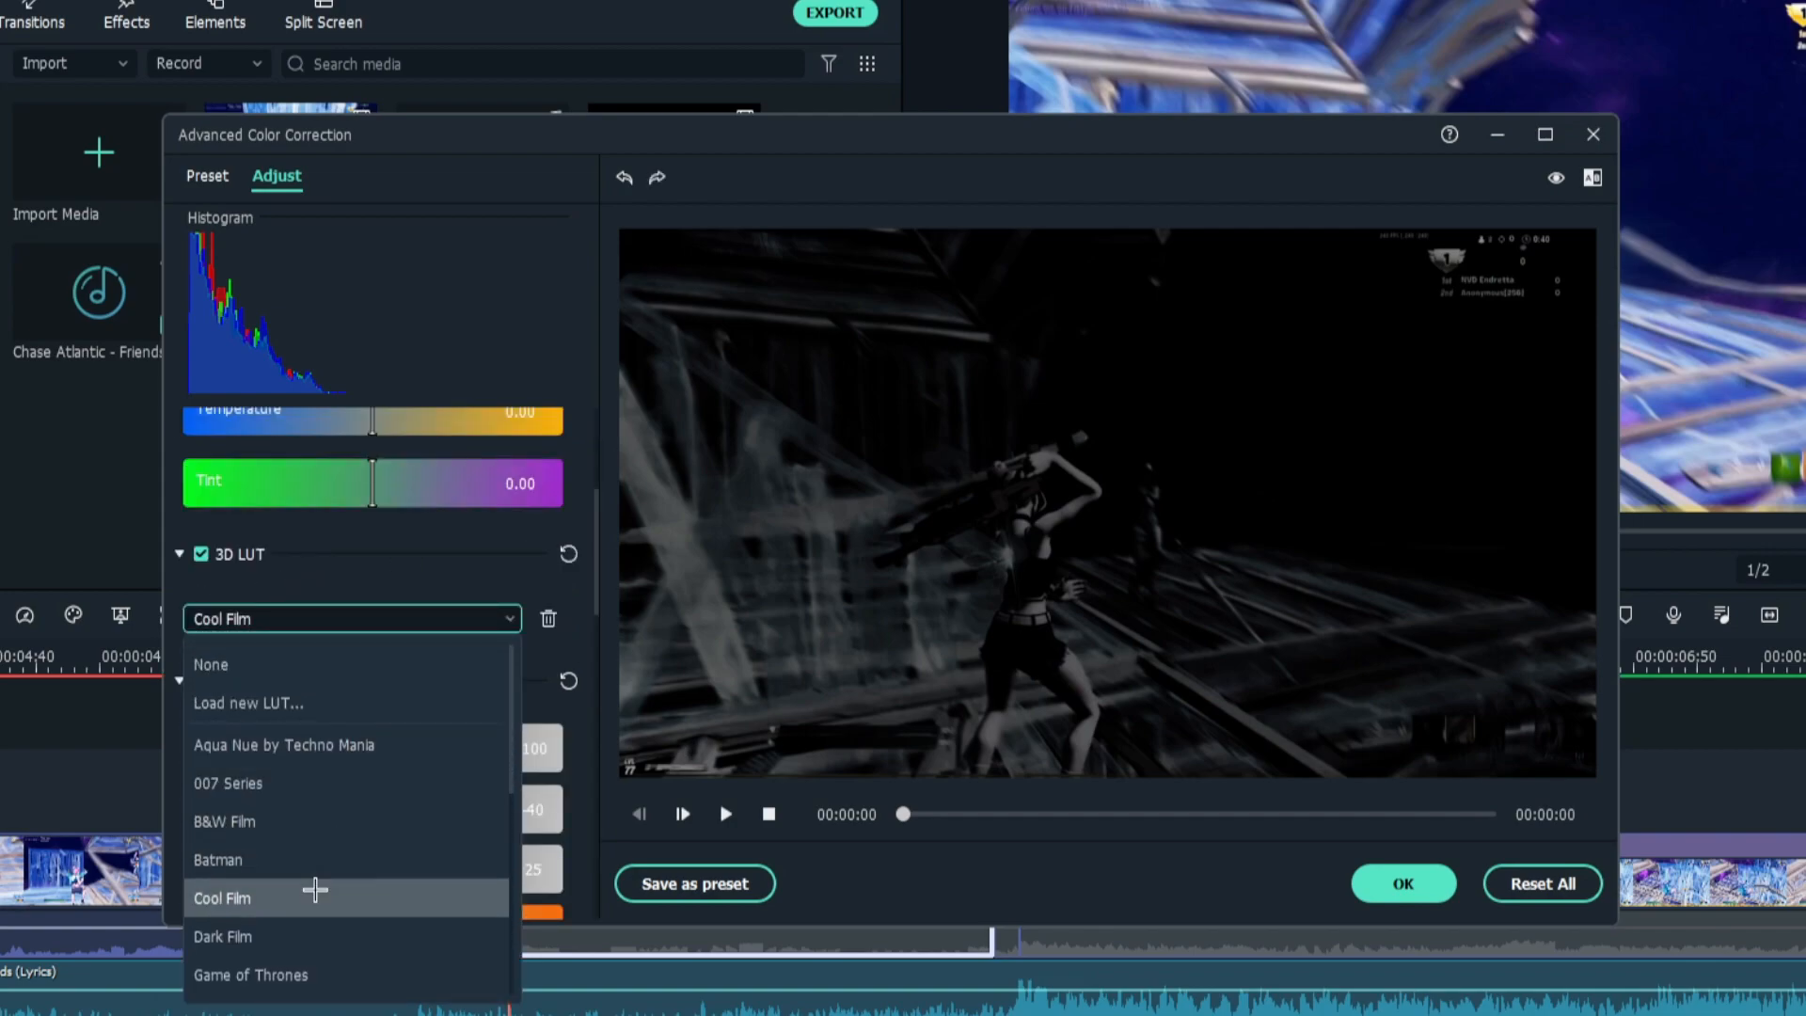
left_click(311, 899)
Review and apply the dark color correction with exposure -100, brightness -40, contrast 25, vibrance and saturation -100, and vignette amount and size 100.
scroll(584, 677, "down", 3)
scroll(293, 517, "up", 1)
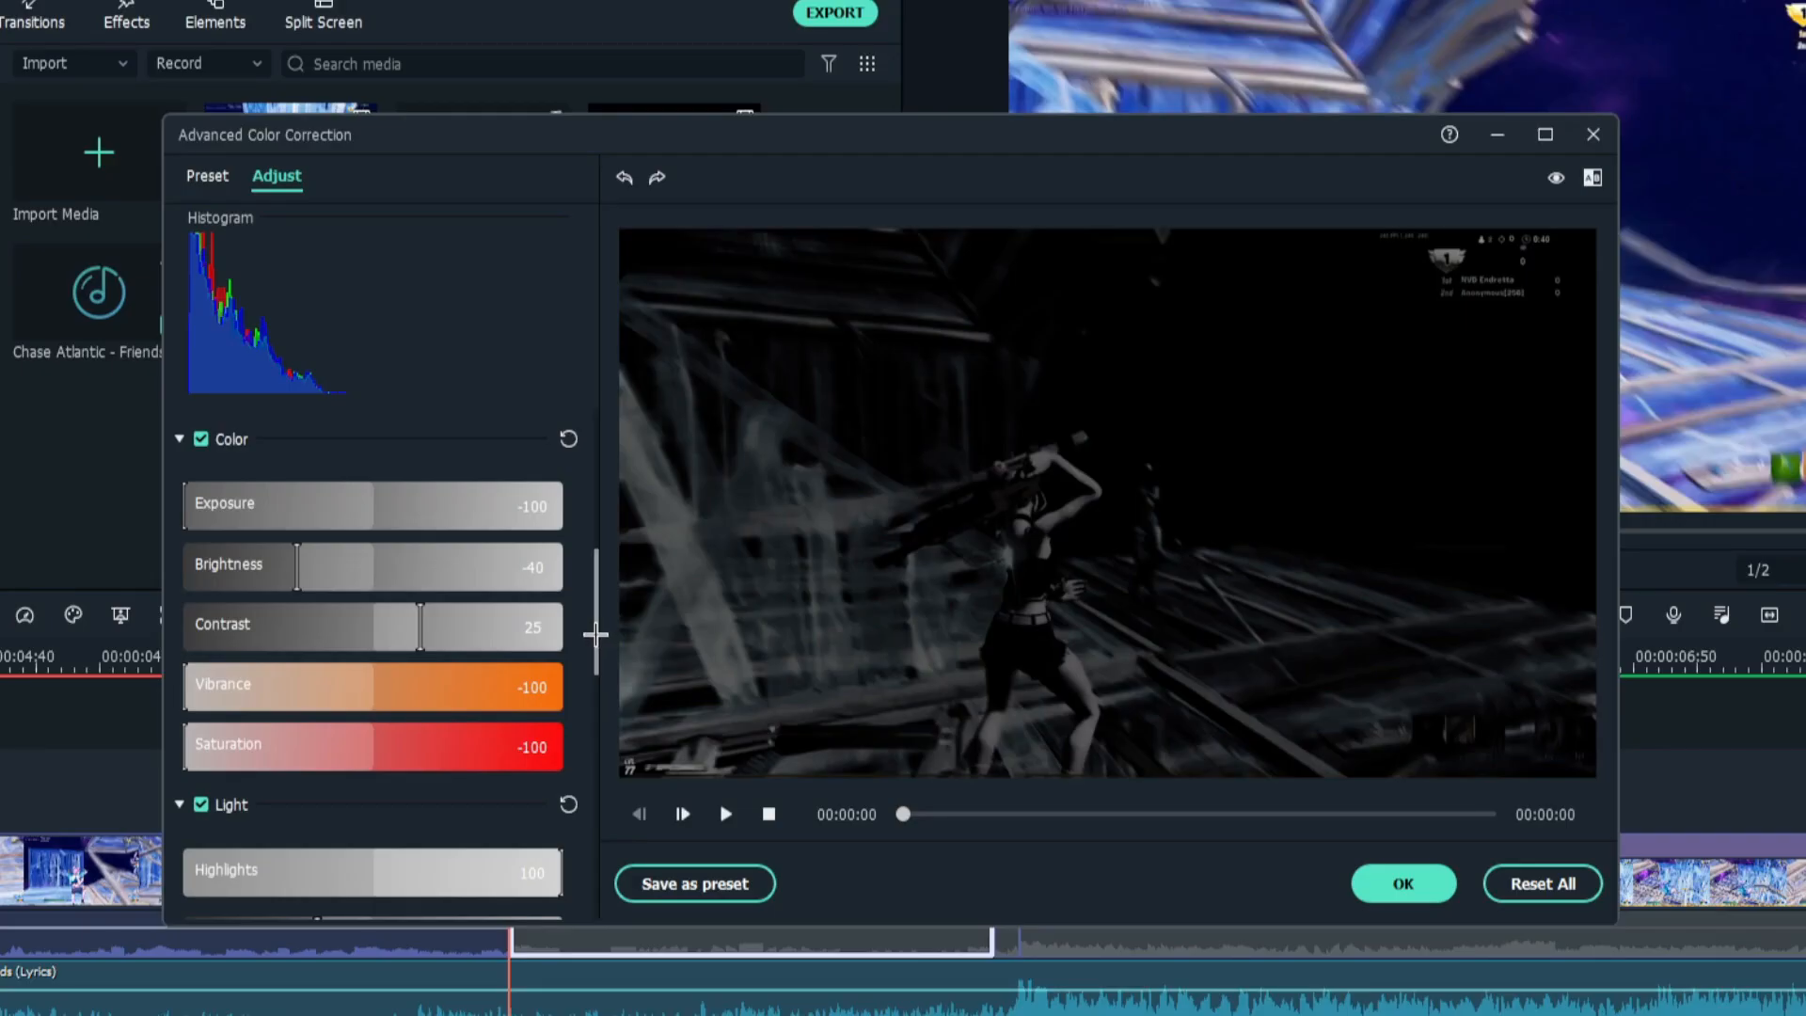
left_click_drag(594, 635, 596, 695)
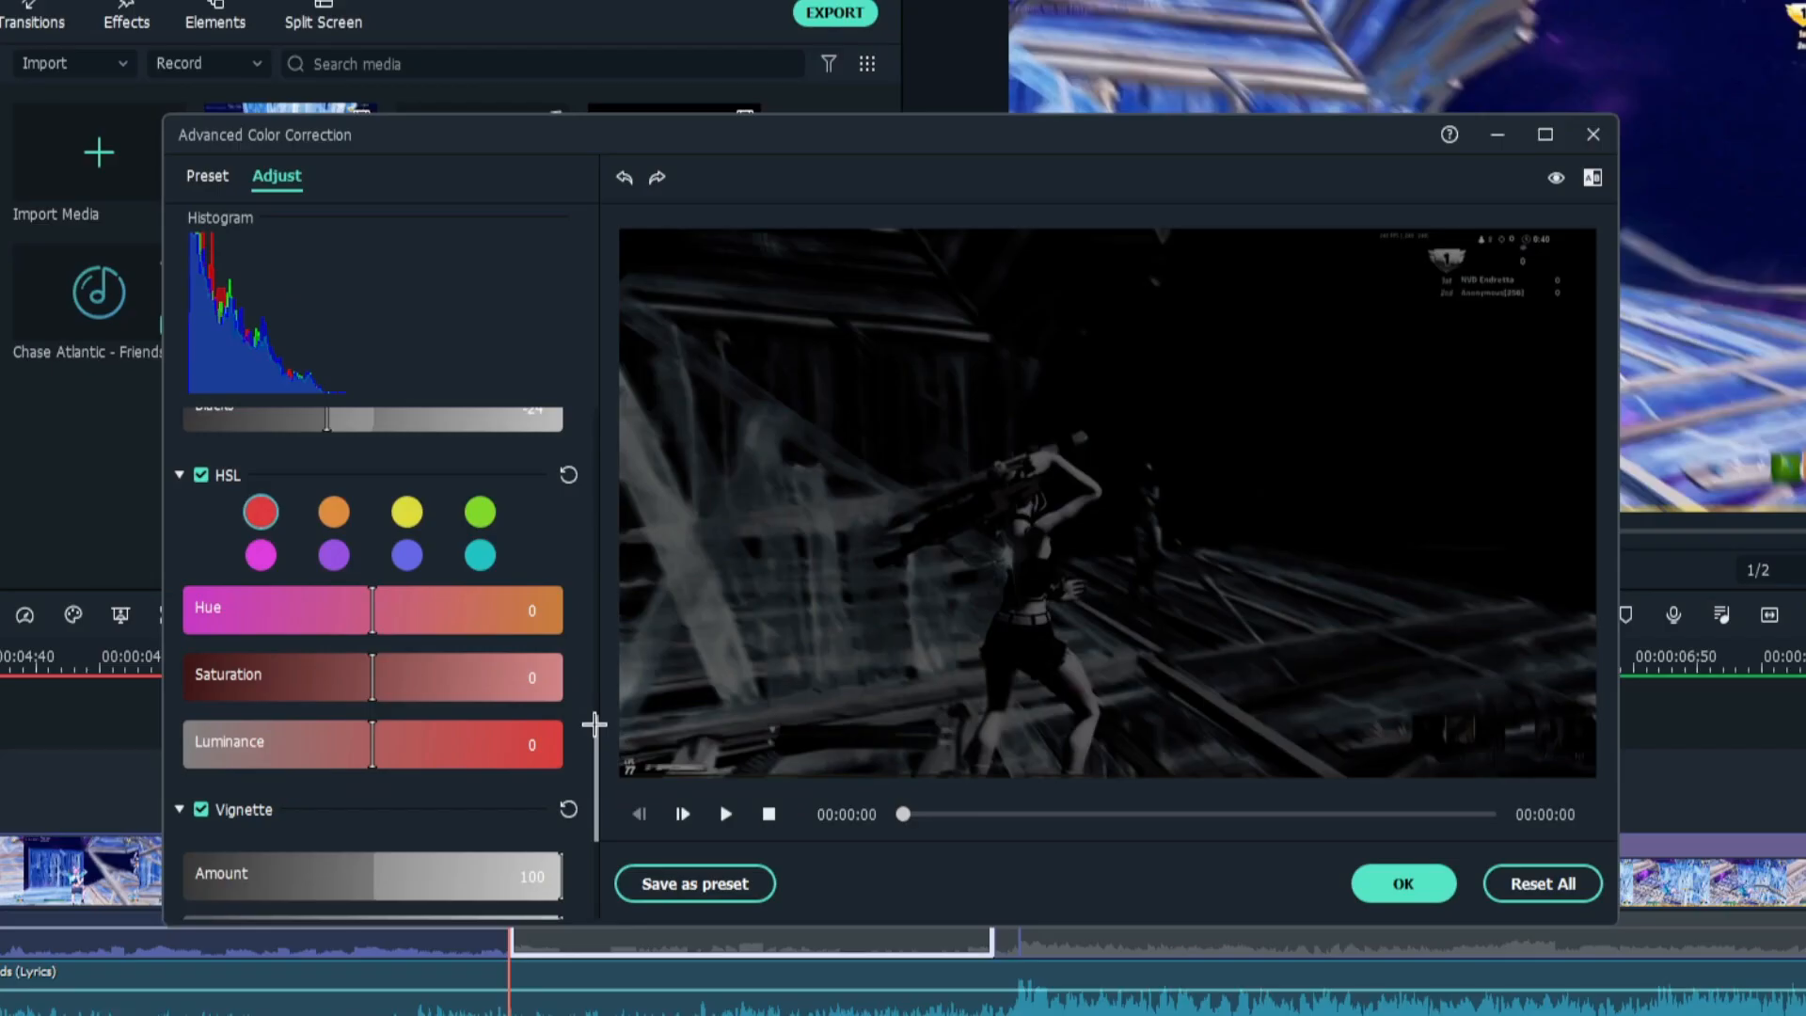
left_click_drag(595, 734, 610, 837)
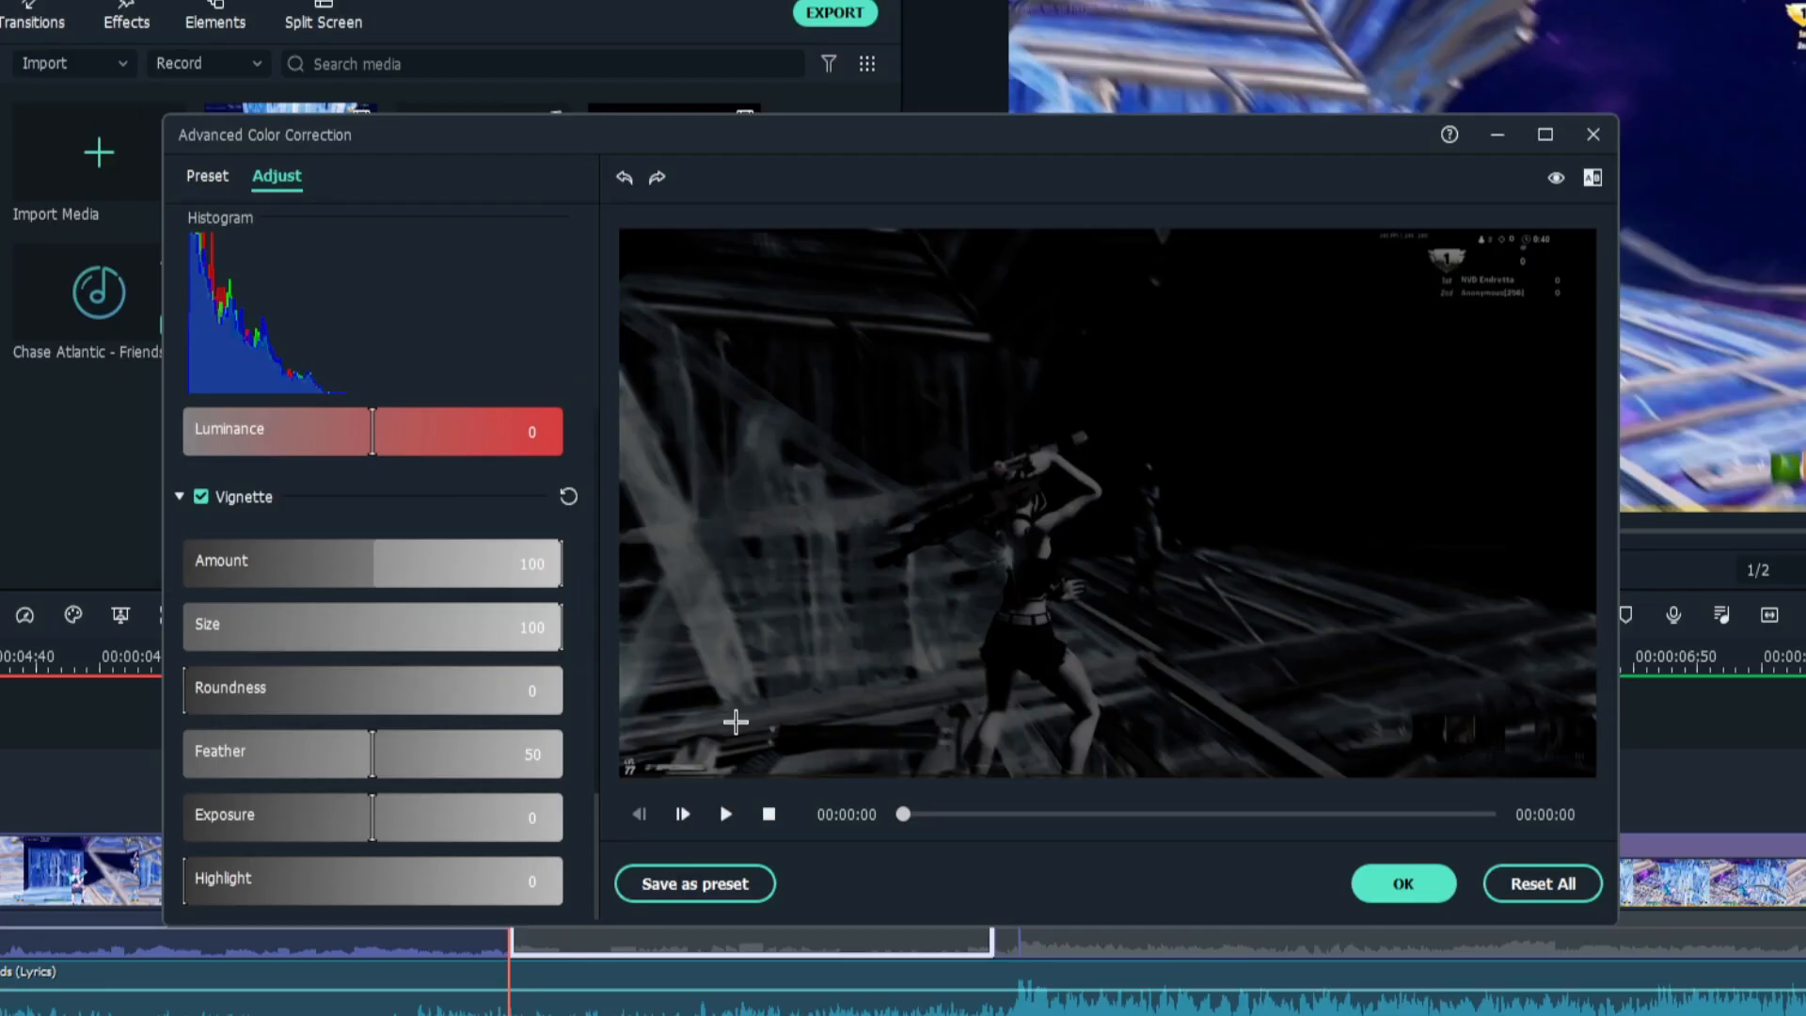
left_click(716, 884)
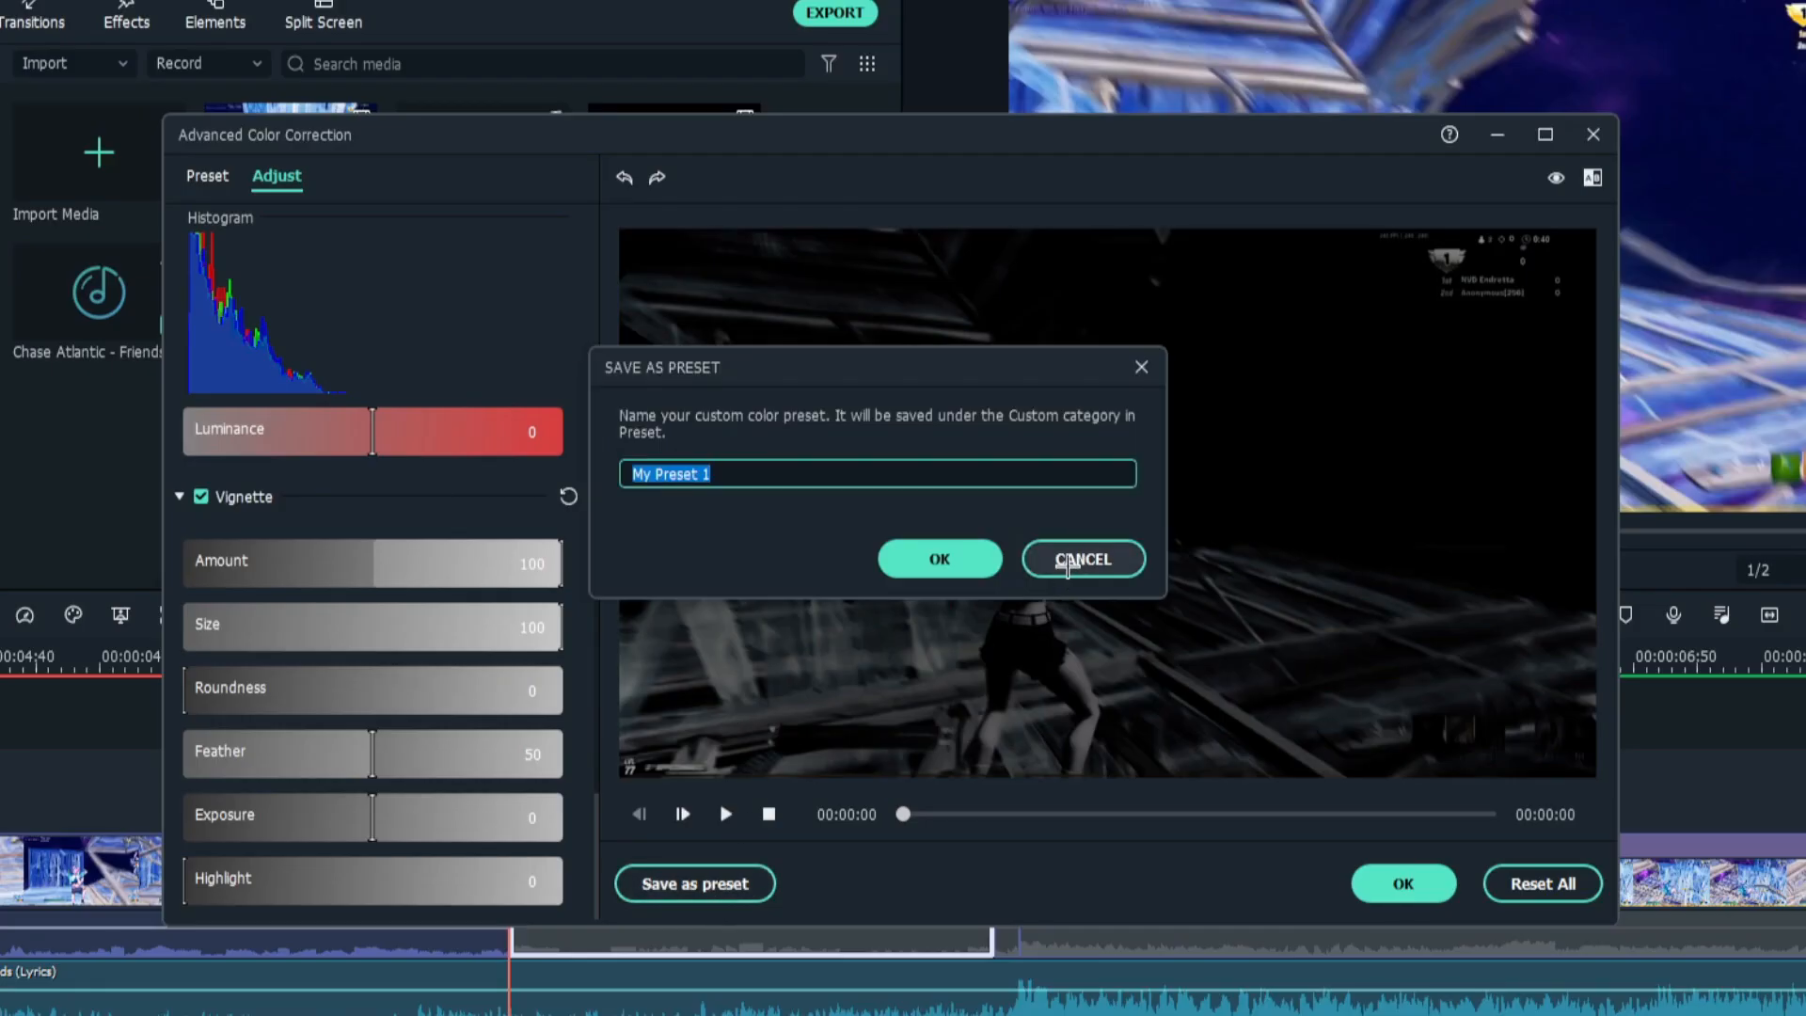
left_click(1065, 559)
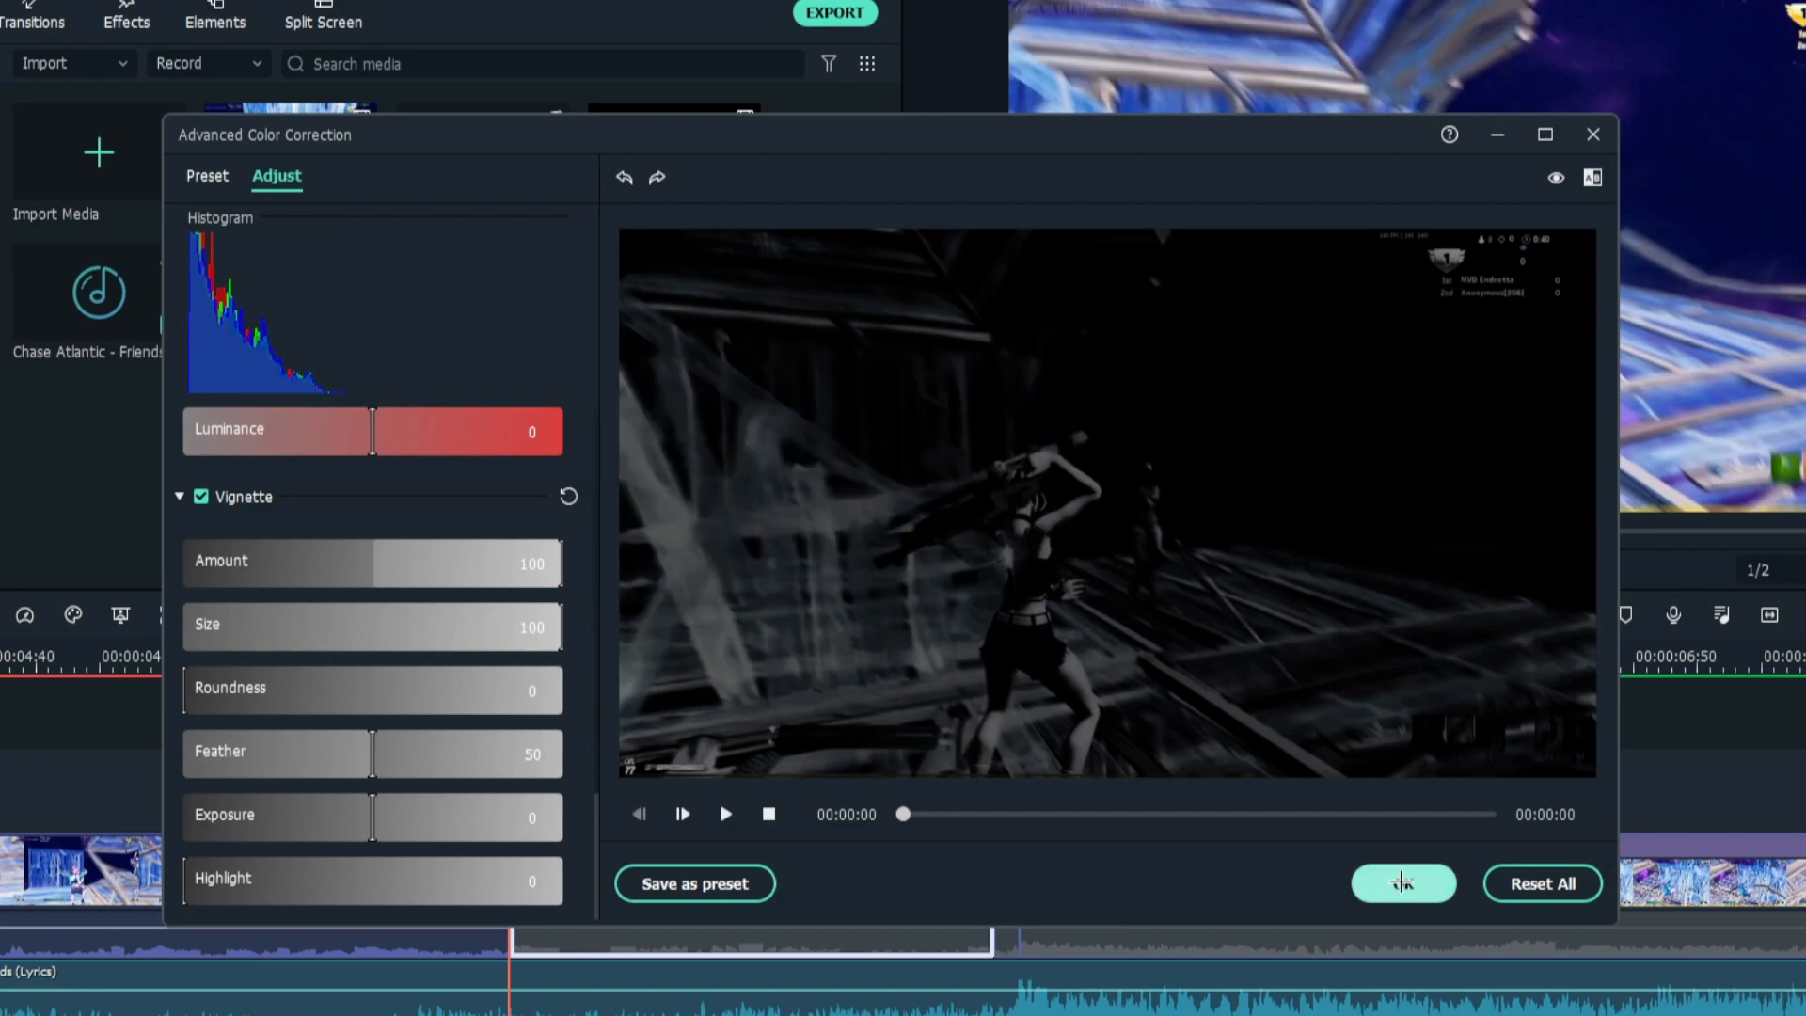
left_click(1402, 882)
Preview the darkened section and add the Dissolve transition from the favorites to the rainbow glow overlay.
left_click_drag(686, 591, 769, 591)
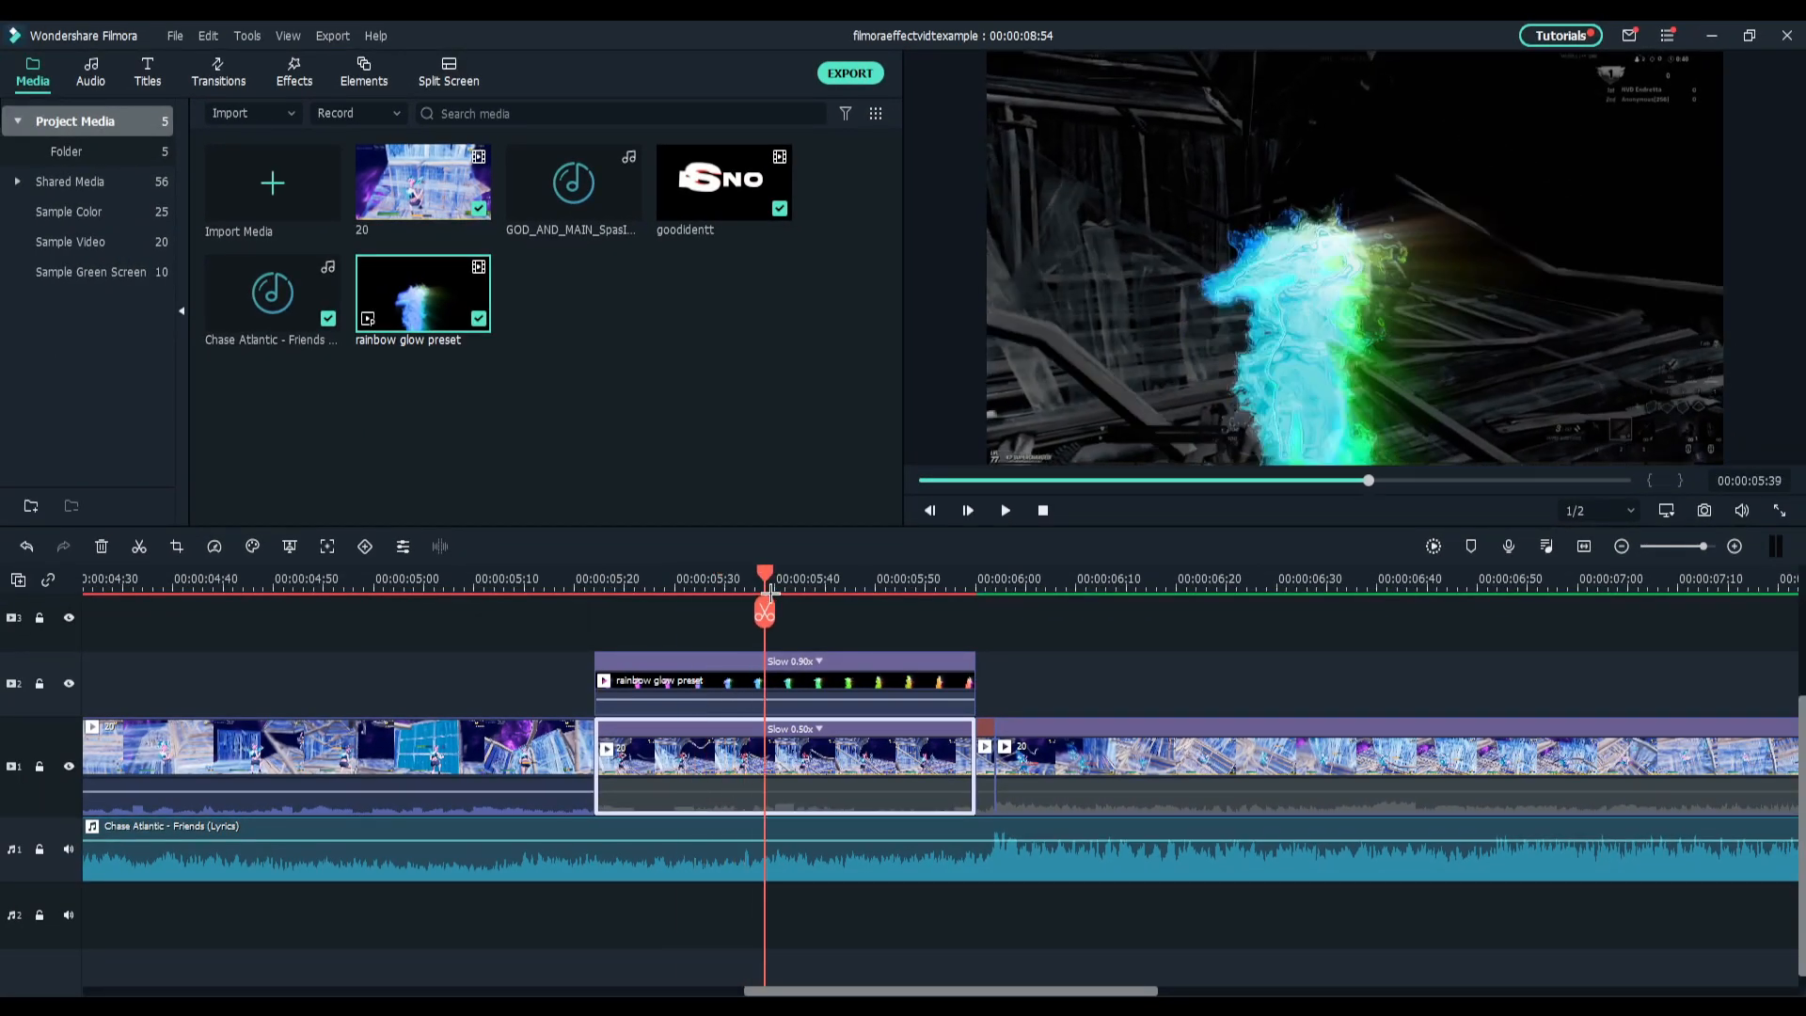
mouse_move(593, 582)
left_mouse_down()
mouse_move(573, 588)
mouse_move(611, 603)
mouse_move(570, 602)
left_mouse_up()
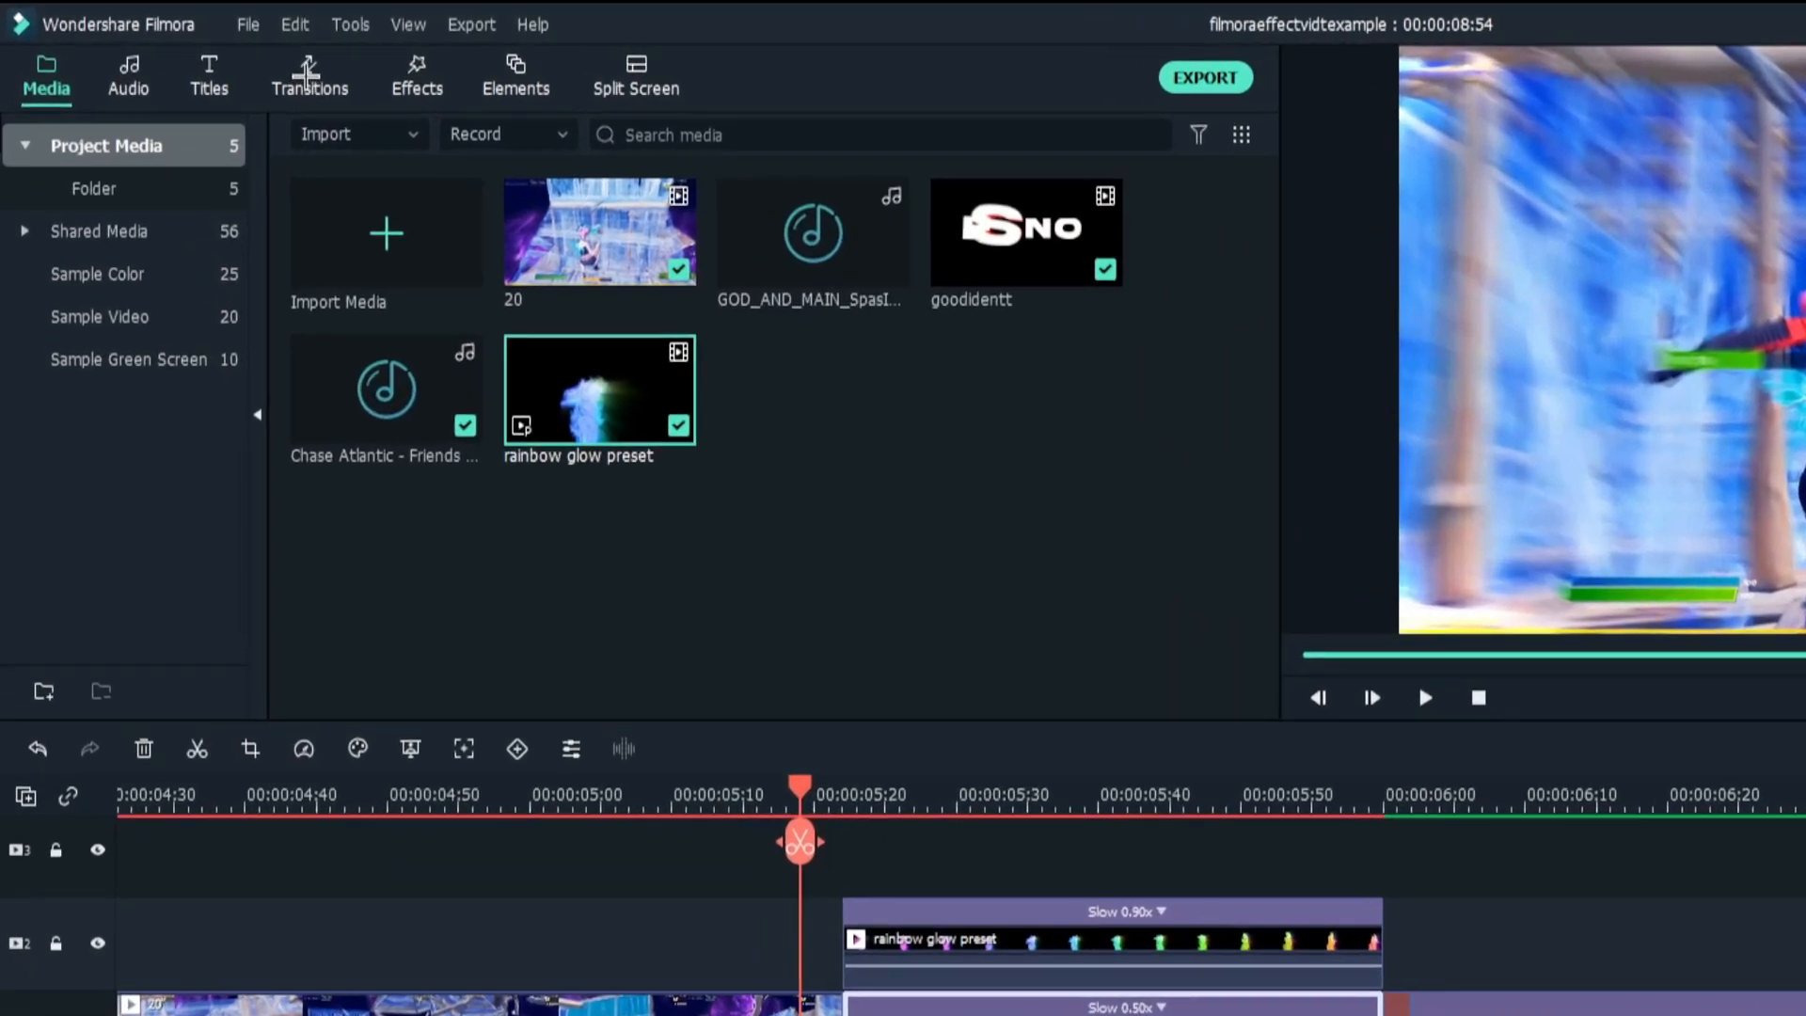
left_click(219, 72)
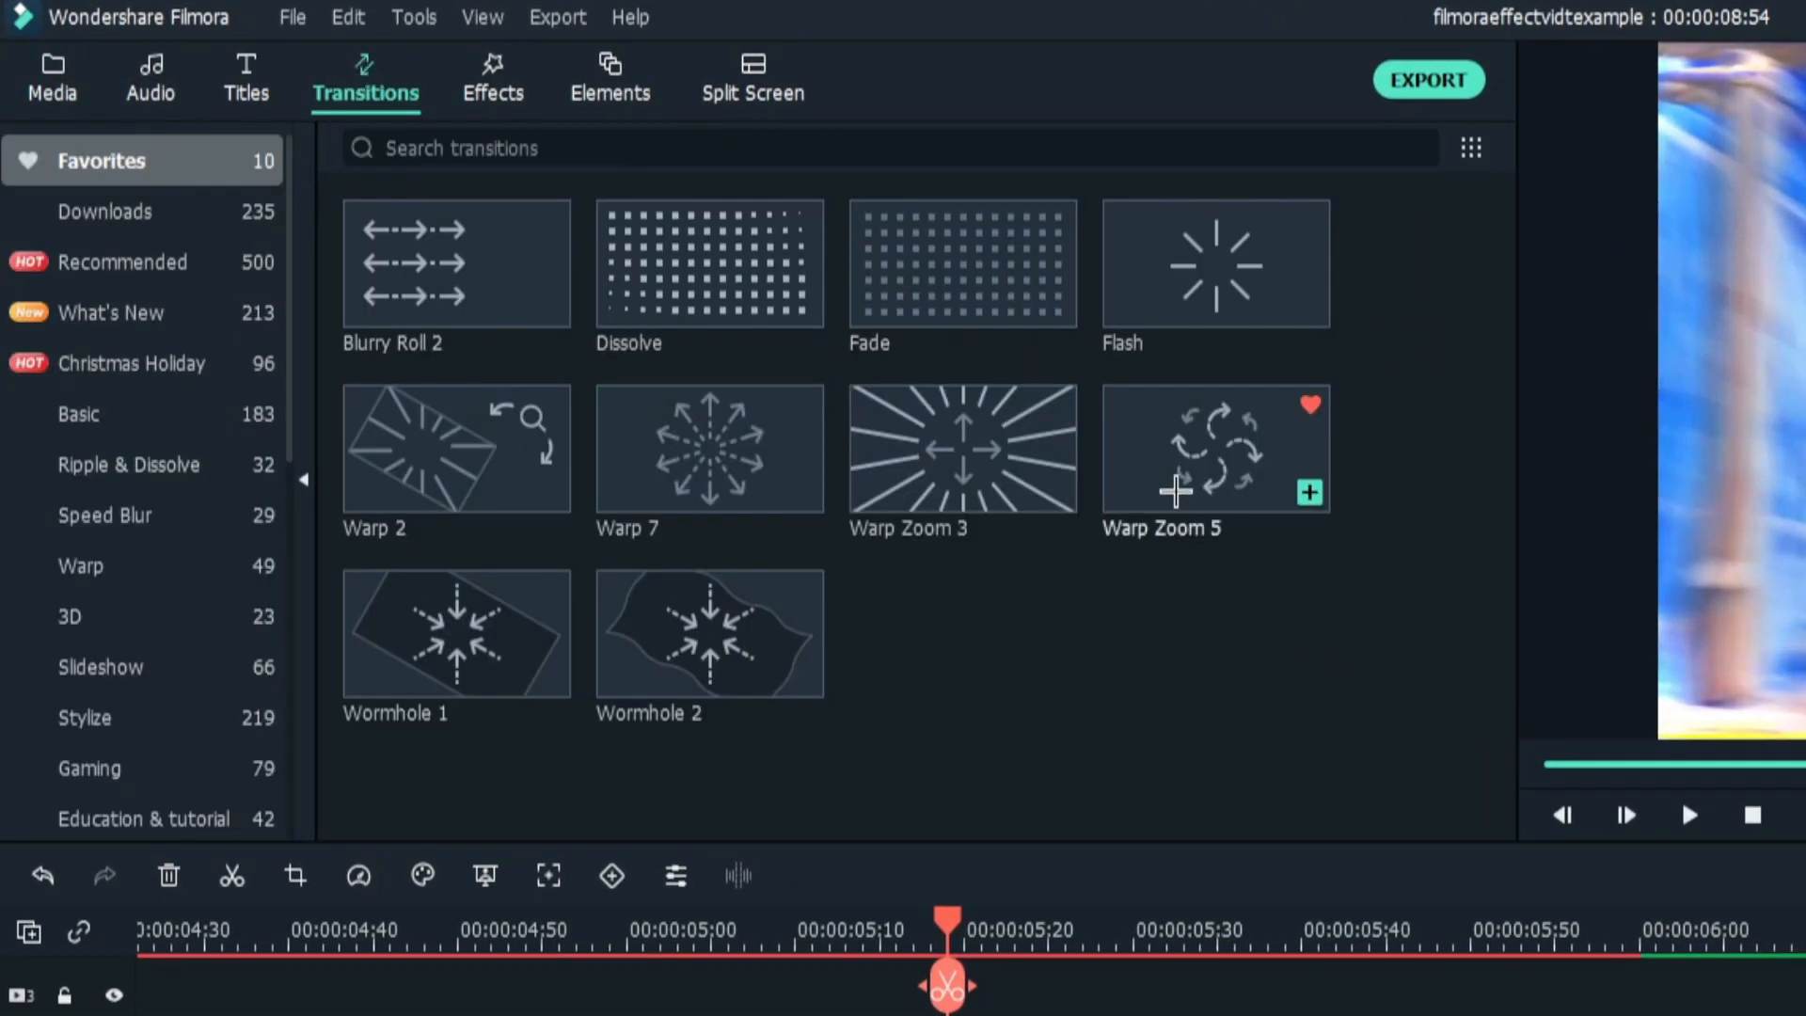
left_click_drag(652, 249, 1605, 1015)
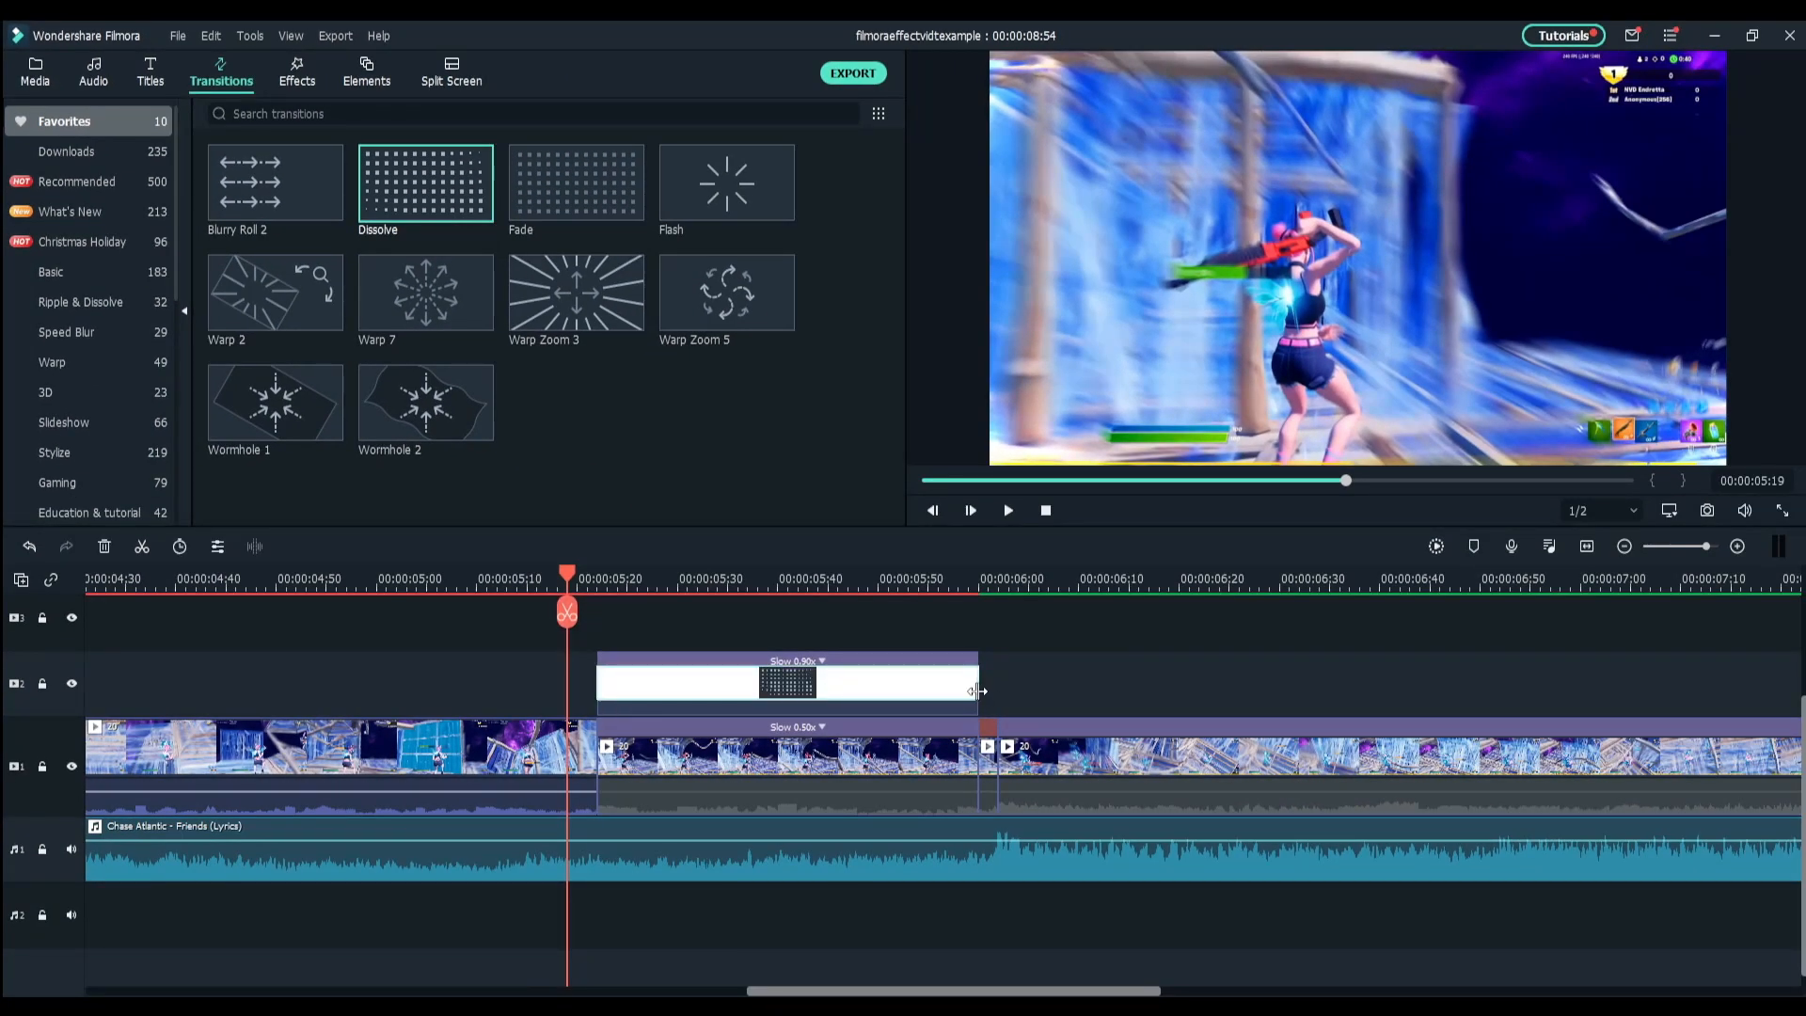
Shorten the Dissolve transition at the start of the rainbow glow overlay and preview the section from before the darkened clip.
left_click_drag(979, 691, 978, 691)
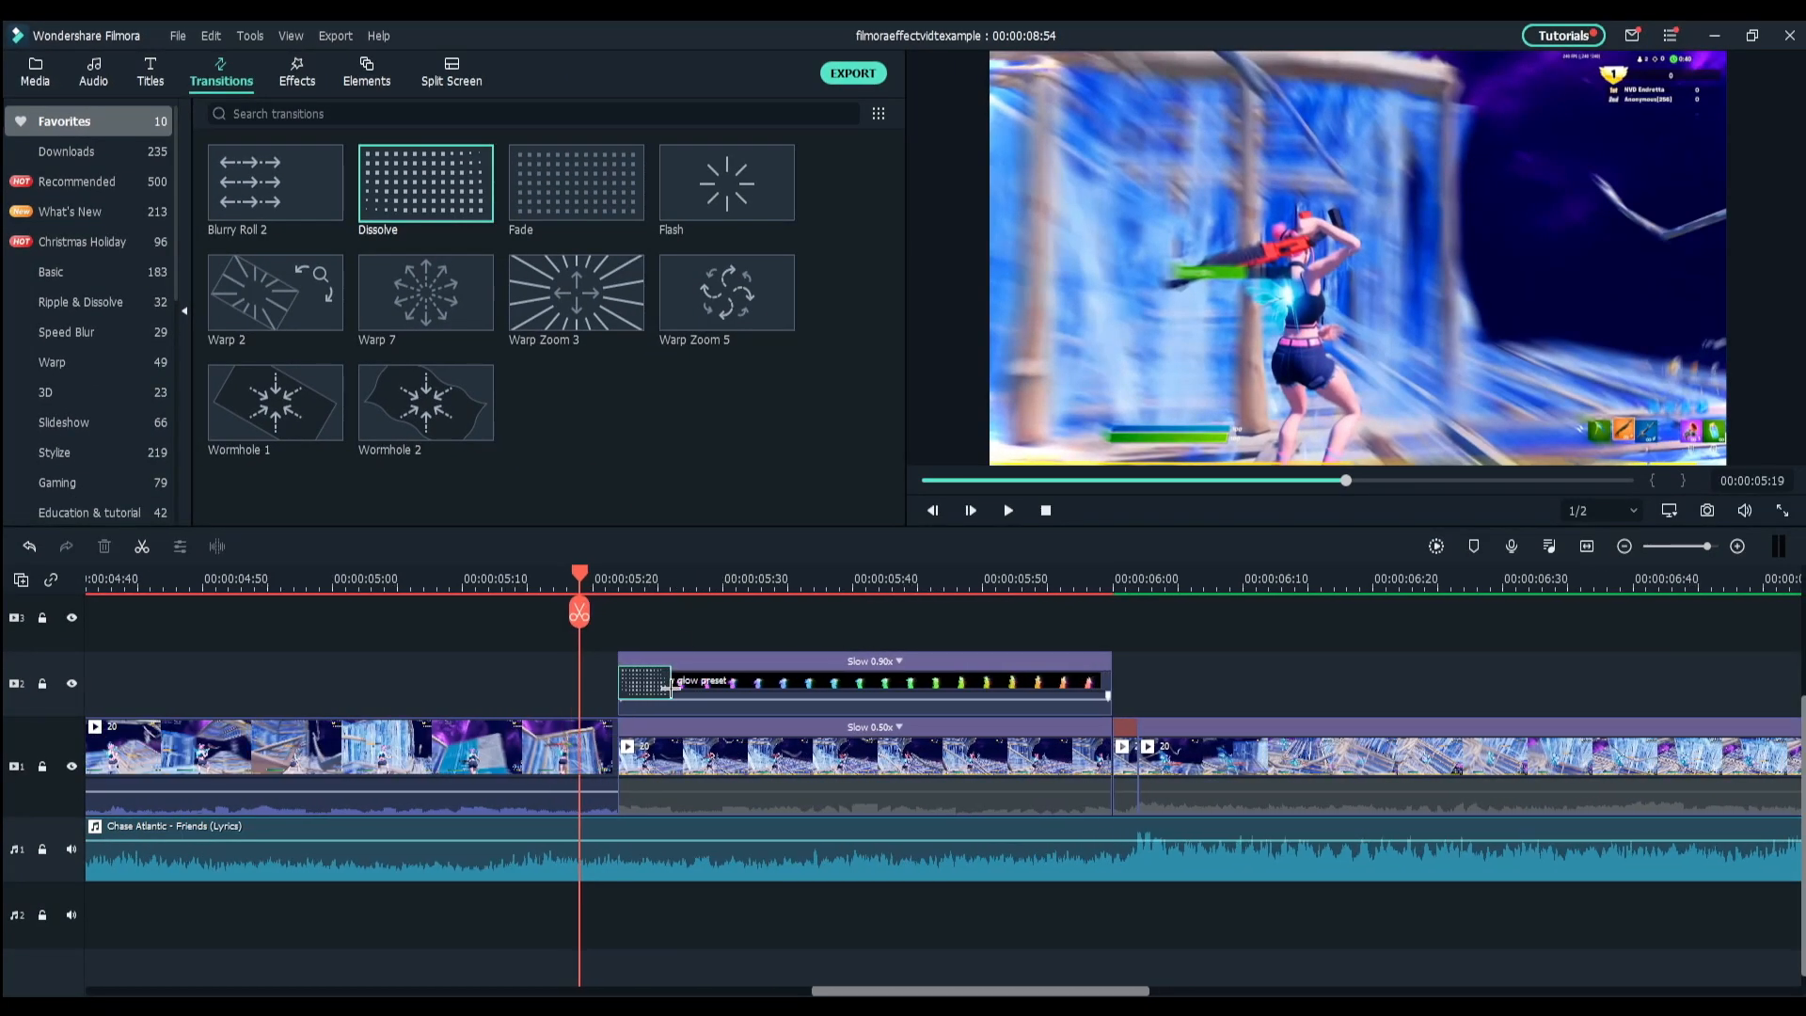
left_click_drag(604, 580, 762, 605)
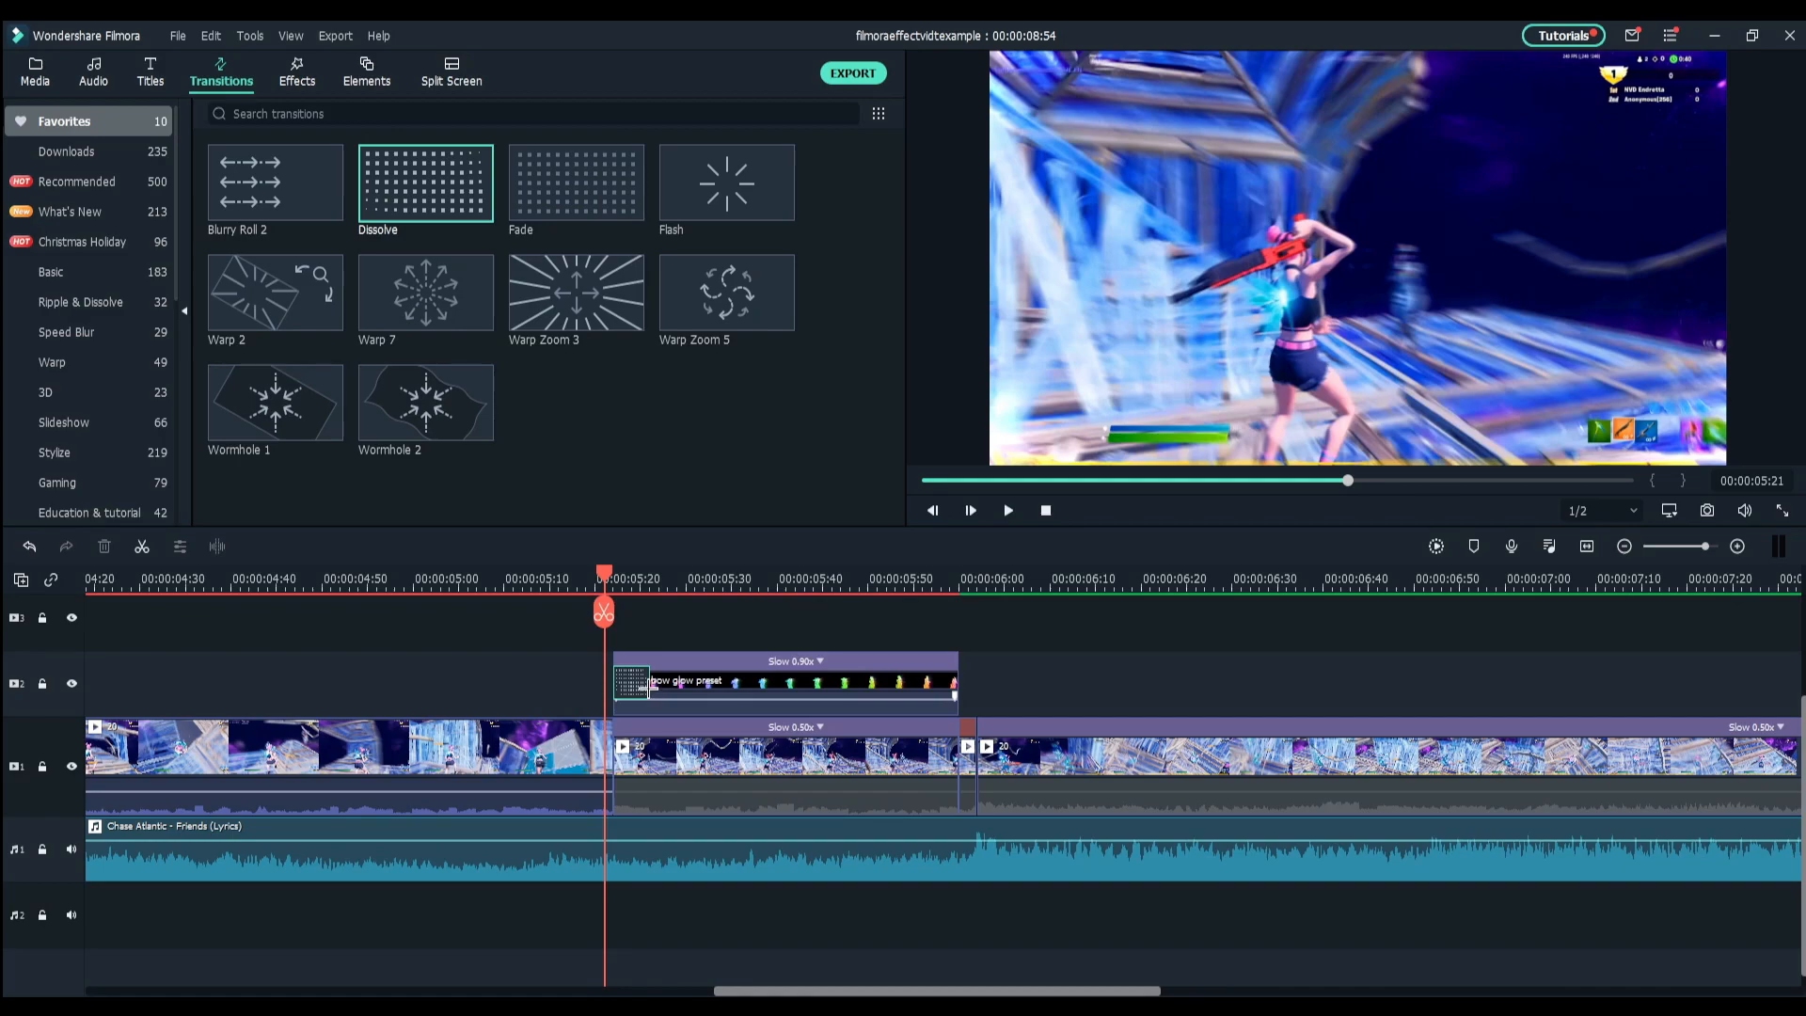
left_click(695, 580)
scroll(665, 658, "down", 2)
left_click(348, 576)
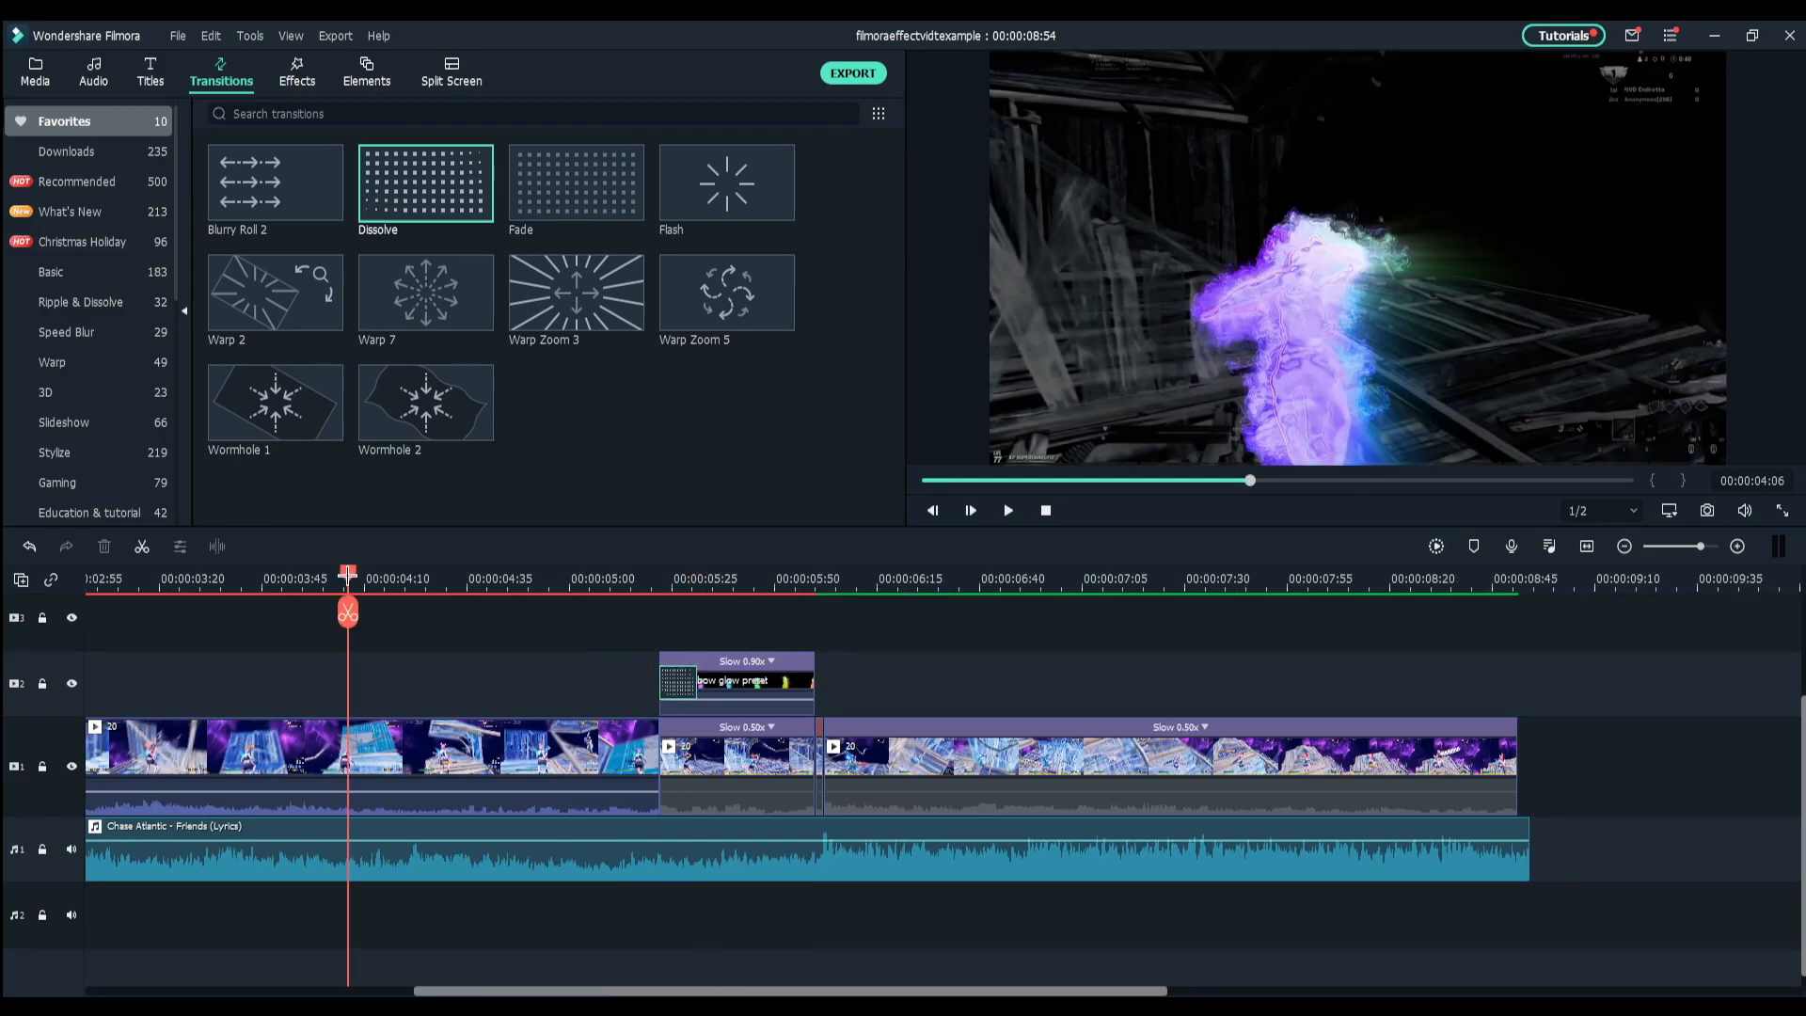
key("space")
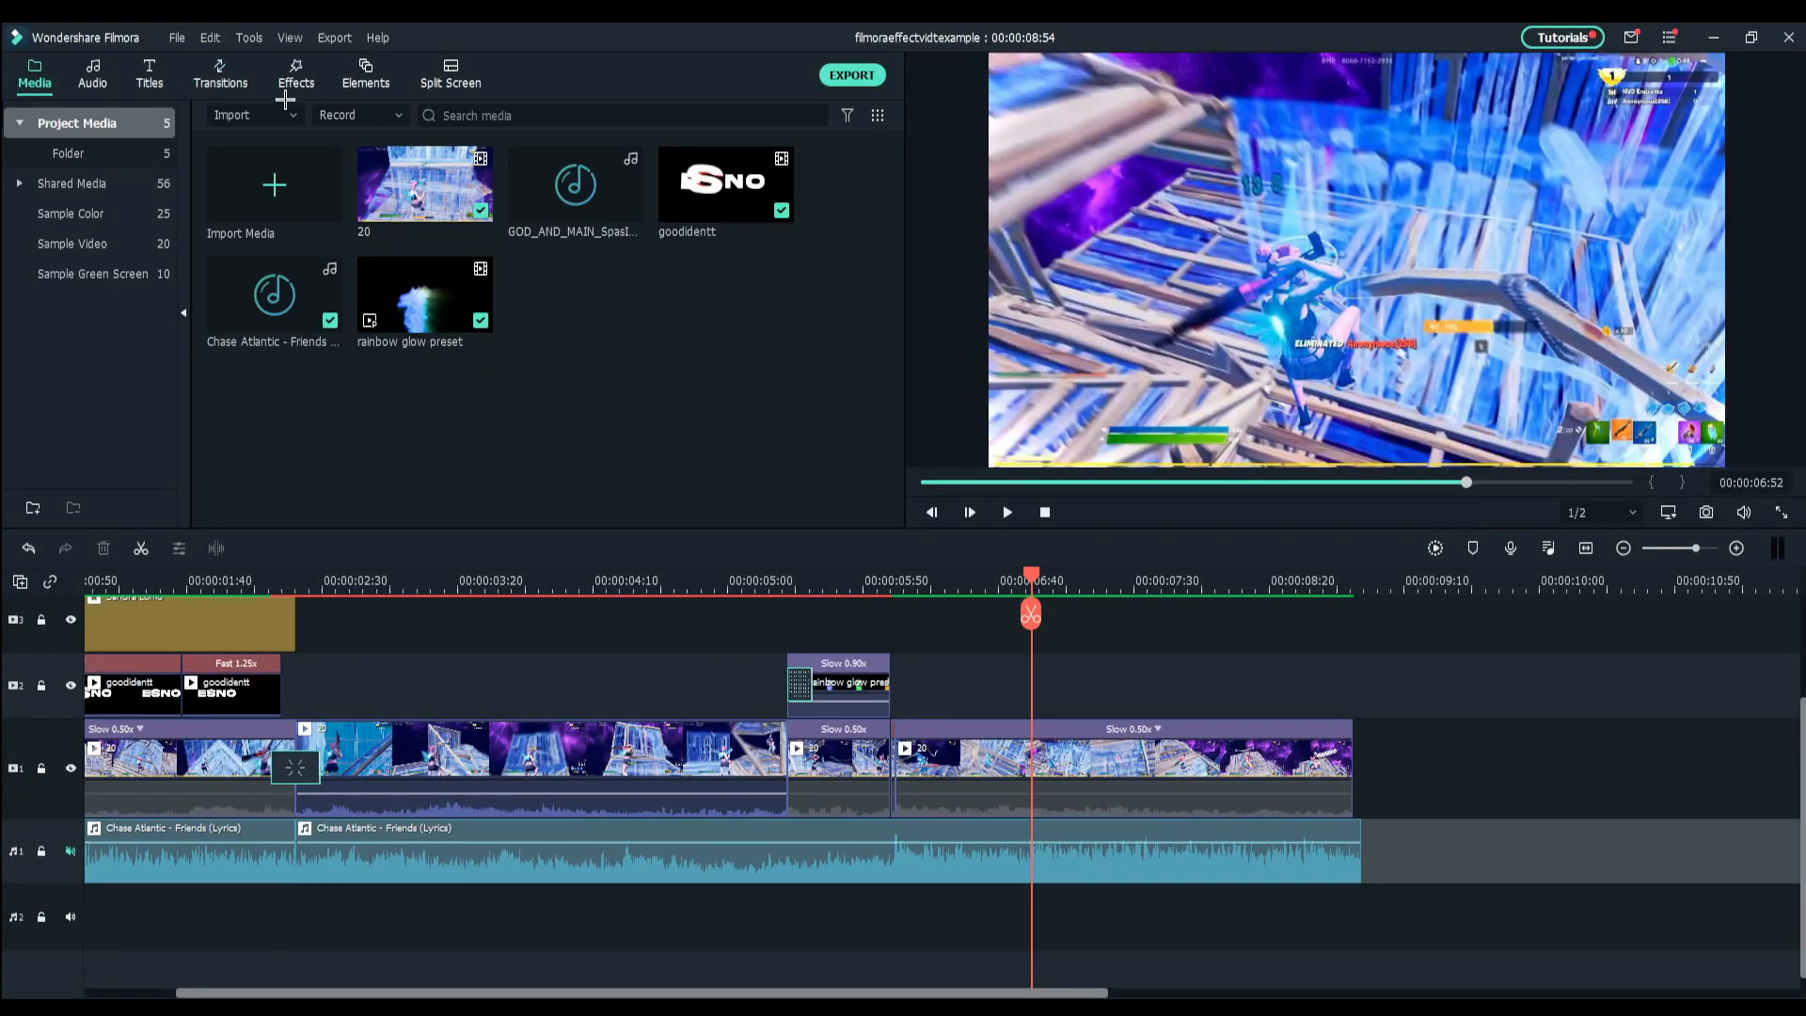
Place the Extreme effect from the favorites on the overlay track directly after the rainbow glow overlay.
left_click(296, 71)
left_click_drag(425, 185, 903, 681)
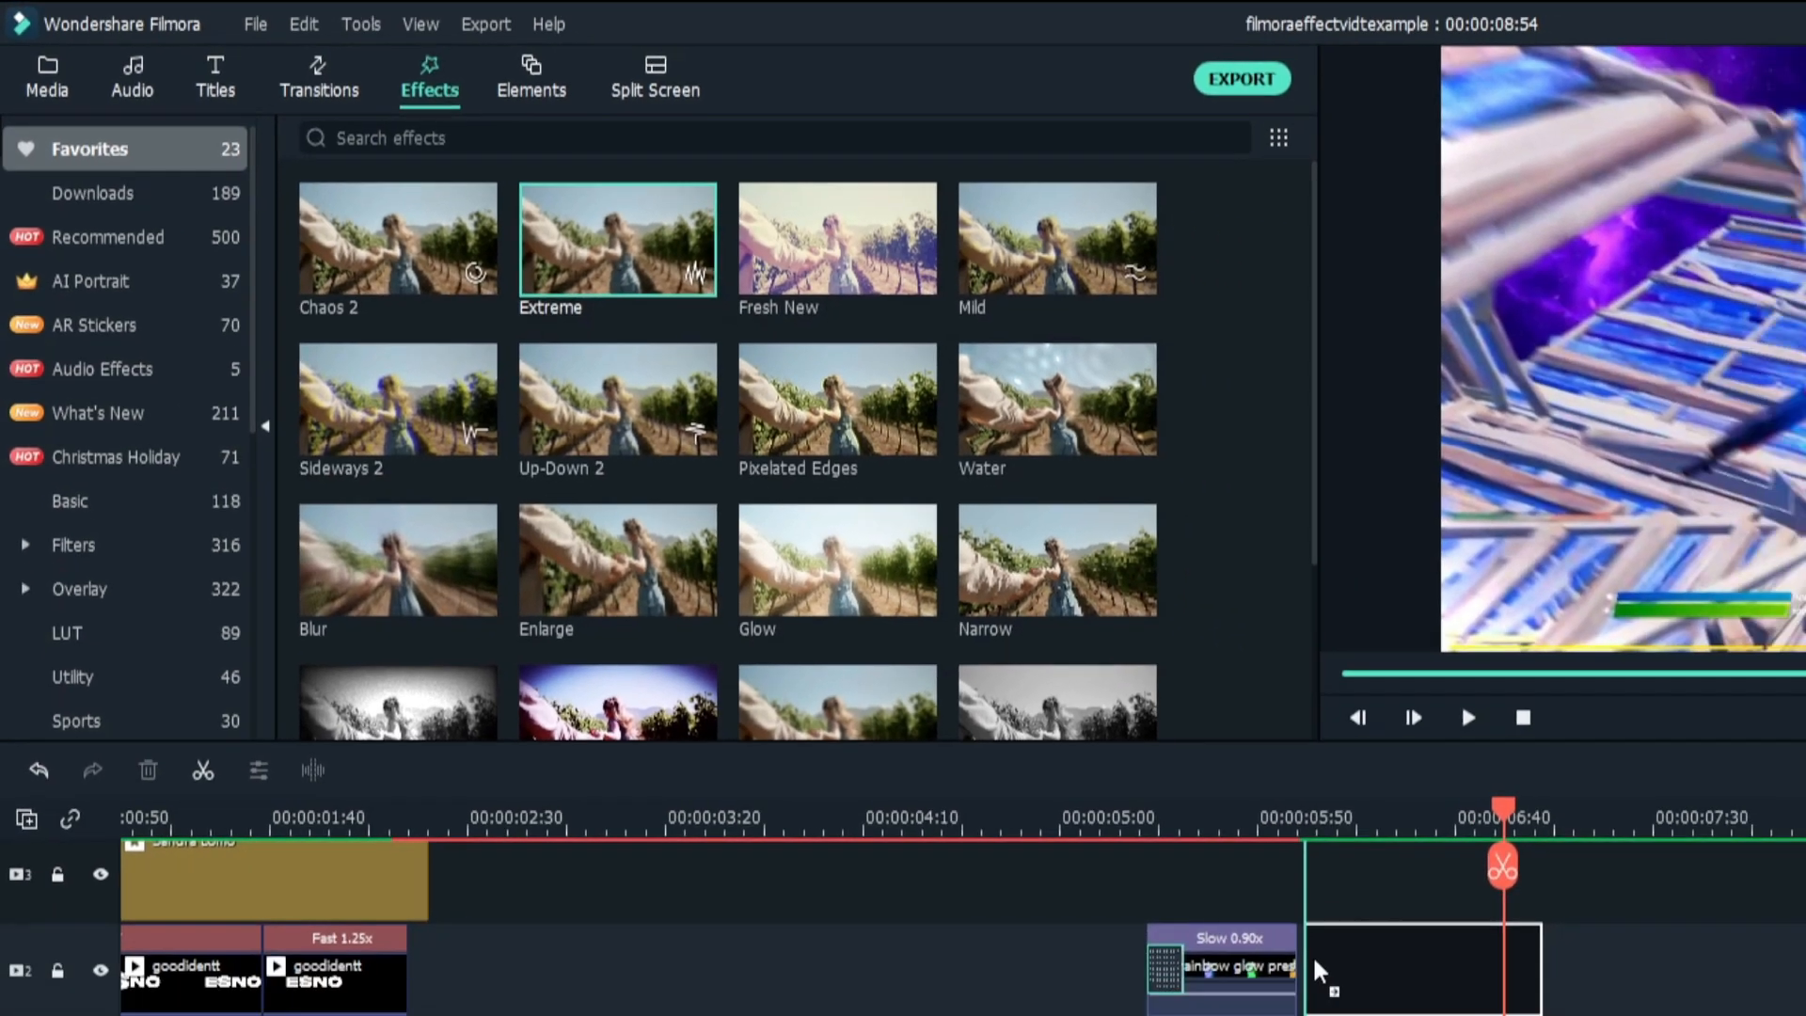
left_click(891, 581)
scroll(1194, 693, "up", 4)
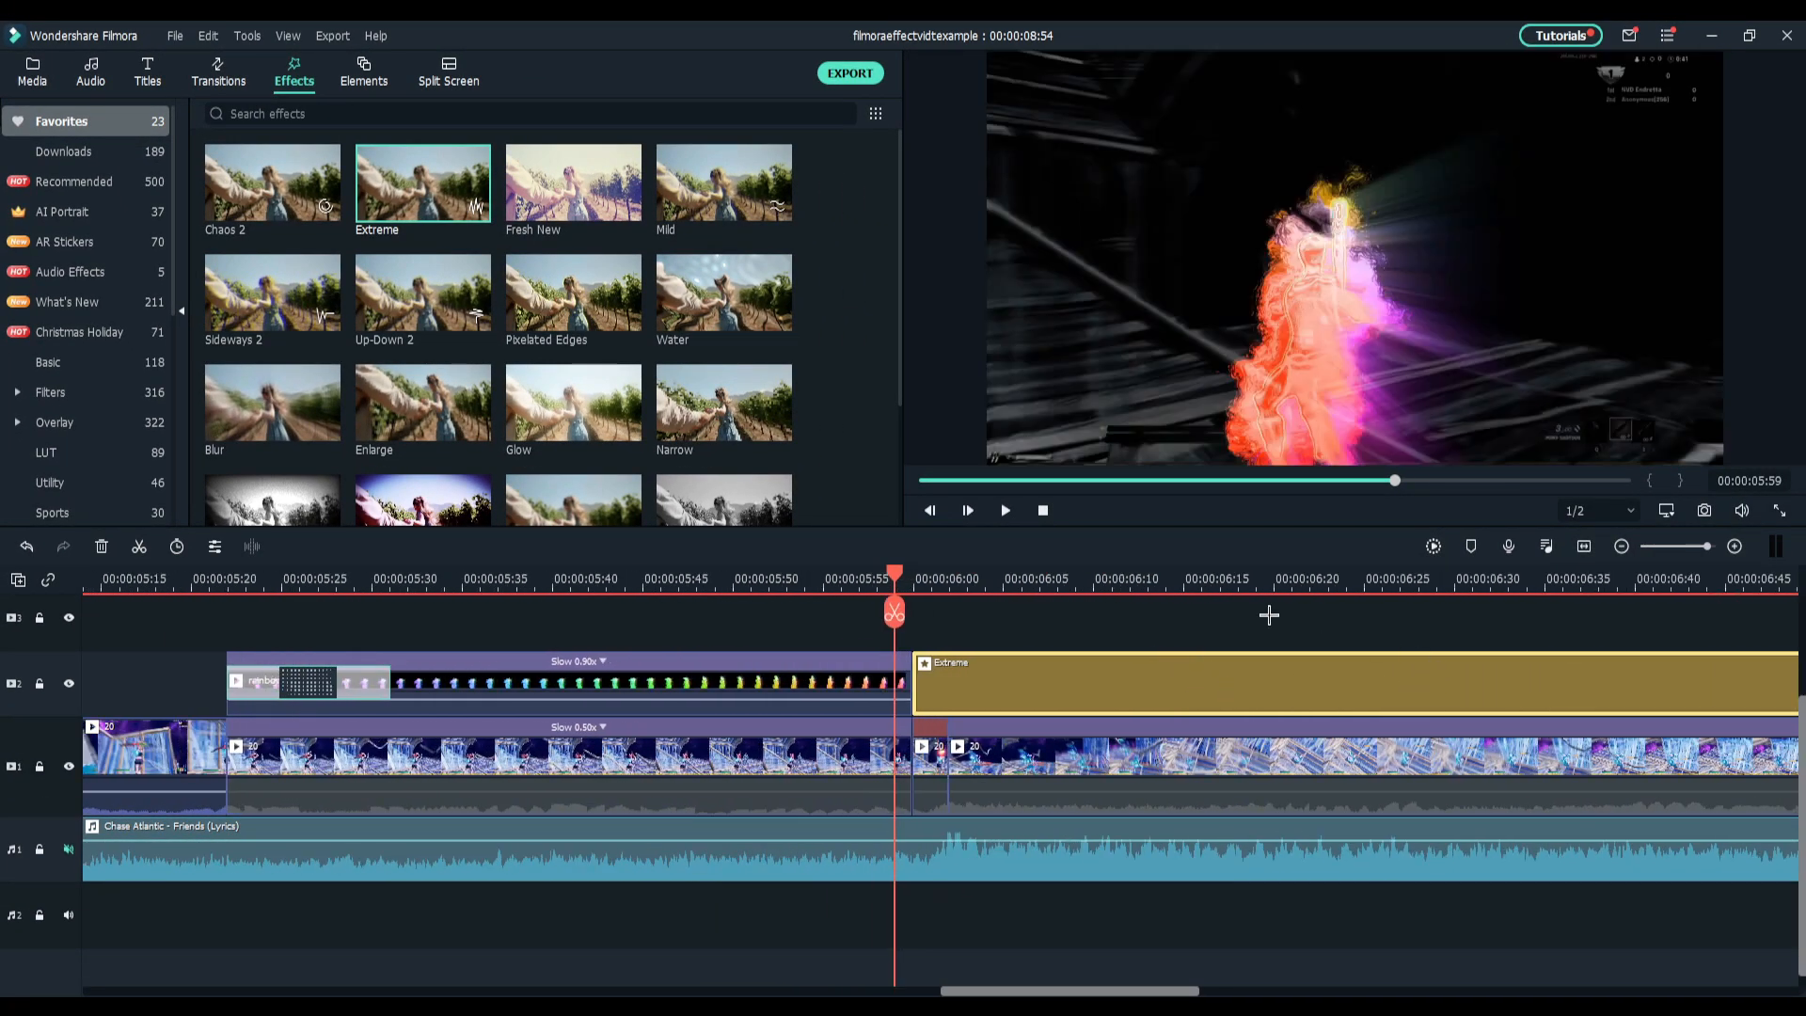
Trim the Extreme effect to end just before 00:00:06:09 and apply it with RGB Separate off, Motion Blur on, frequency 400, positions X and Y 0.10, Z 0.75.
left_click(1076, 580)
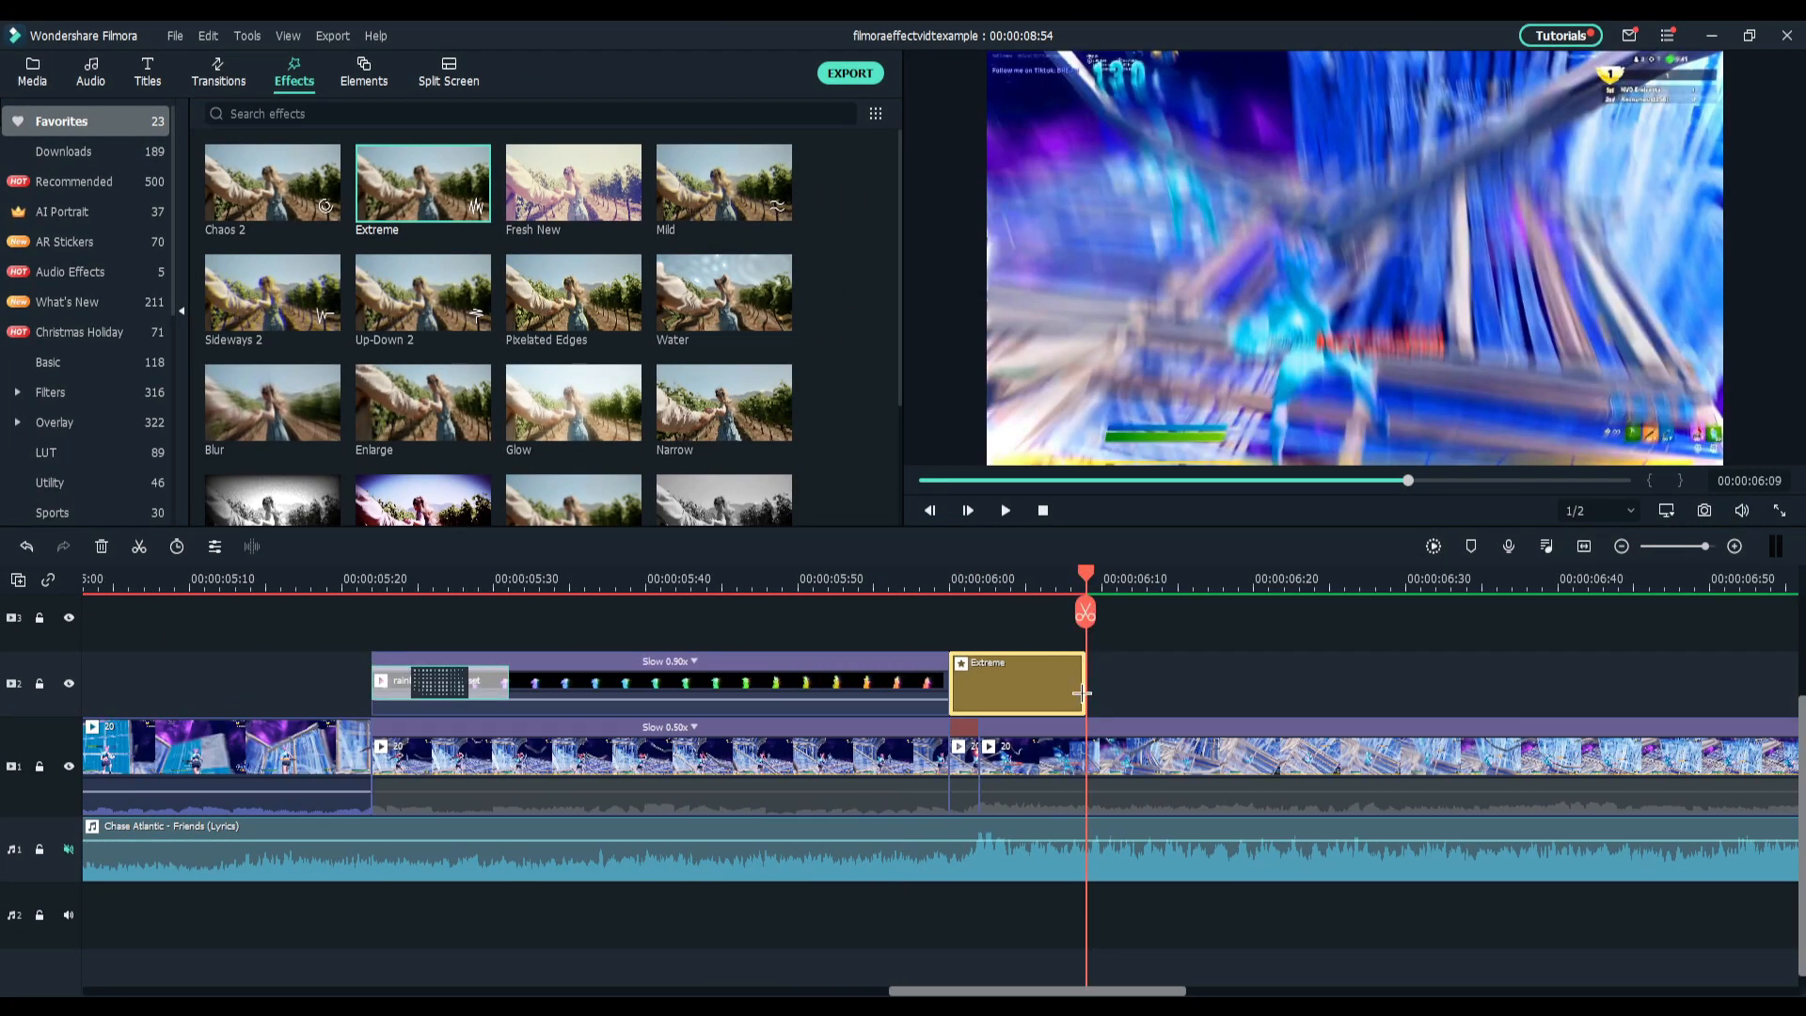
left_click_drag(1082, 693, 1055, 693)
double_click(997, 663)
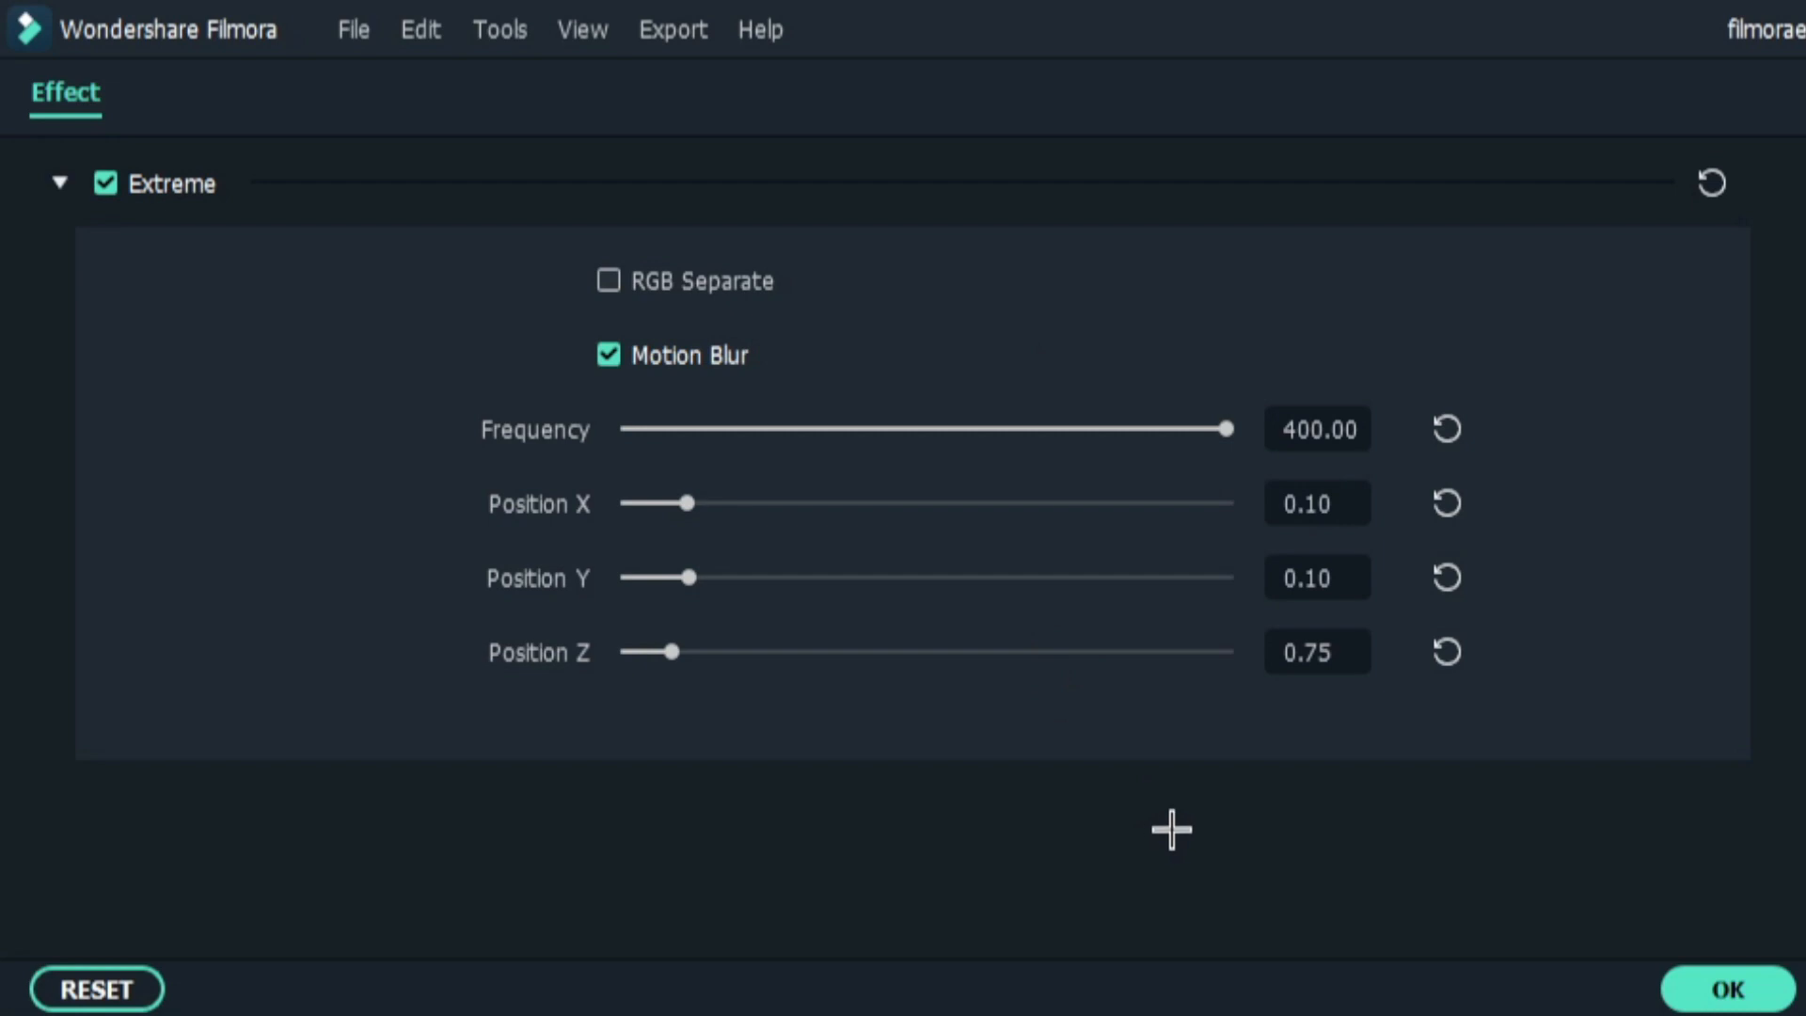
left_click(1725, 988)
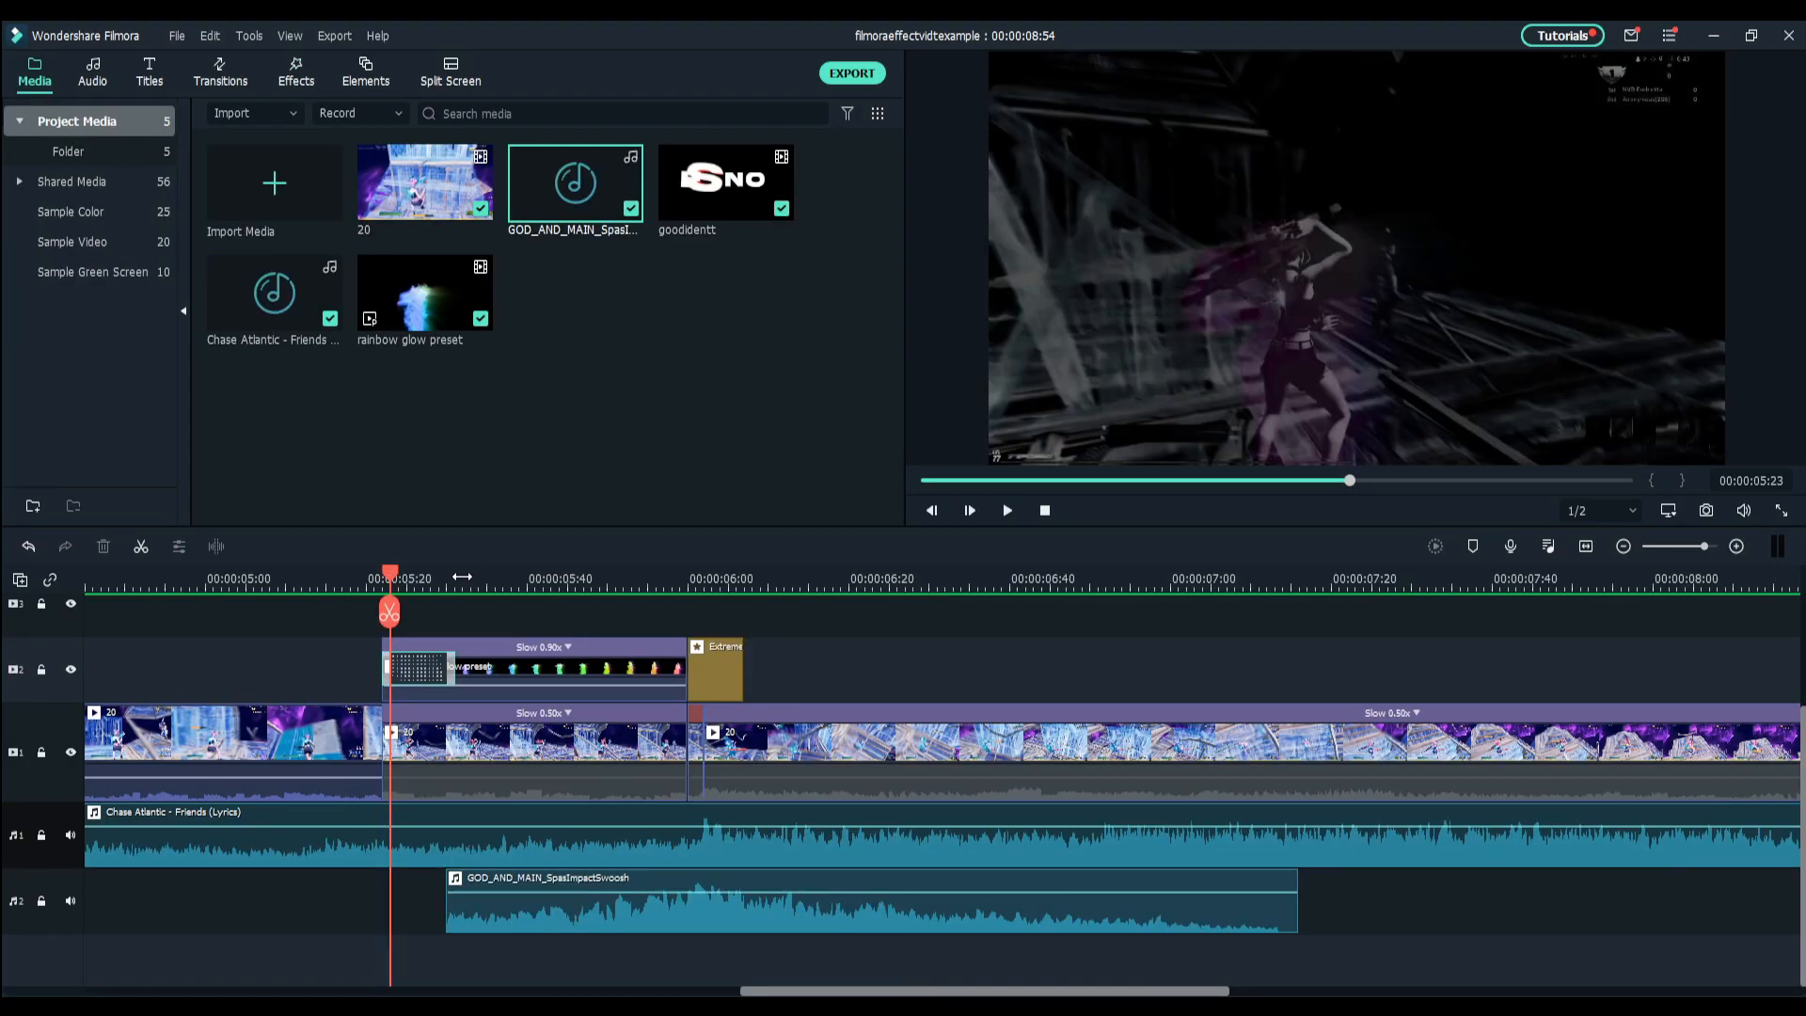
Inspect the glow section around 00:00:05:48 and open the custom animation settings of the rainbow glow overlay.
key("ctrl+equal")
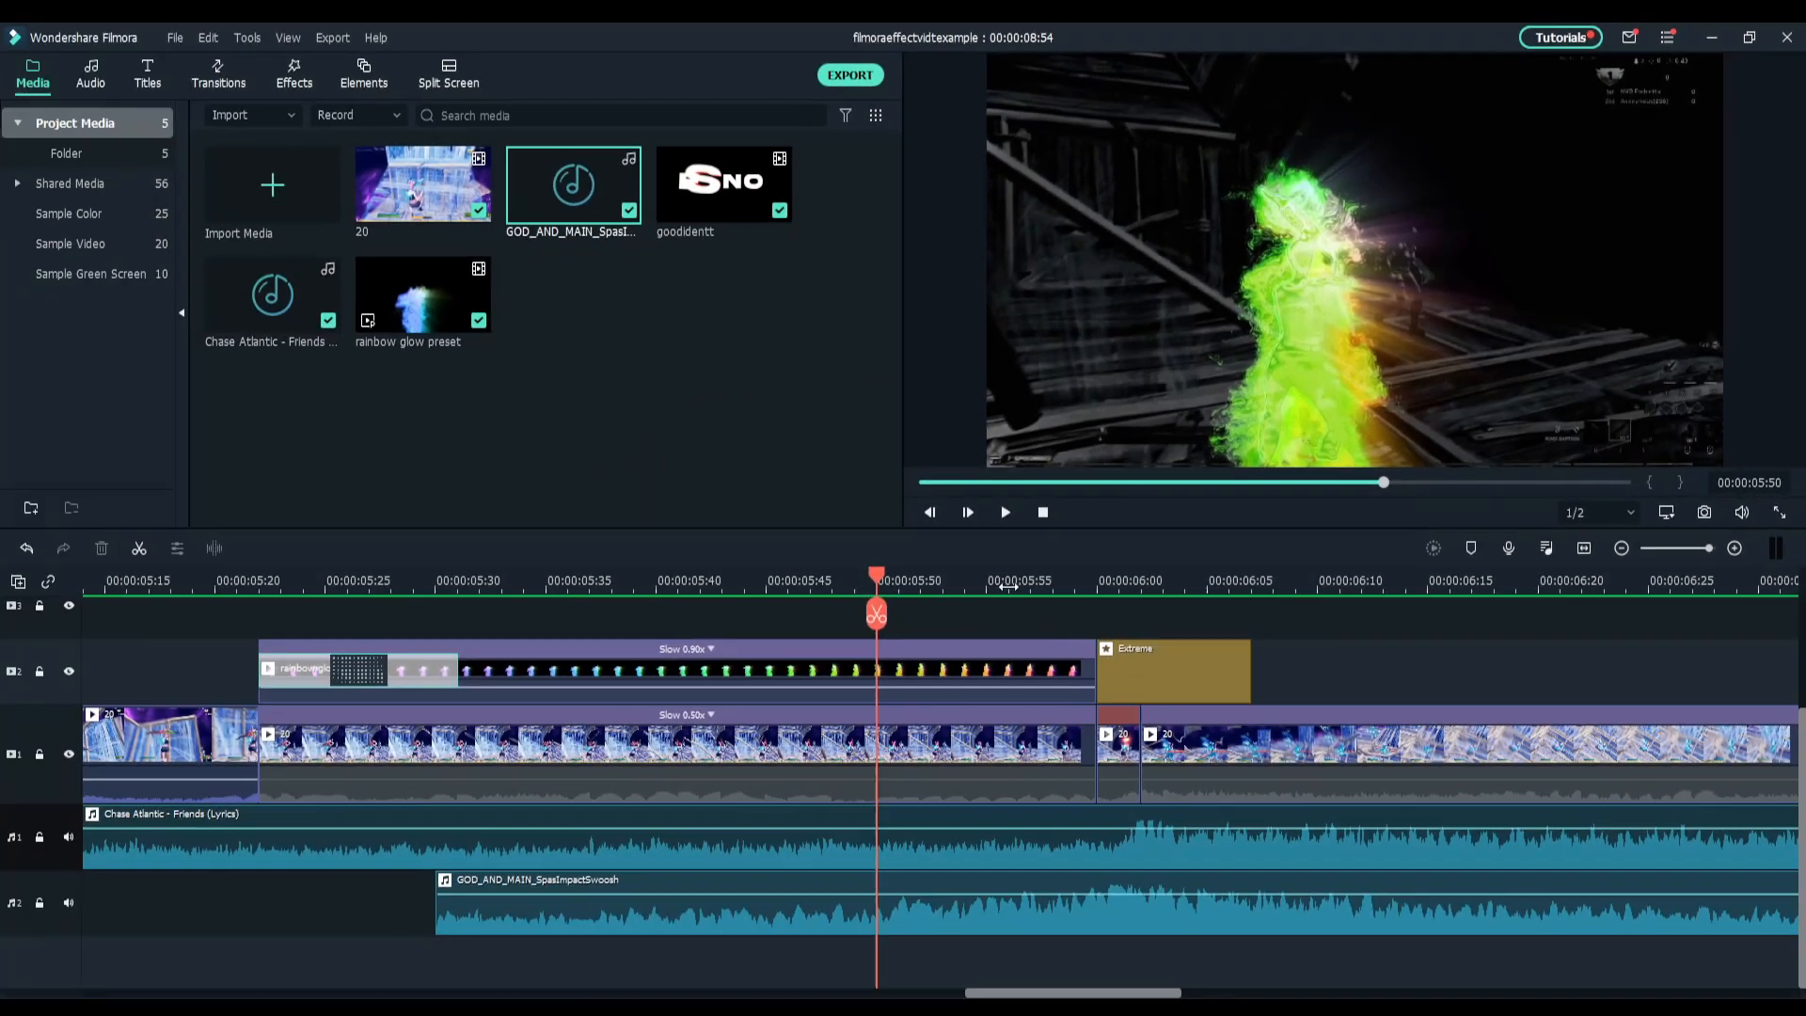
mouse_move(1011, 583)
left_mouse_down()
mouse_move(972, 590)
mouse_move(998, 580)
left_mouse_up()
left_click(847, 583)
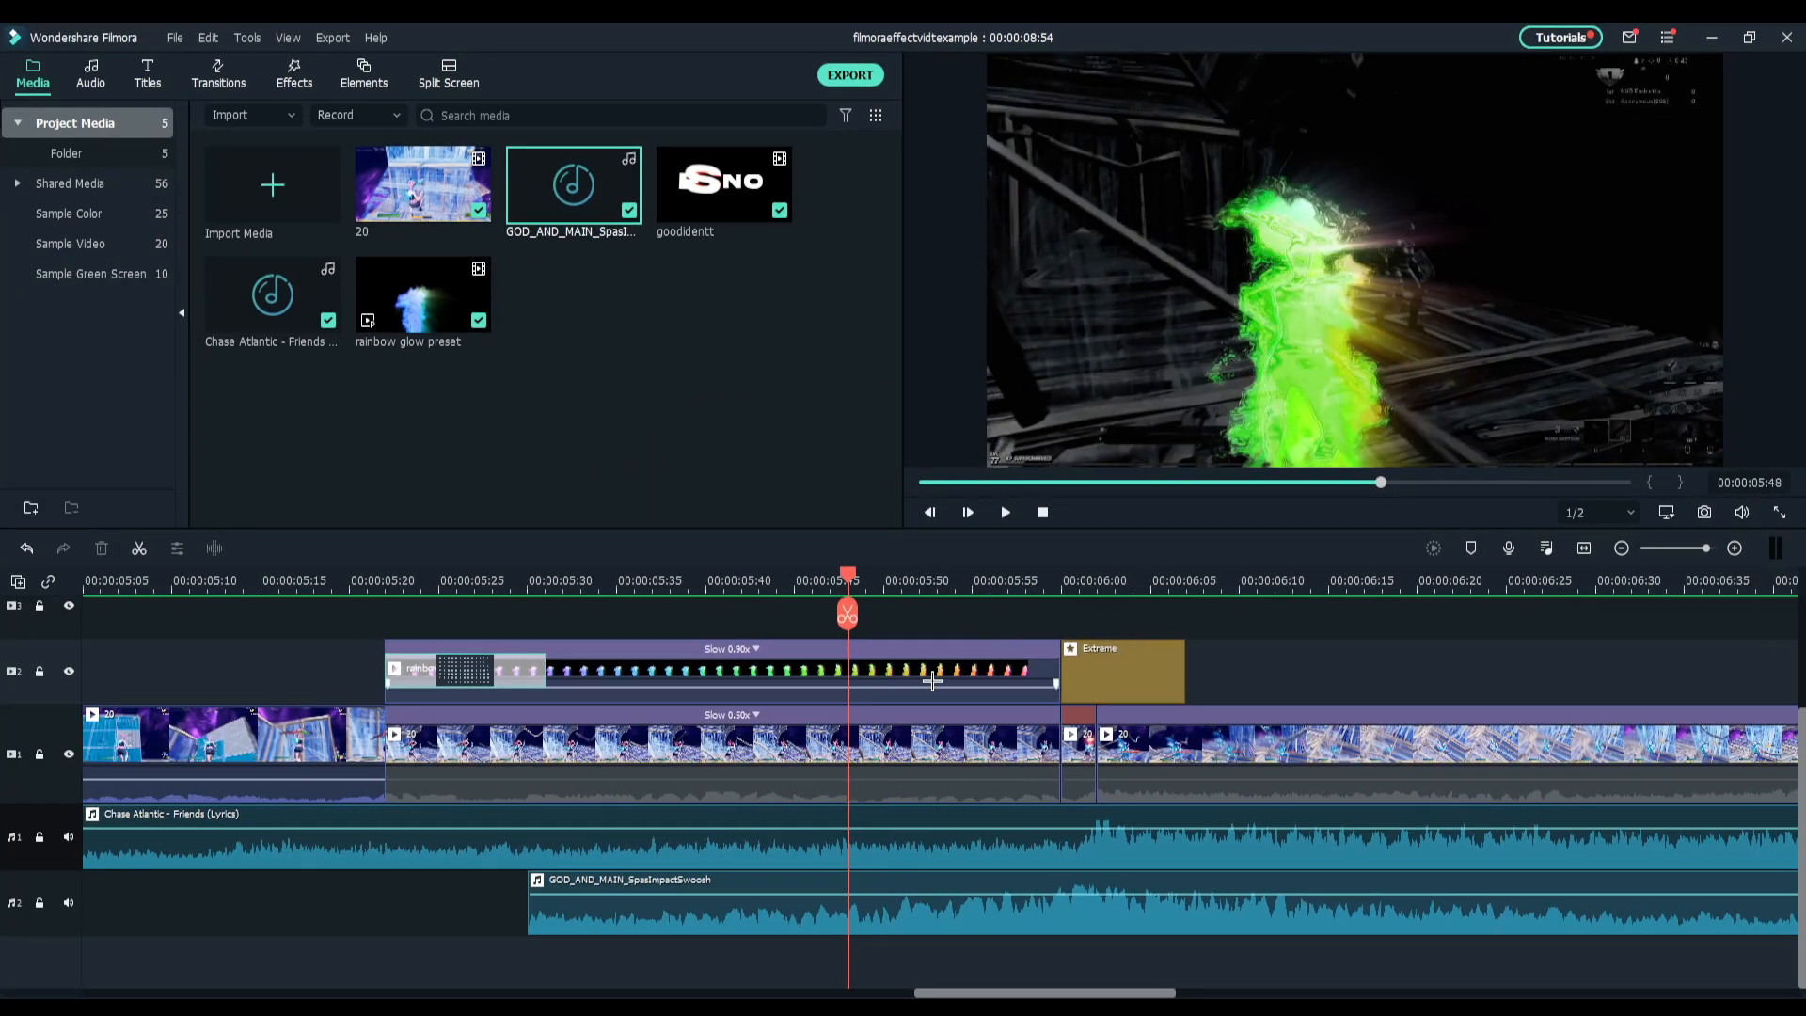
double_click(917, 670)
left_click(193, 70)
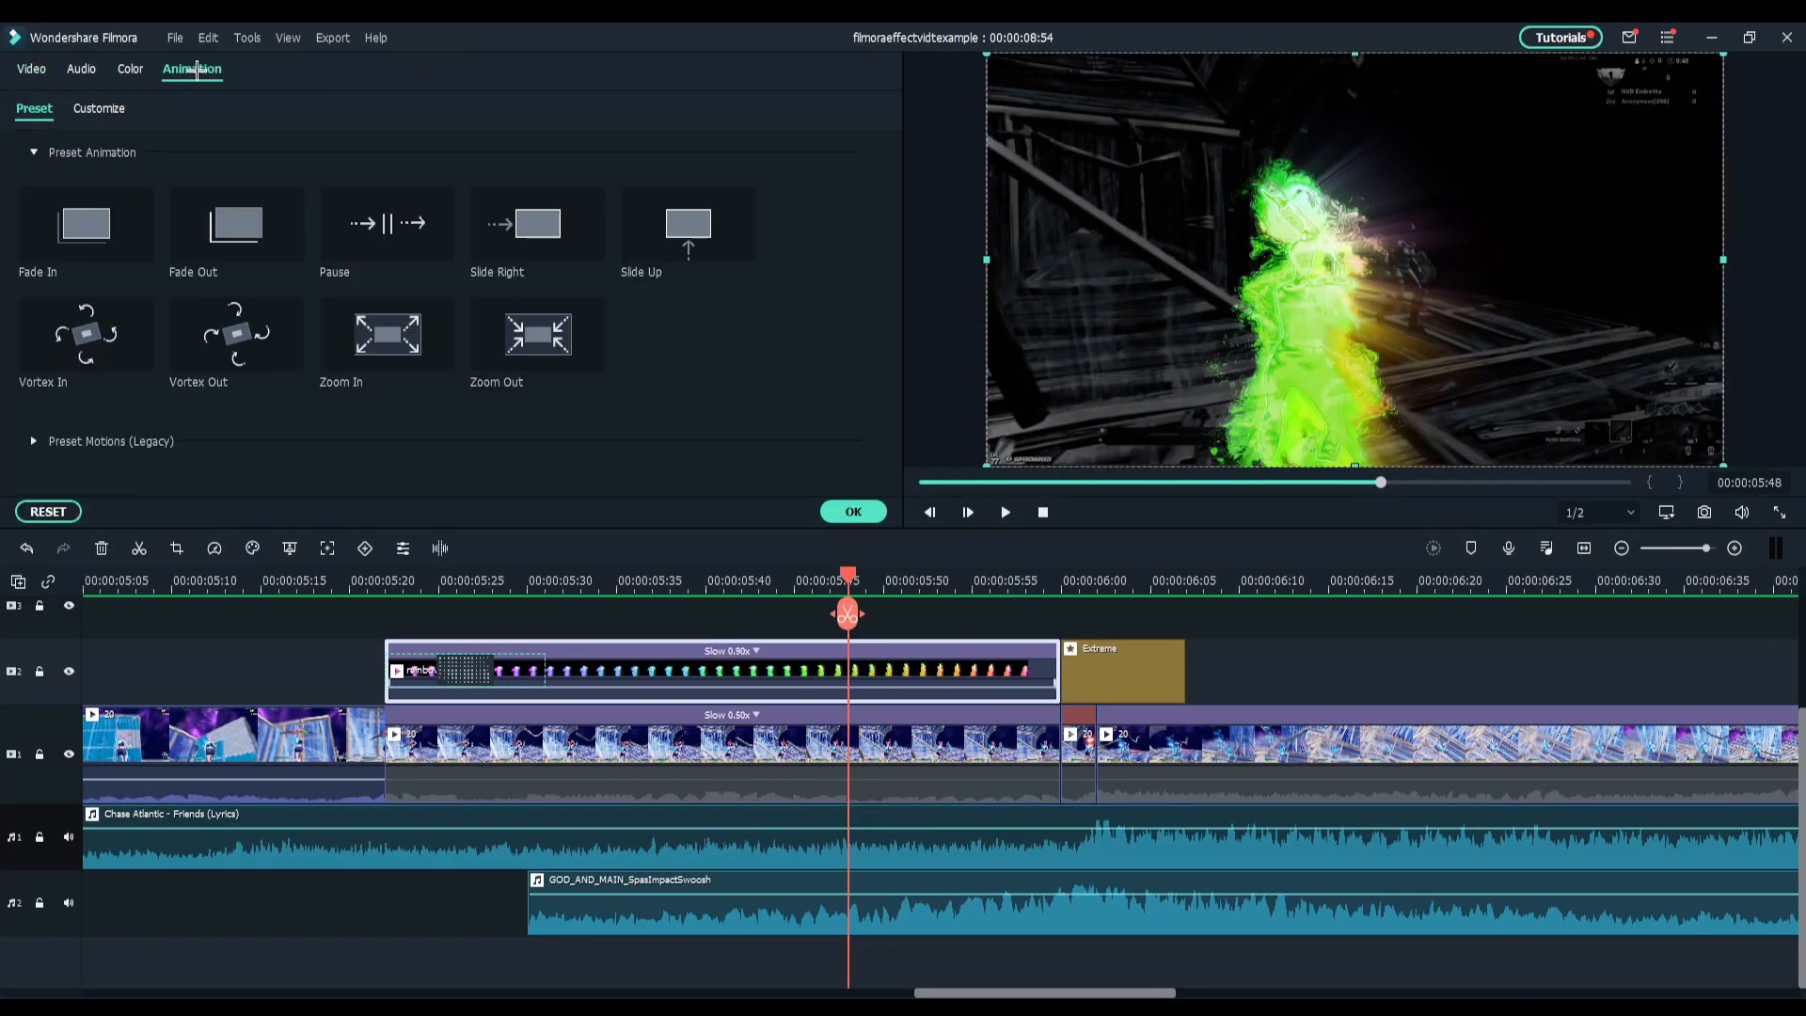
left_click(119, 108)
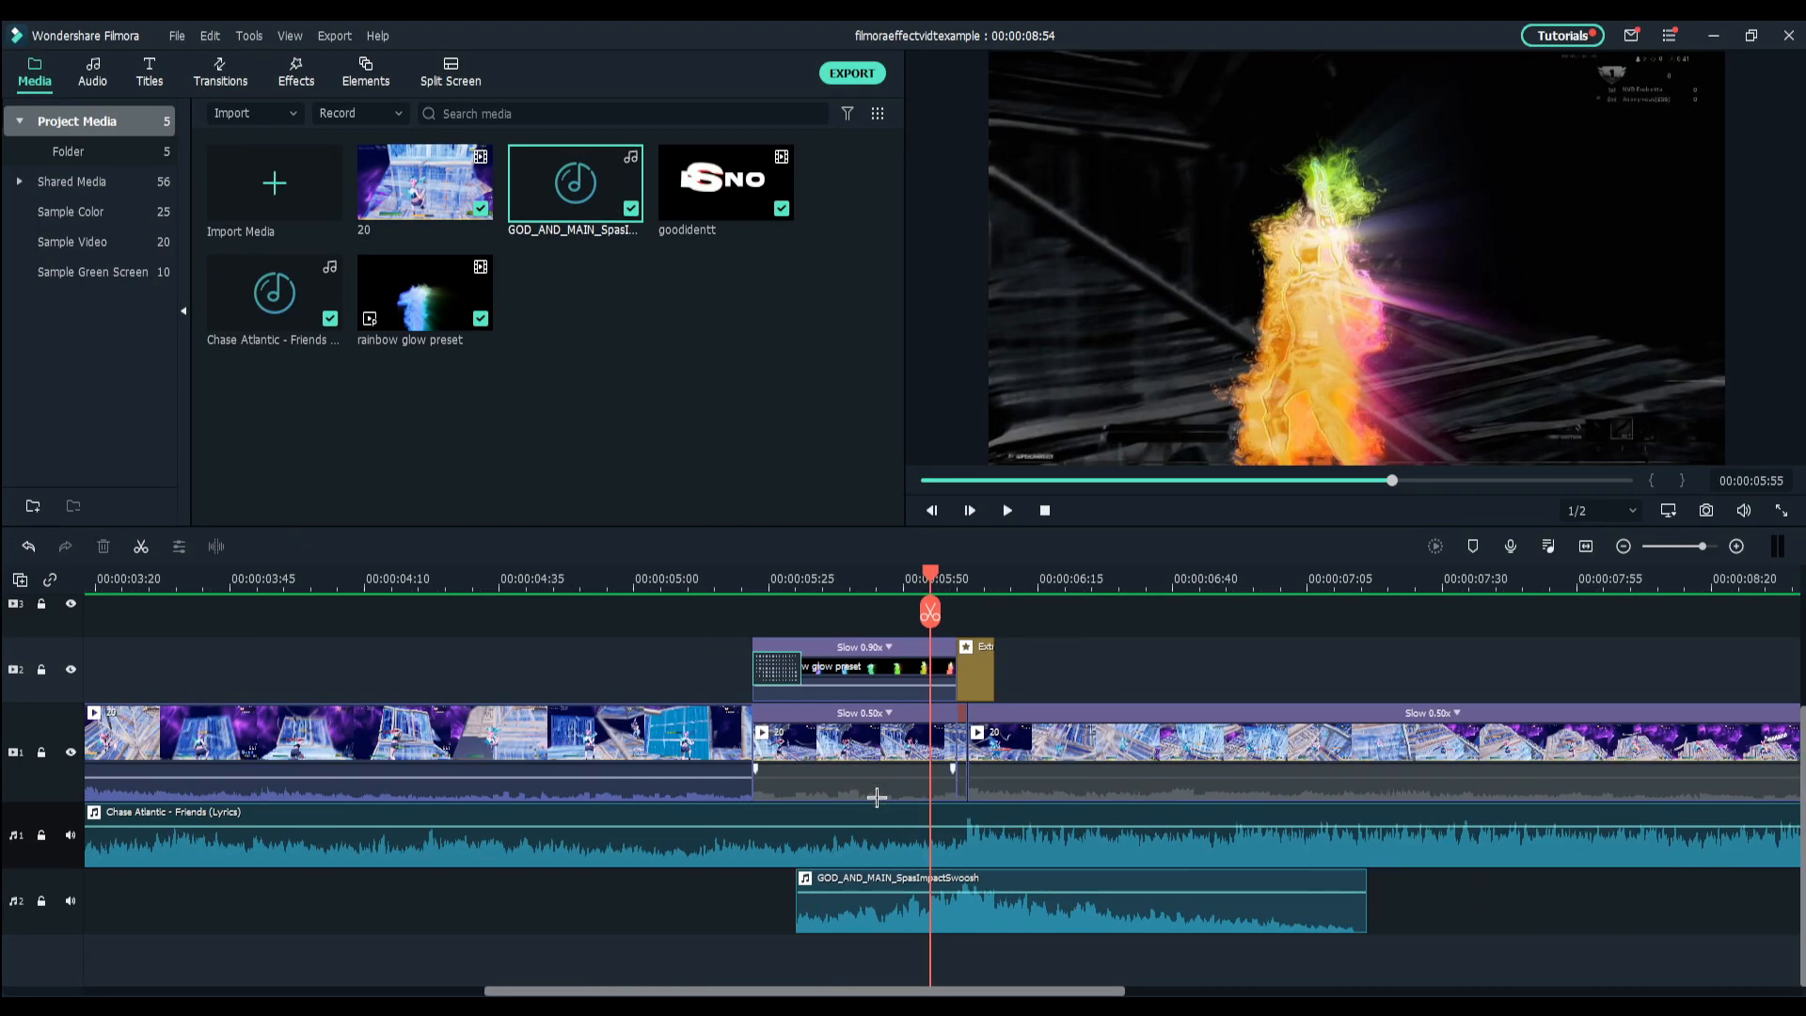
Preview the GOD_AND_MAIN_SpasImpactSwoosh sound effect and review the montage around the glow section on the timeline.
left_click(376, 575)
double_click(563, 193)
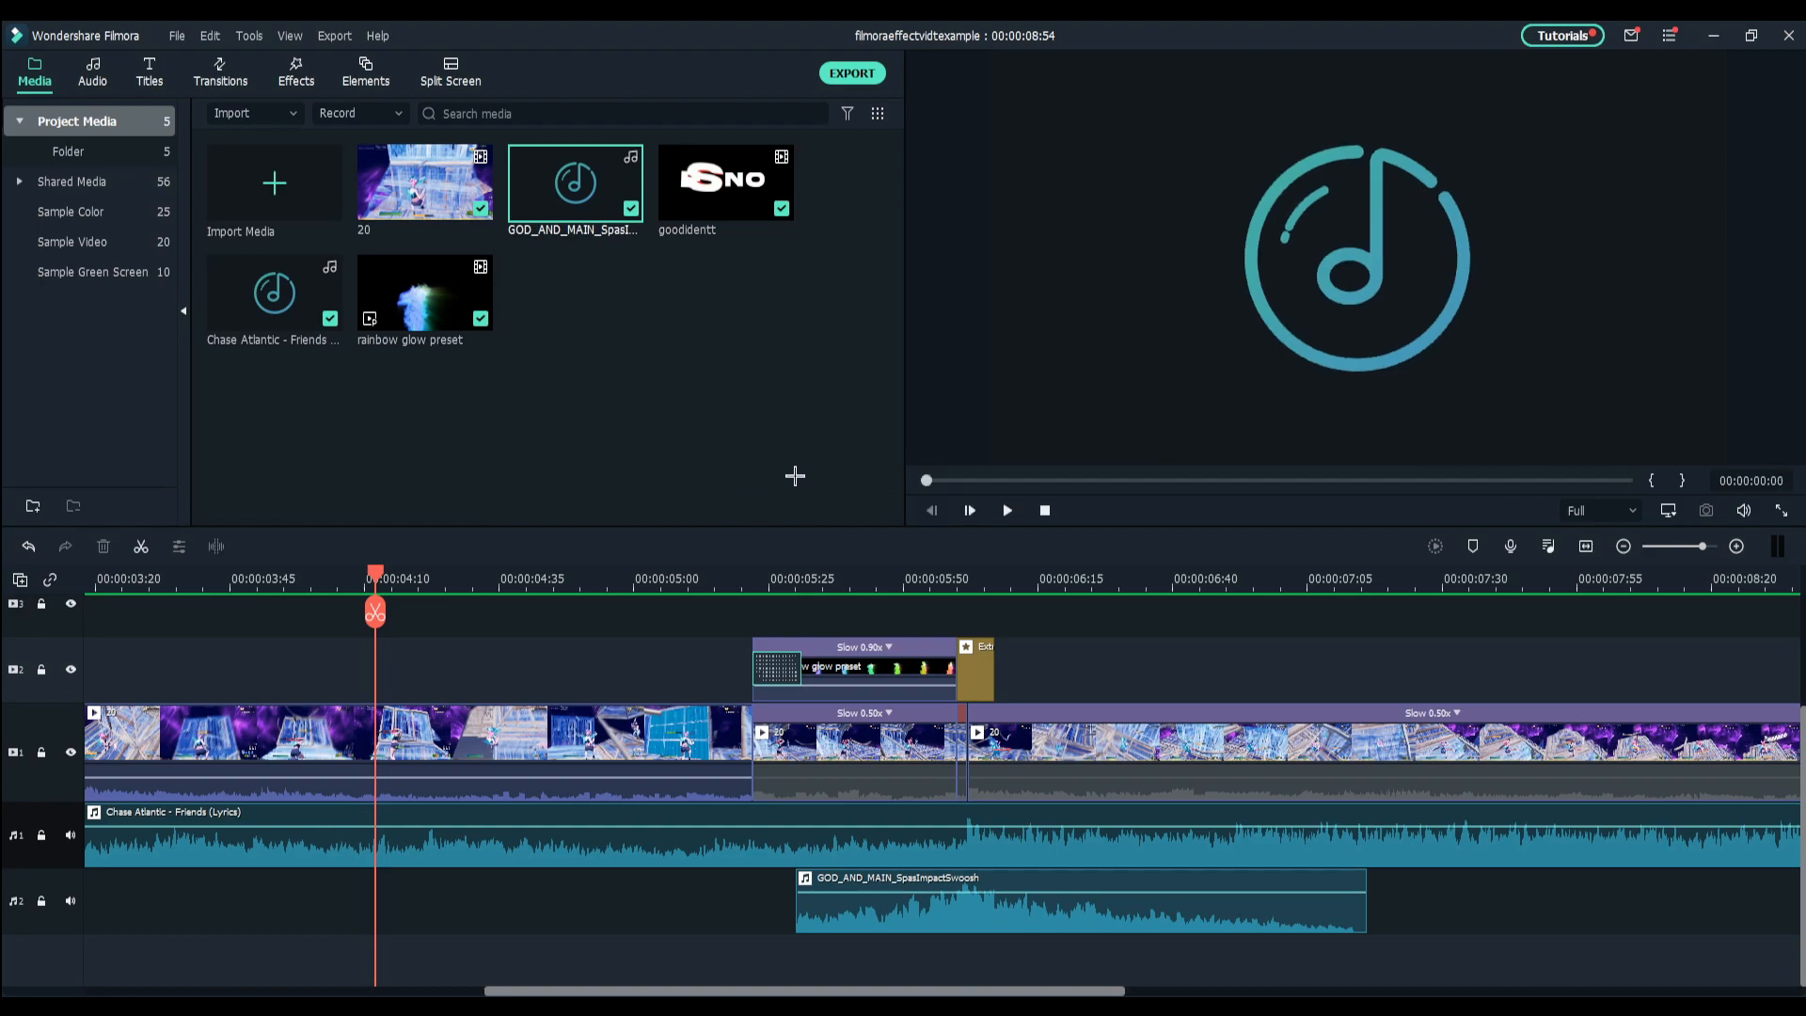
left_click_drag(1185, 583, 1071, 664)
left_click_drag(1073, 590, 993, 583)
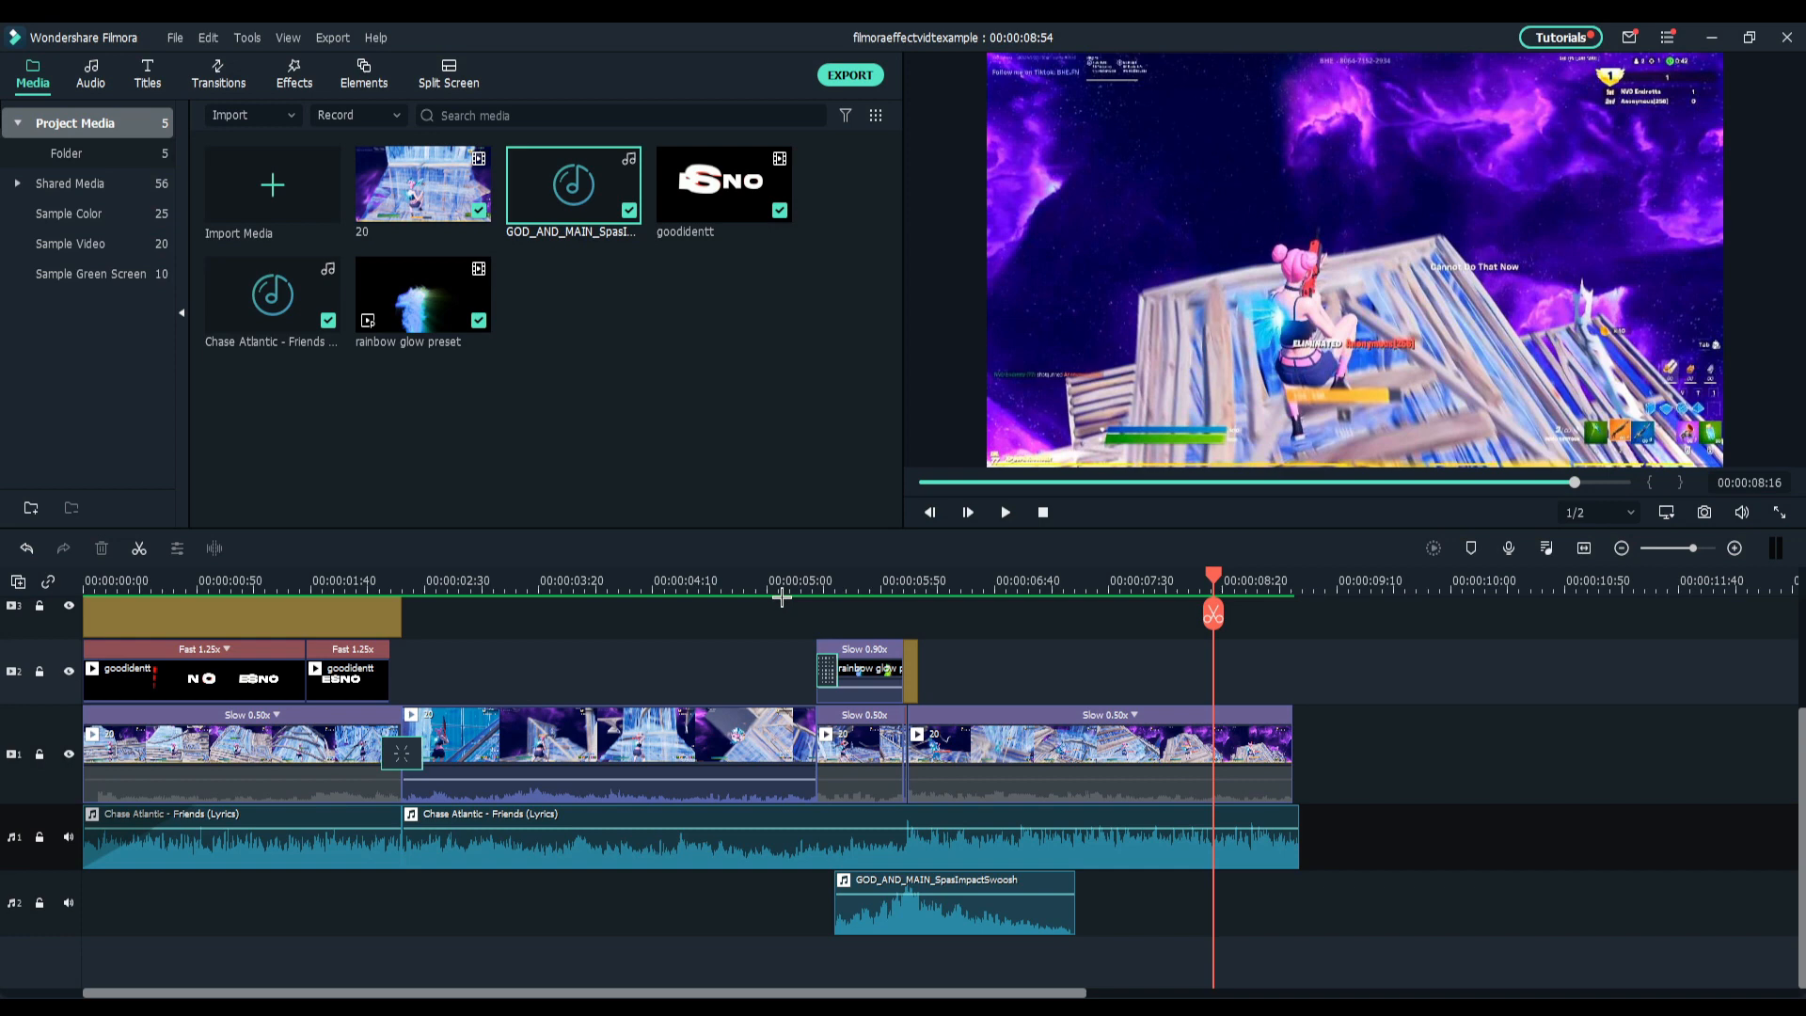
left_click(710, 383)
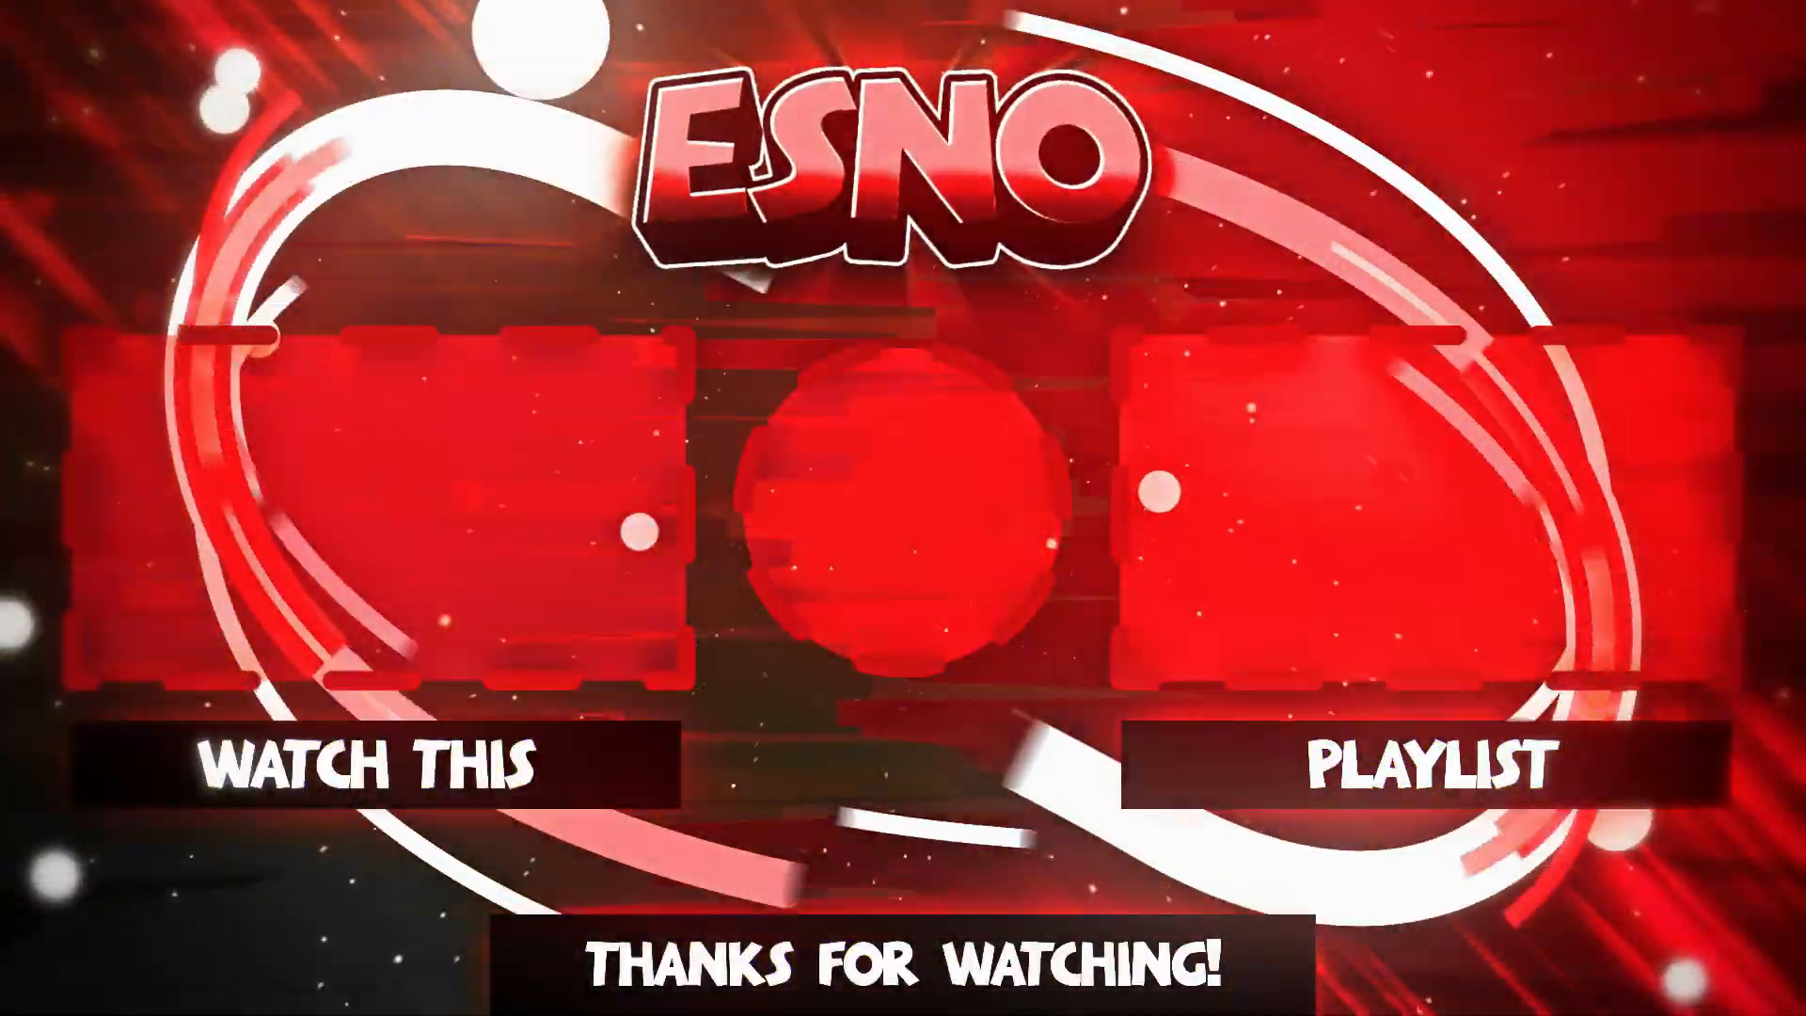